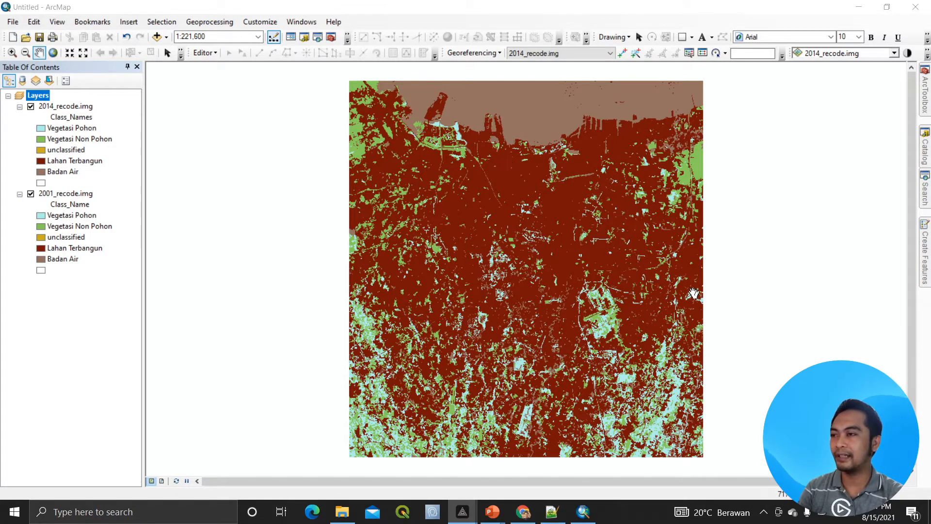
- Toggle the visibility of the 2014_recode.img layer to compare it with the 2001_recode.img land cover beneath
click(31, 107)
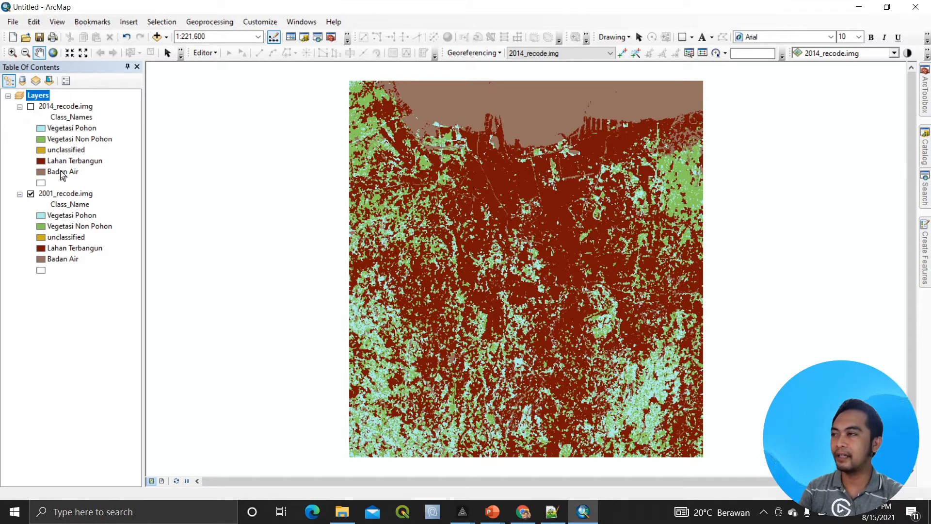
click(31, 107)
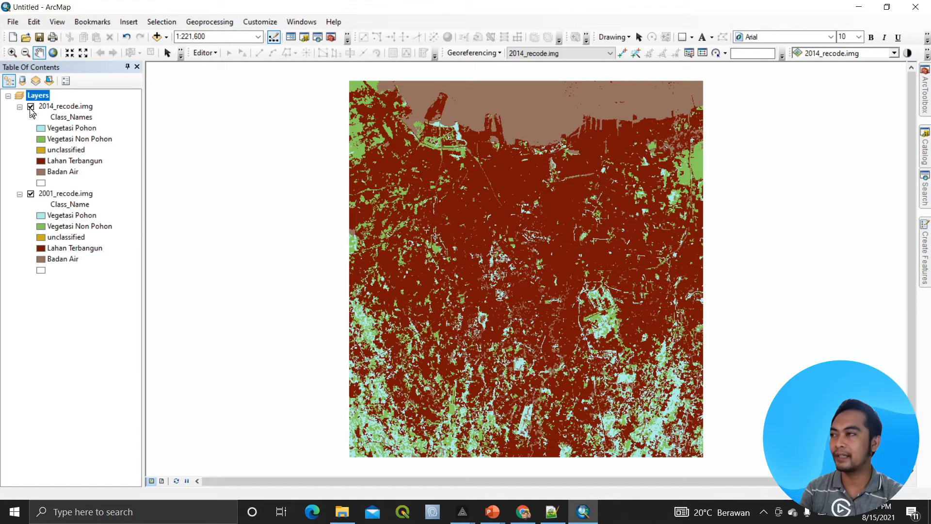
click(30, 107)
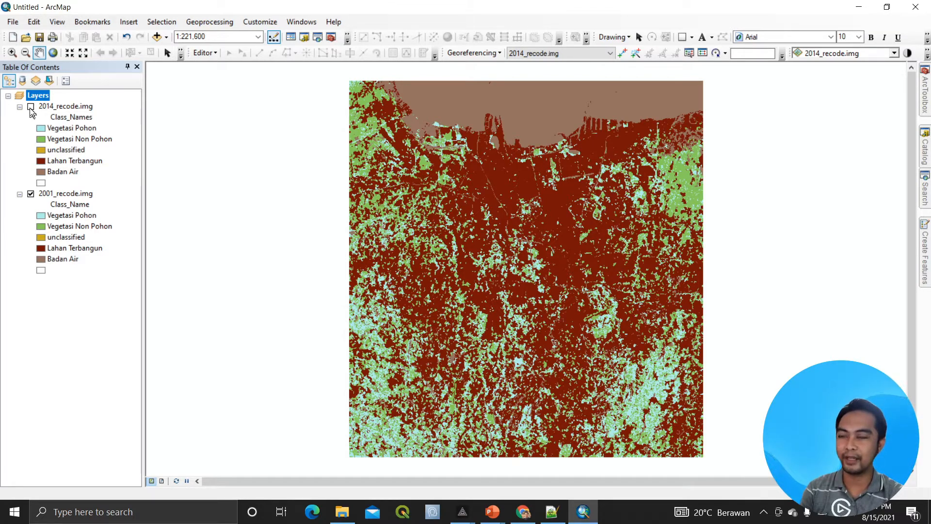
click(31, 107)
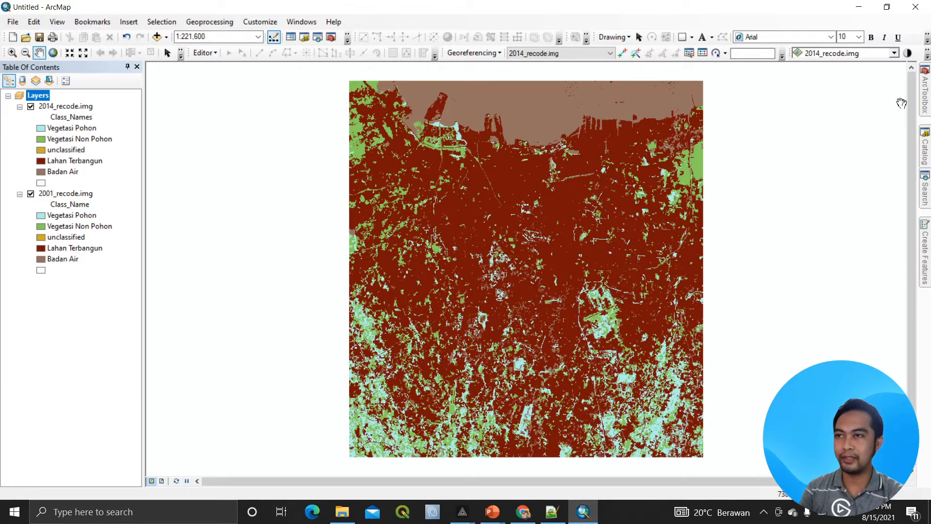
- Open the Raster Calculator from the Spatial Analyst Map Algebra tools, ready for entering an expression
click(925, 97)
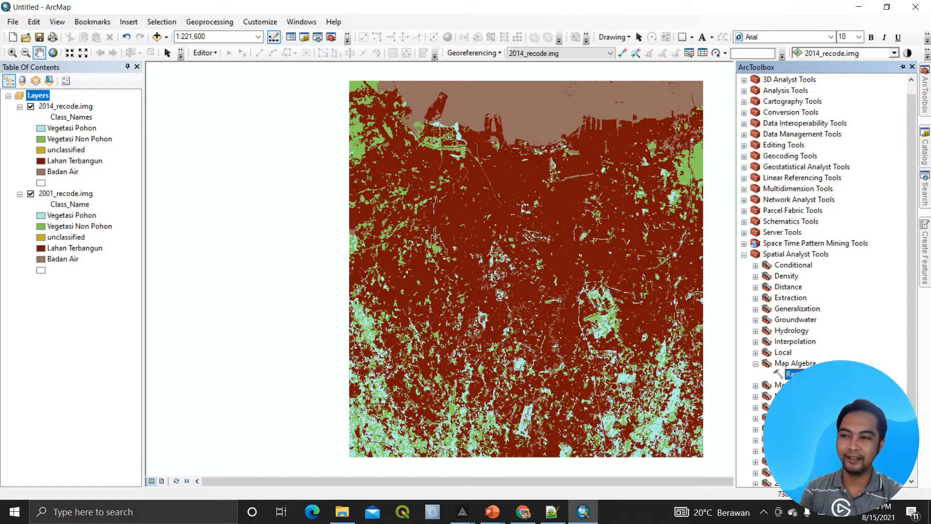
double_click(794, 374)
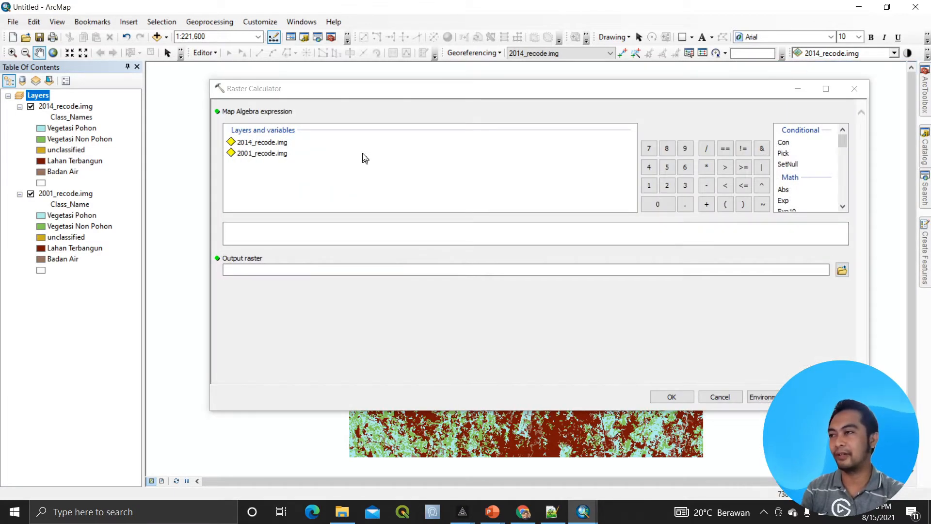
click(369, 228)
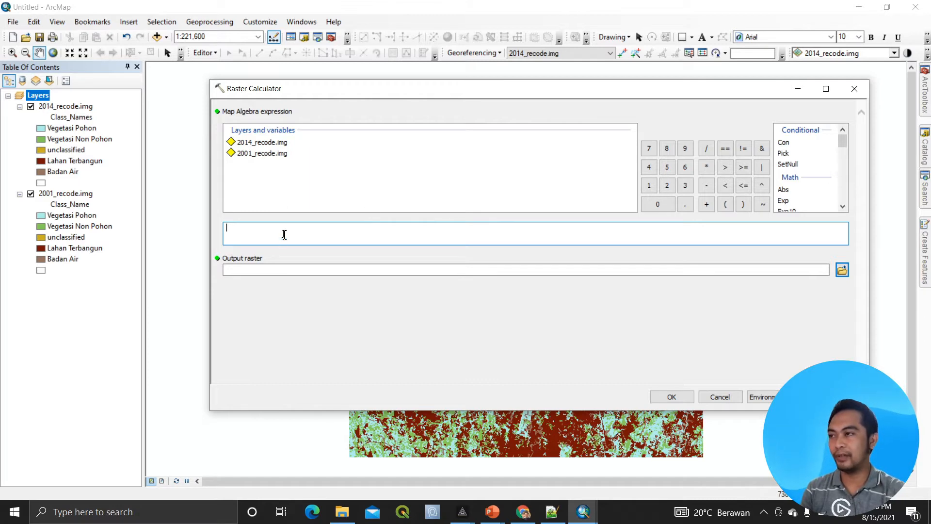
- Copy the formula (PL1-1)*max(PL1)+PL2 from Notepad++ into the Raster Calculator's map algebra expression
click(552, 511)
click(211, 82)
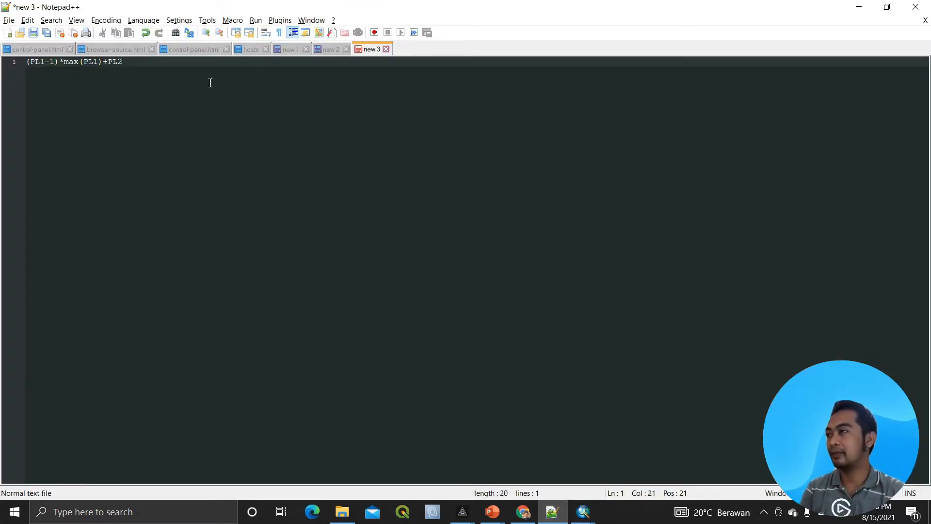
key(ctrl+a)
key(ctrl+c)
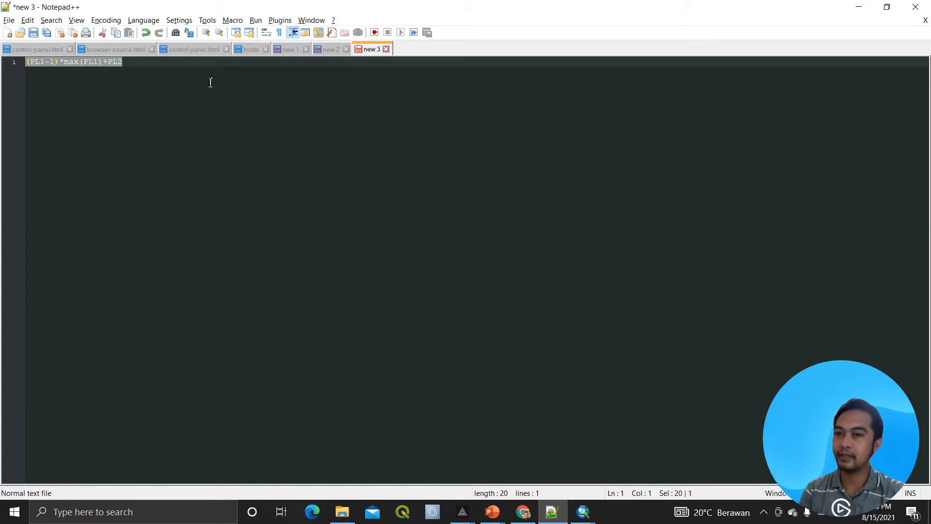
key(alt+Tab)
key(ctrl+v)
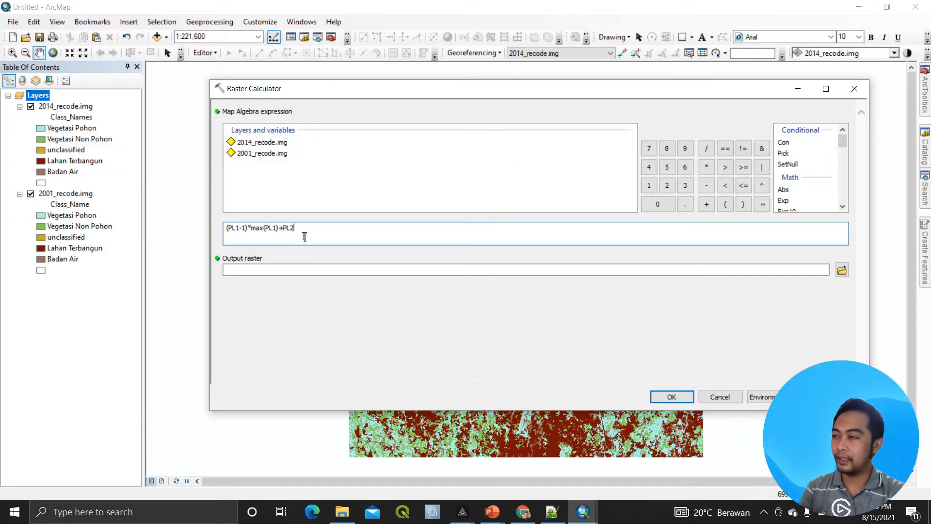
- Replace the first PL1 in the expression with the 2001_recode.img layer
click(240, 238)
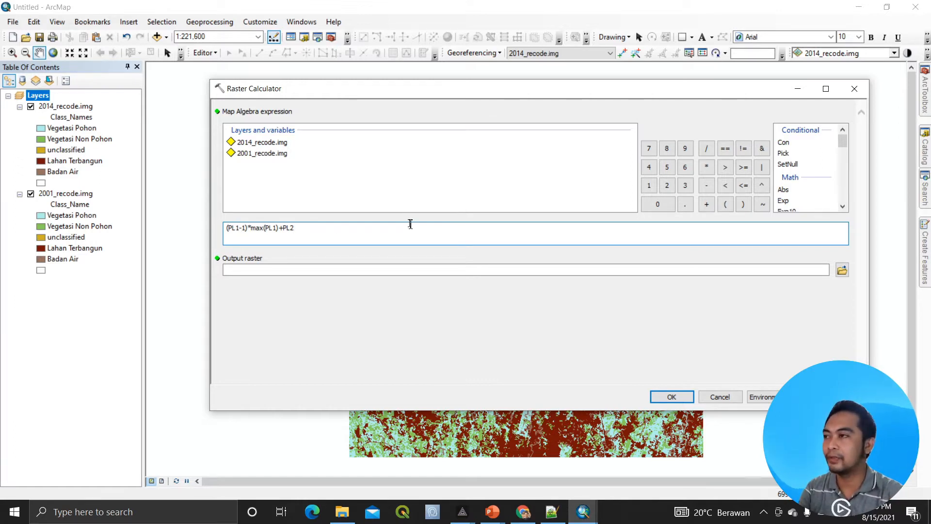
key(shift+Left)
key(shift+Left)
key(shift+Left)
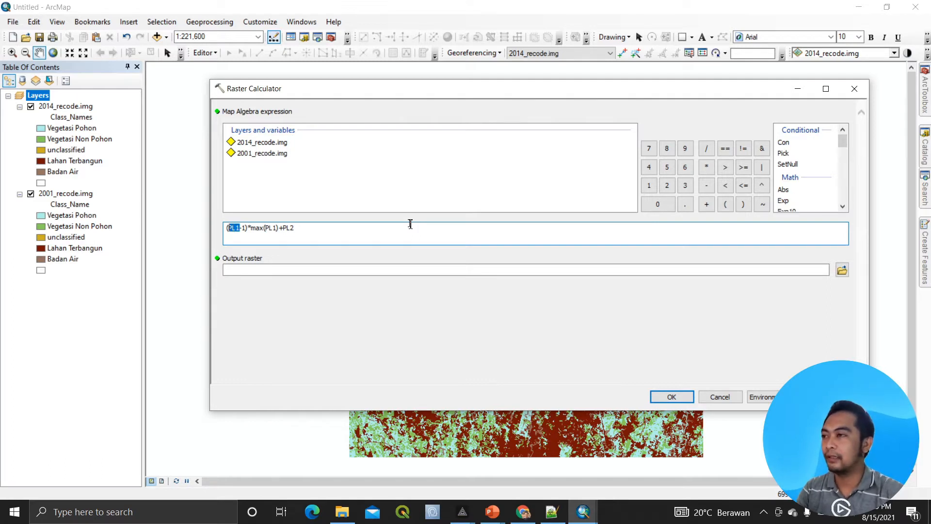
key(BackSpace)
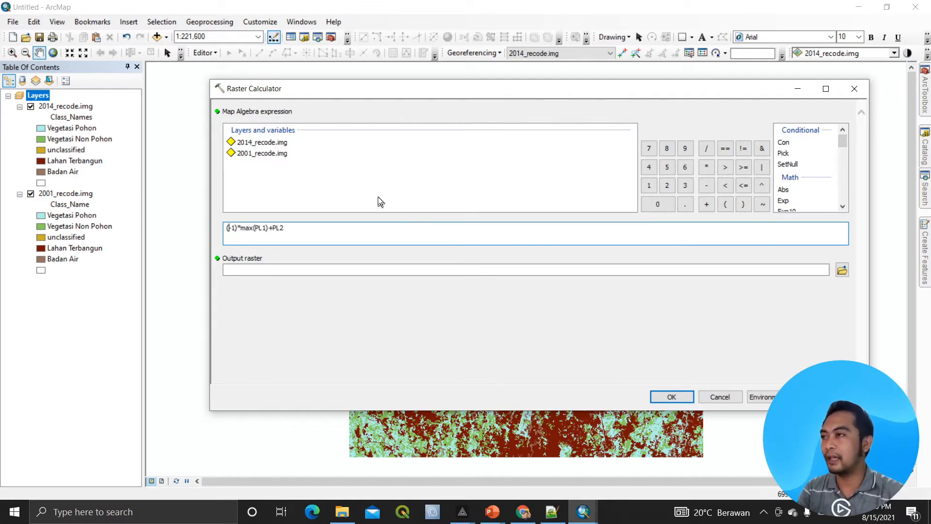
double_click(263, 155)
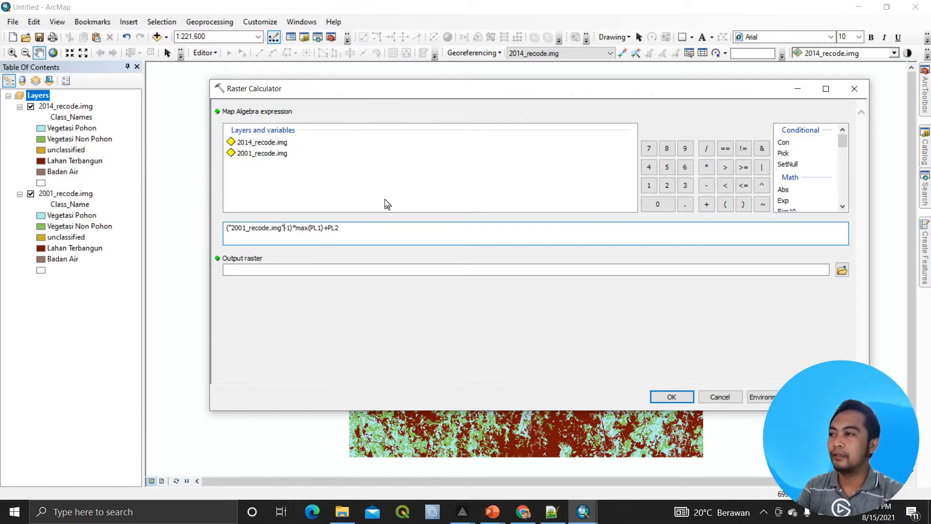
- Replace PL1 inside max() with the 2001_recode.img layer and PL2 with the 2014_recode.img layer
key(Right)
key(Right)
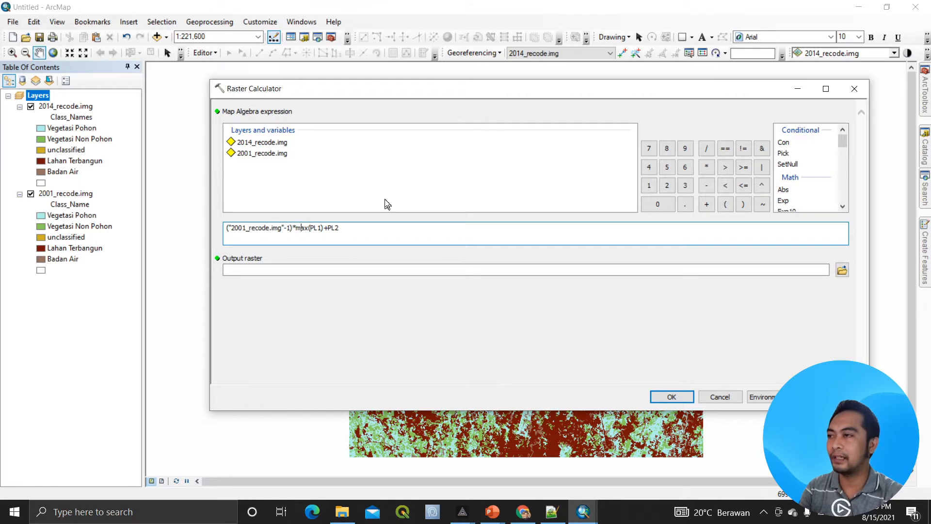
key(Right)
key(Right)
key(Right)
key(Right)
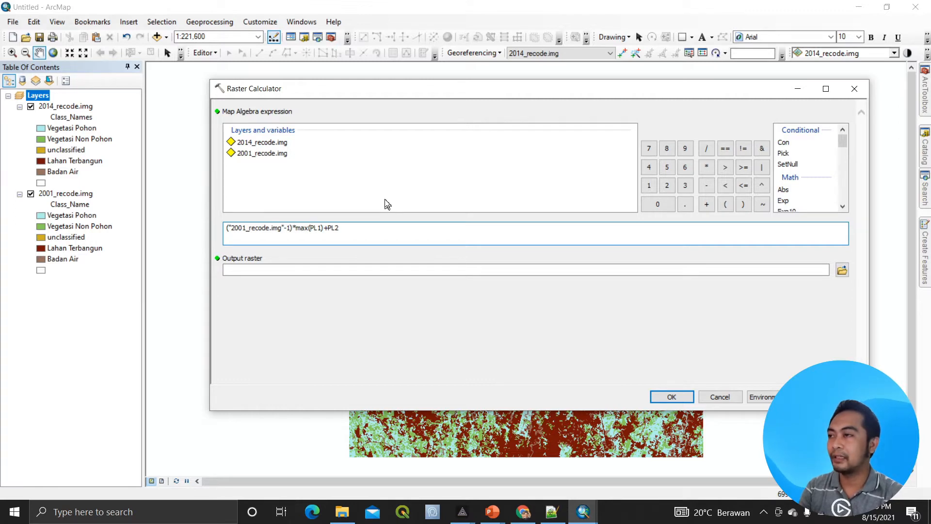
key(shift+Right)
key(shift+Right)
key(shift+Right)
key(Delete)
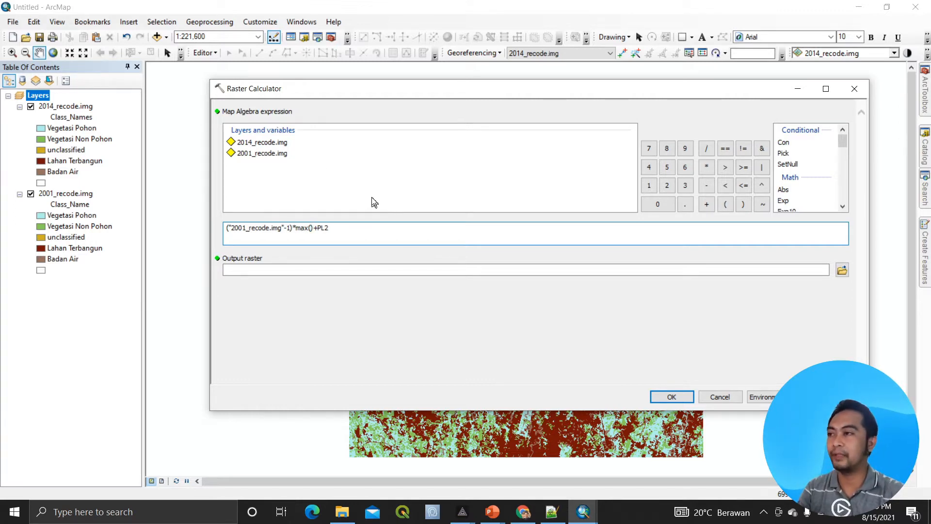
click(251, 154)
double_click(250, 154)
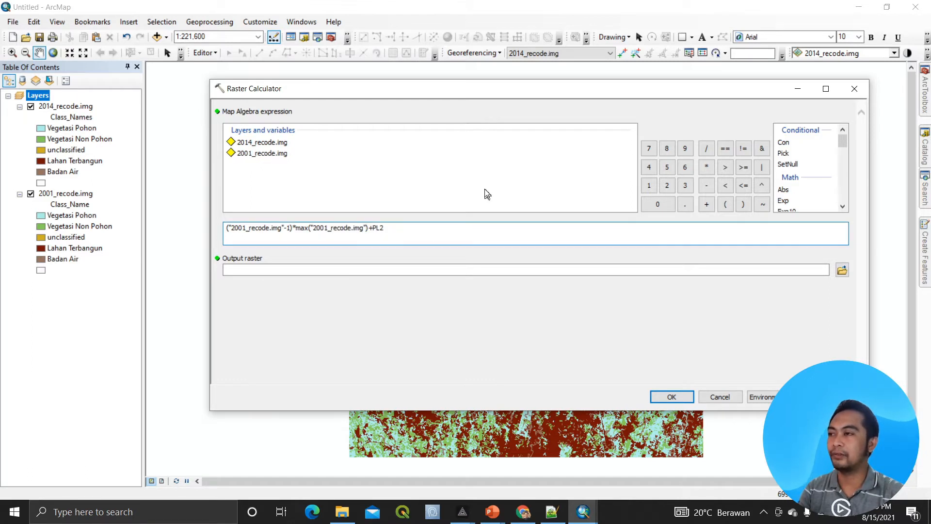
drag(372, 228, 403, 229)
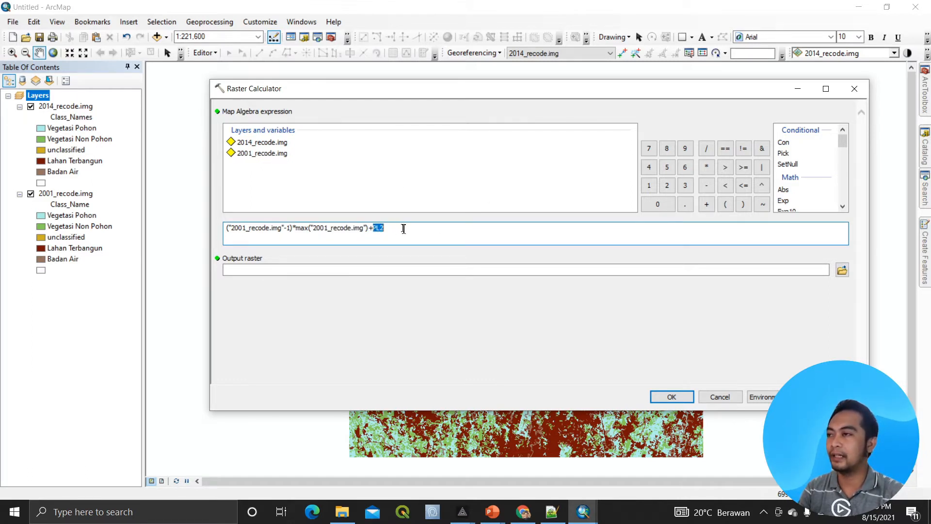
double_click(271, 144)
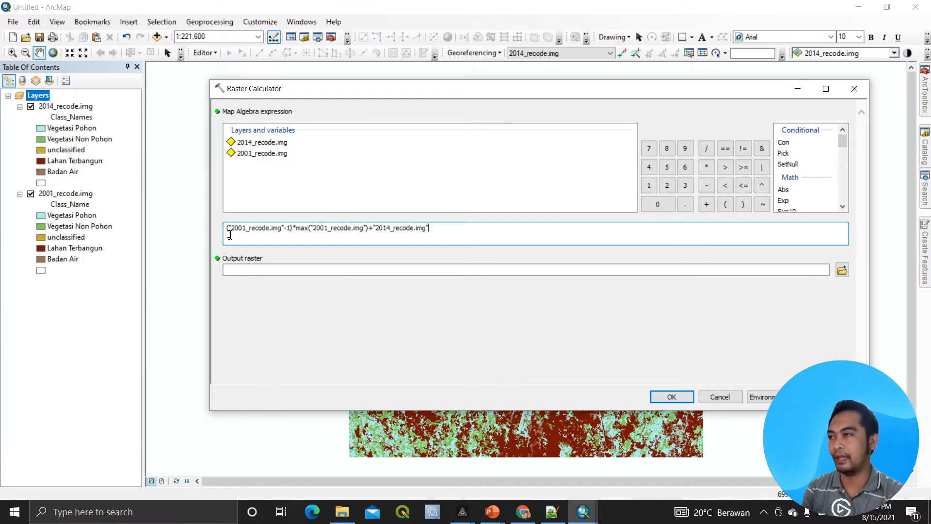
- Set the output raster to 2001_2014_lcc.tif in the LCC folder
click(842, 271)
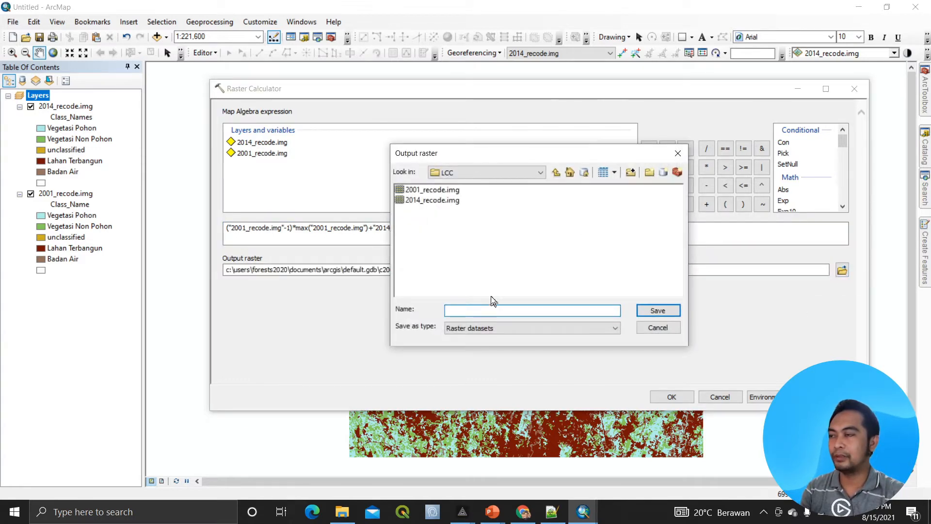
text(2001)
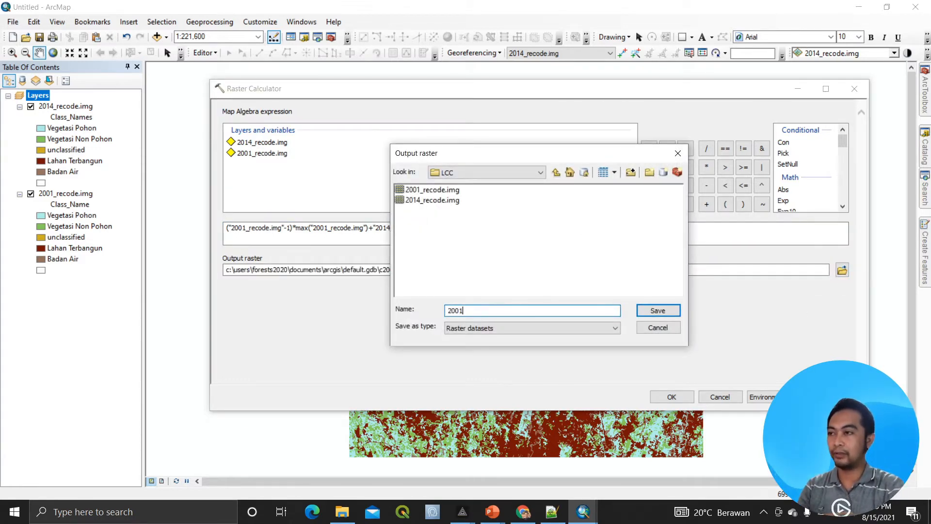
text(_201)
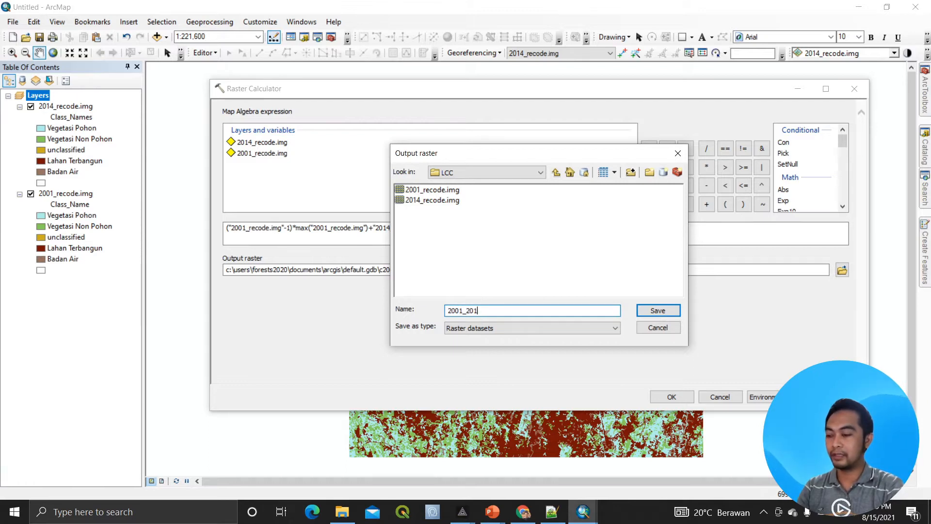
text(4_lcc)
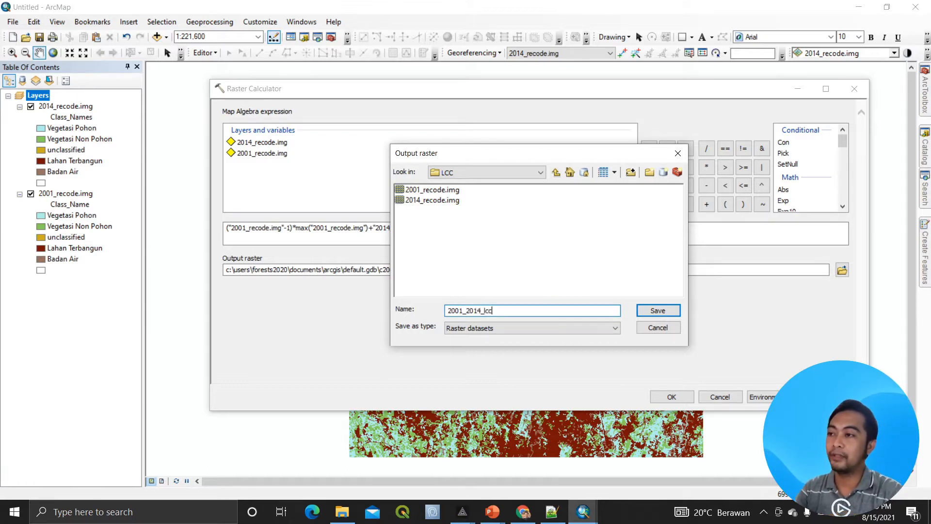
text(.tif)
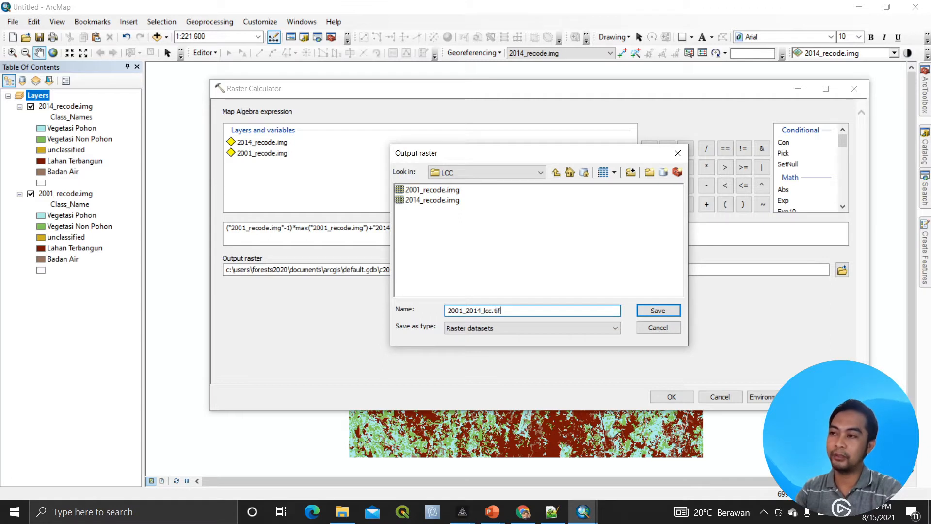
key(Return)
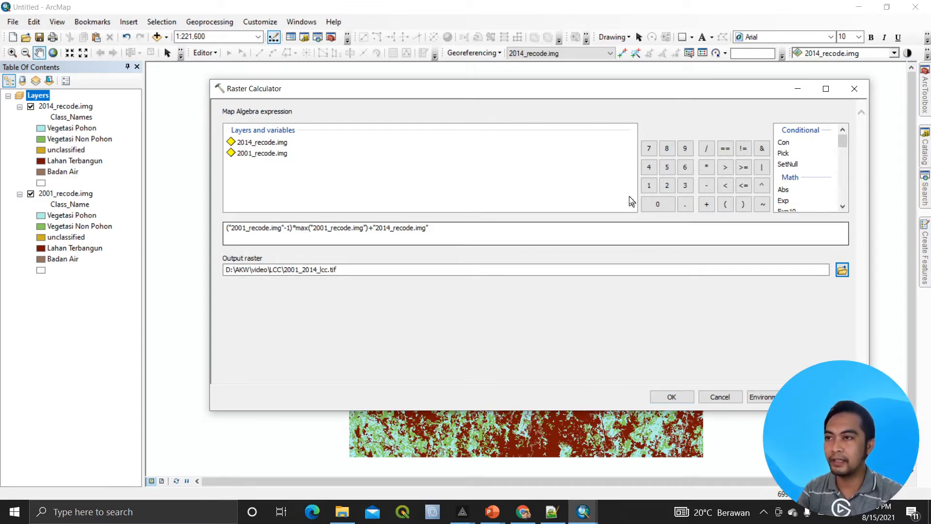
- Replace the max("2001_recode.img") term in the expression with 4 and run the raster calculation
drag(842, 141, 849, 194)
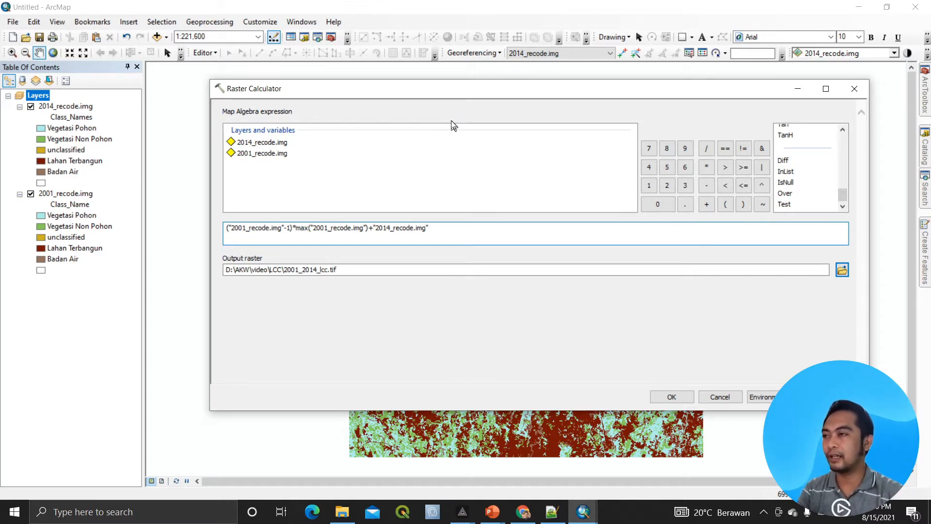
key(shift+Right)
key(shift+Right)
key(shift+Right)
key(shift+Right)
key(shift+Right)
key(shift+Right)
key(shift+Right)
key(shift+Right)
key(shift+Right)
key(shift+Right)
key(shift+Right)
key(shift+Right)
key(shift+Right)
key(shift+Right)
key(shift+Right)
key(shift+Right)
key(shift+Right)
key(shift+Right)
key(shift+Right)
key(shift+Right)
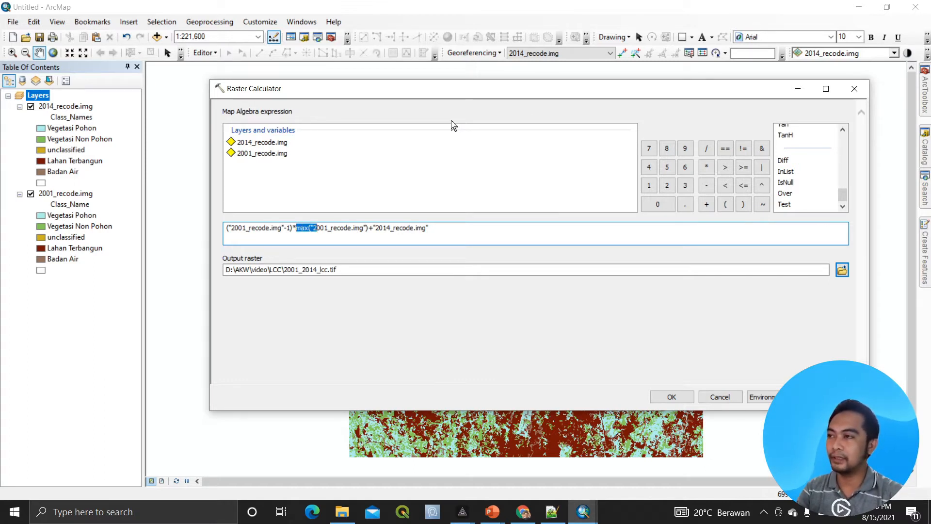
key(Delete)
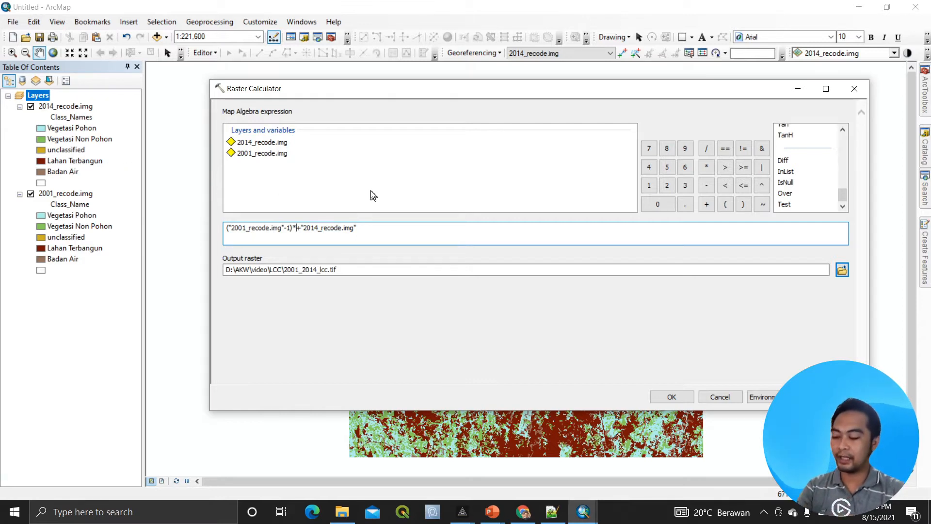
text(4)
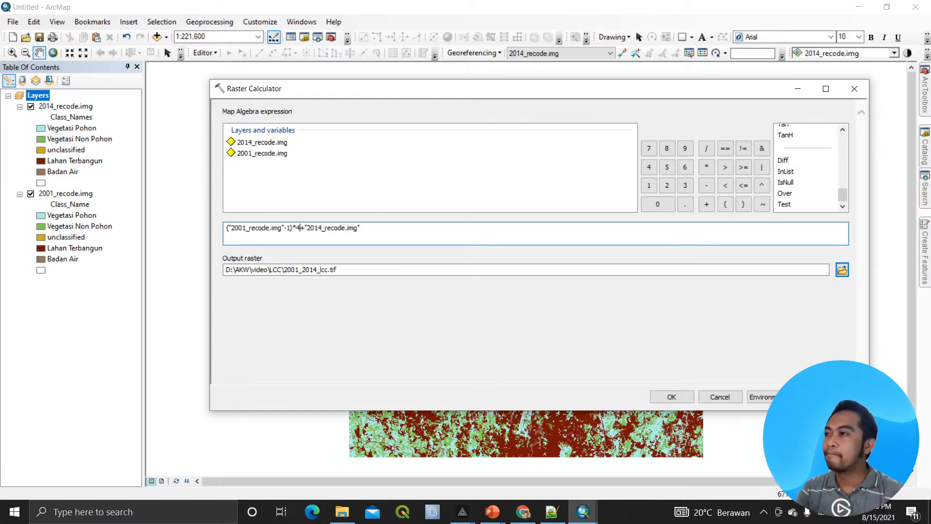
click(672, 398)
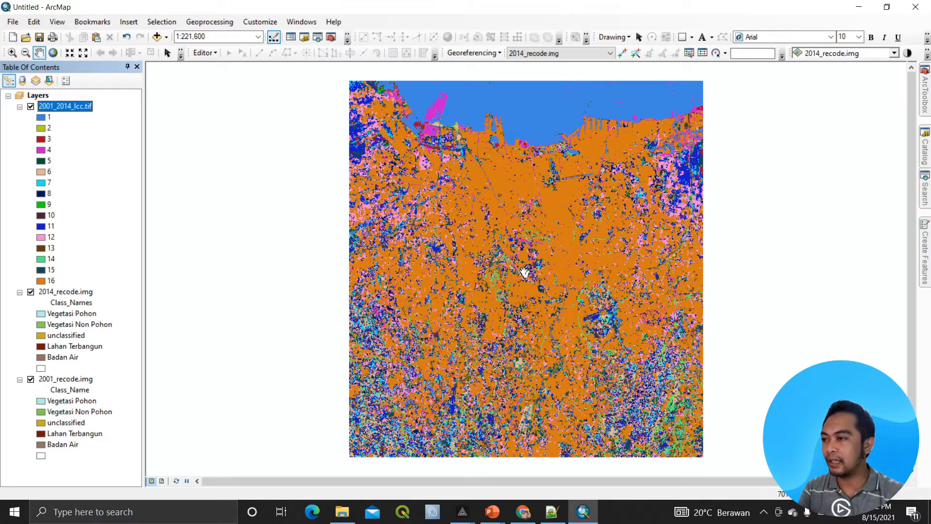
- Switch to Excel and create a blank workbook
click(121, 512)
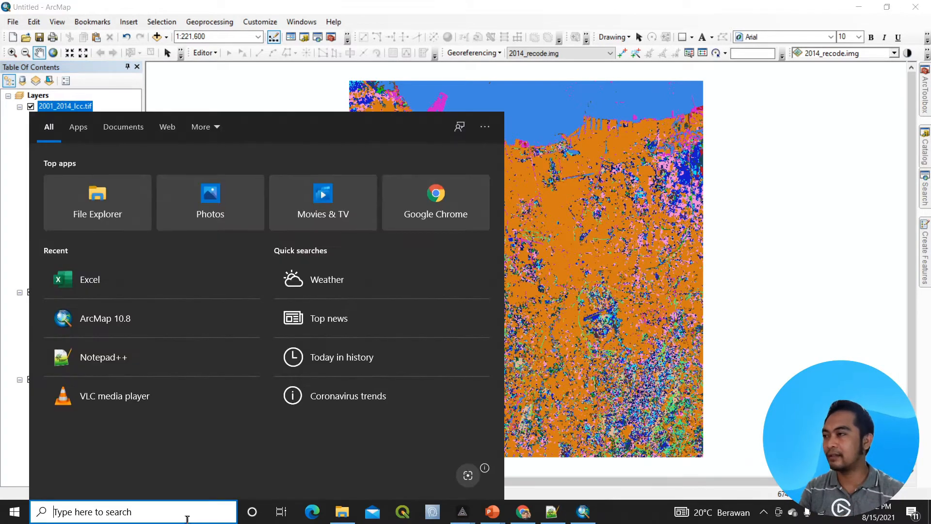
click(170, 287)
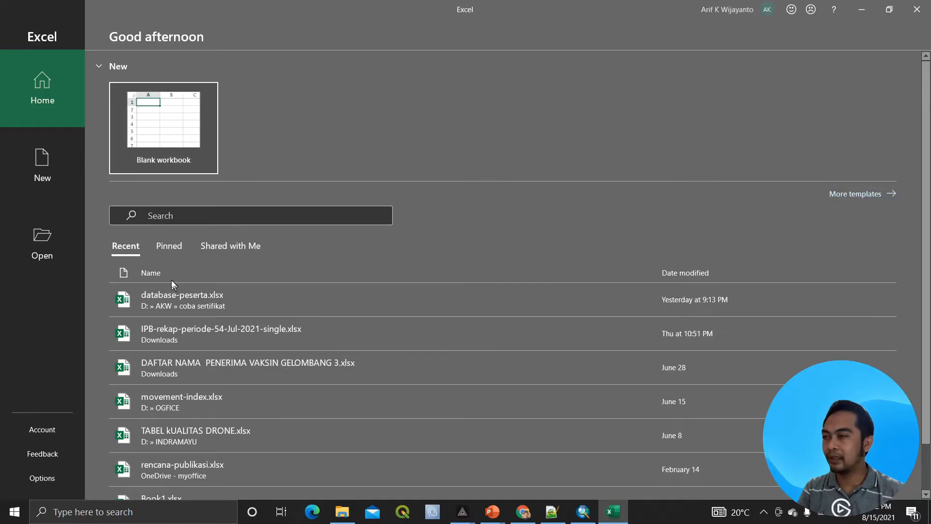
click(173, 141)
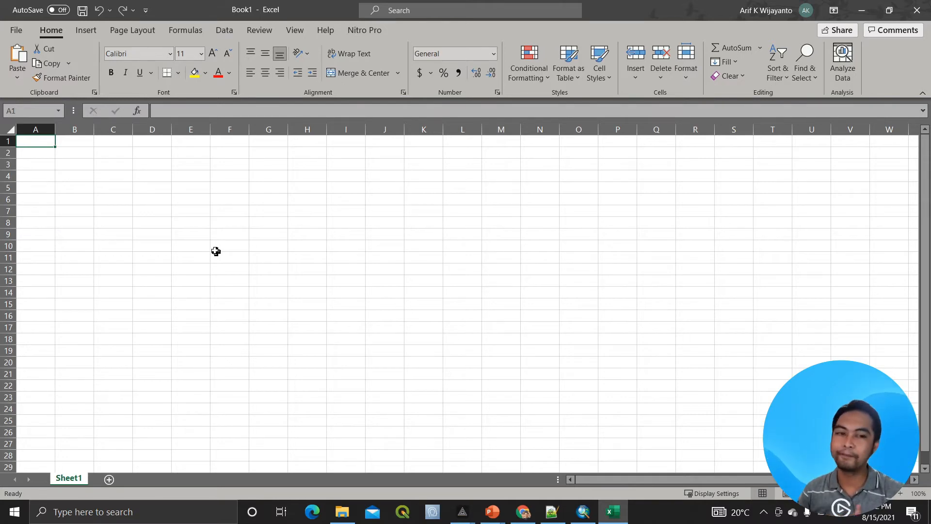
- Enter the column headers 2001 in cell A1 and 2014 in cell B1
text(2001)
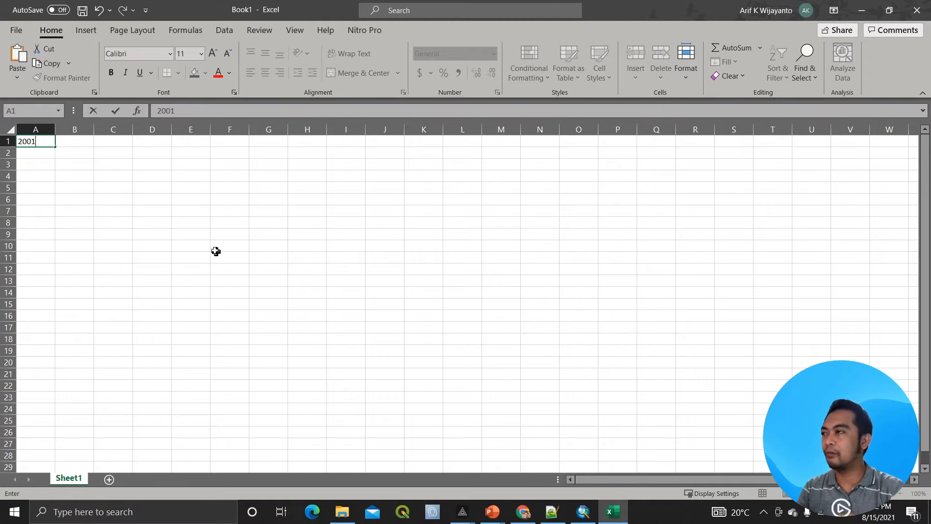
key(Tab)
text(2014)
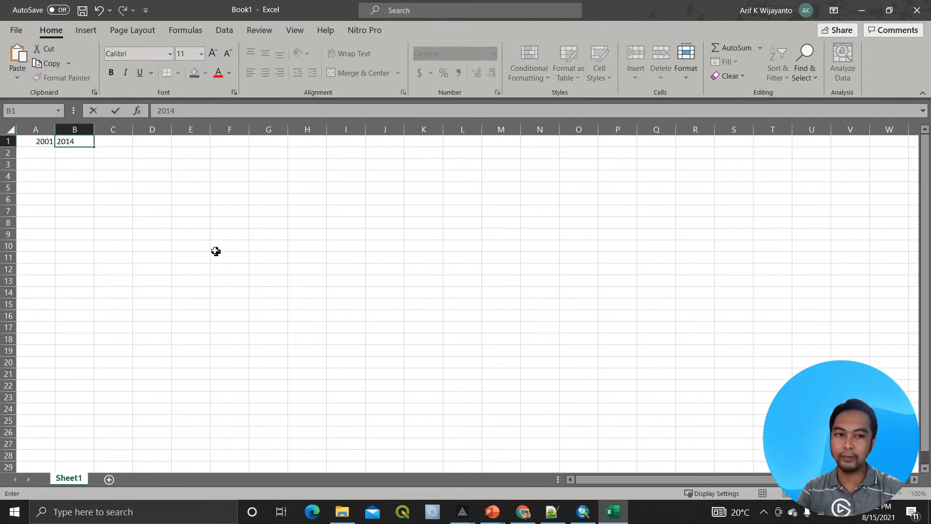
key(Return)
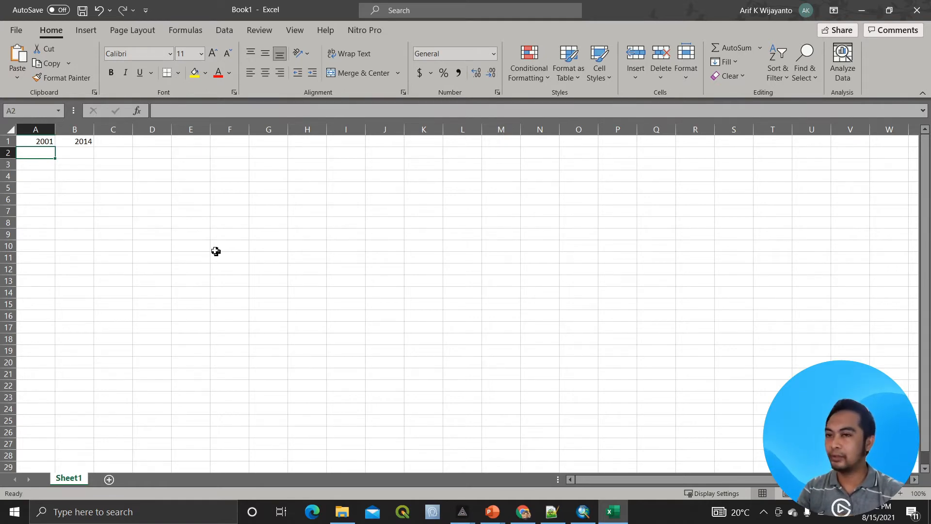
- Fill cells A2 to A5 of the 2001 column with the class code 1
text(1)
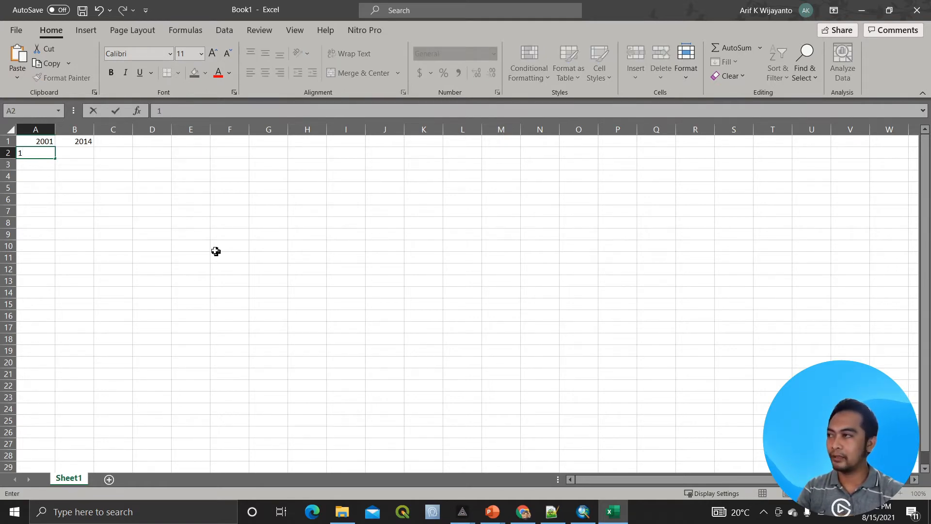
key(Return)
text(1)
key(Return)
text(1)
key(Return)
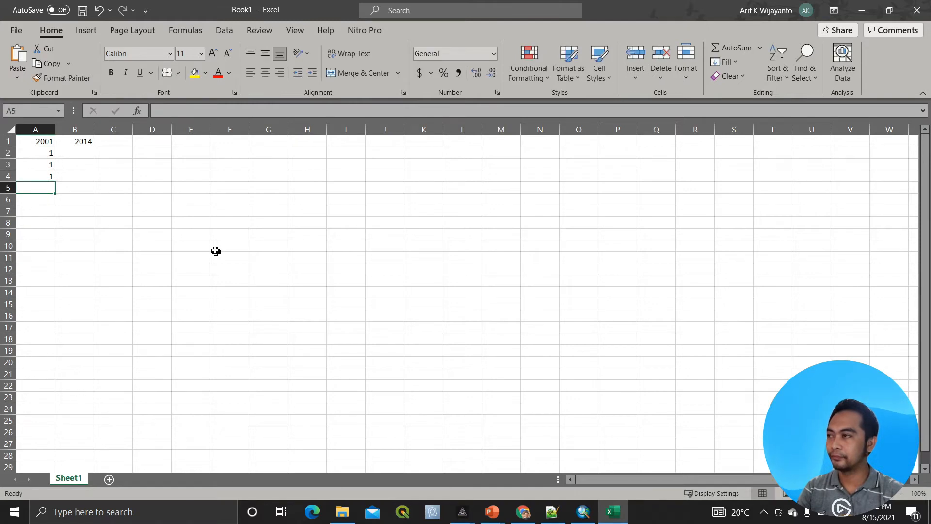
text(1)
key(Tab)
- Enter the class codes 1, 2, 3 and 4 in cells B2 to B5 of the 2014 column
key(Up)
key(Up)
key(Up)
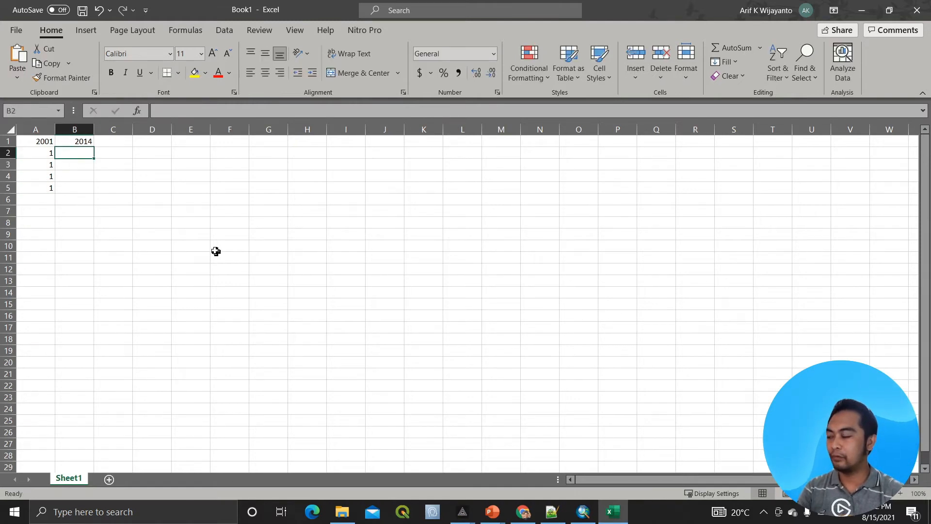
text(11)
key(Return)
key(Up)
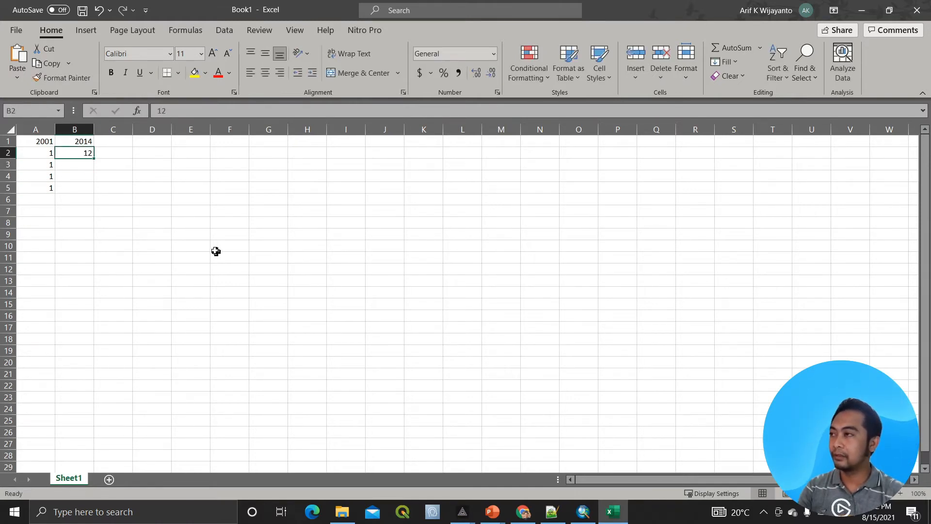
text(1)
key(Return)
text(2)
key(Return)
text(3)
key(Return)
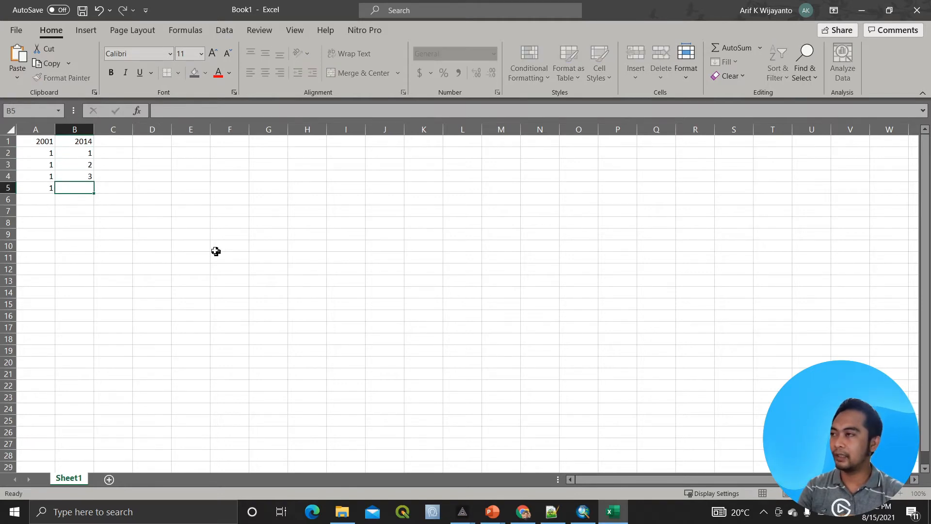
text(4)
key(Tab)
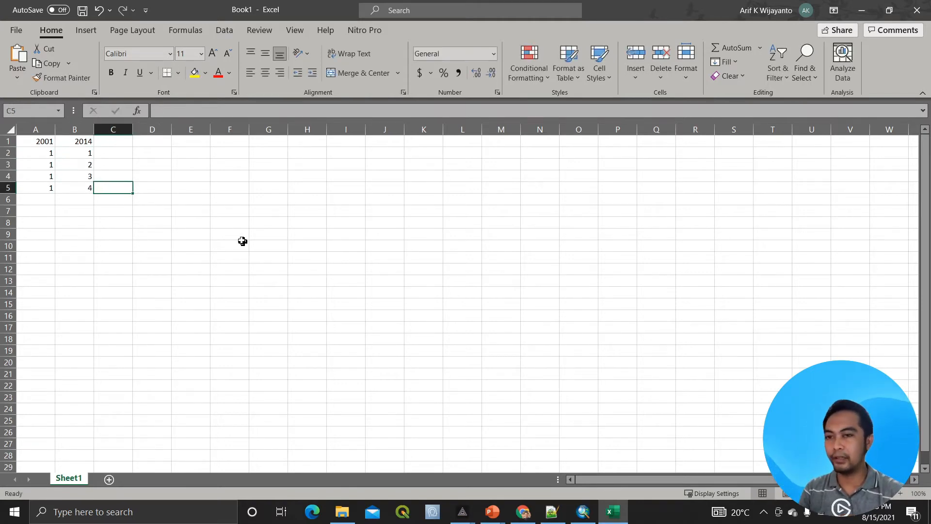
- Enter 1, 2, 3 and 4 across cells K4 to N4 as the column headings of a class matrix
click(408, 176)
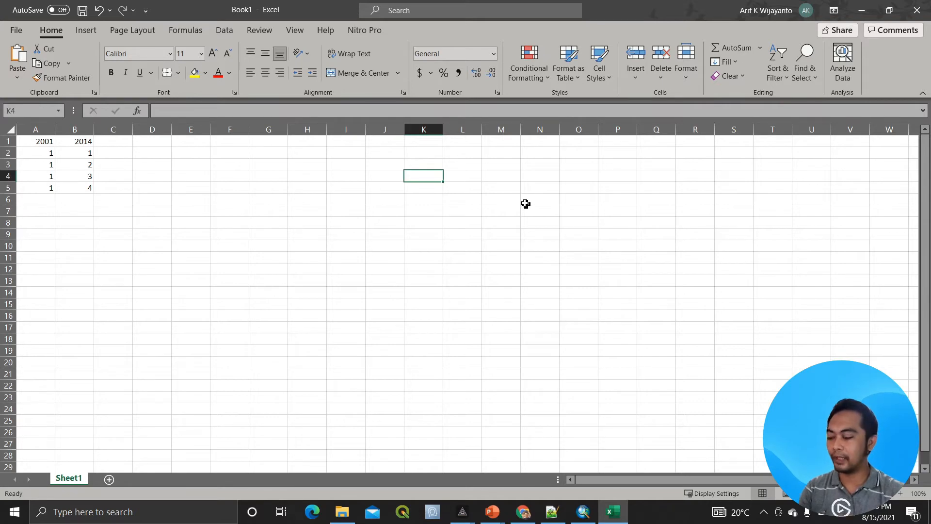
text(1)
key(Tab)
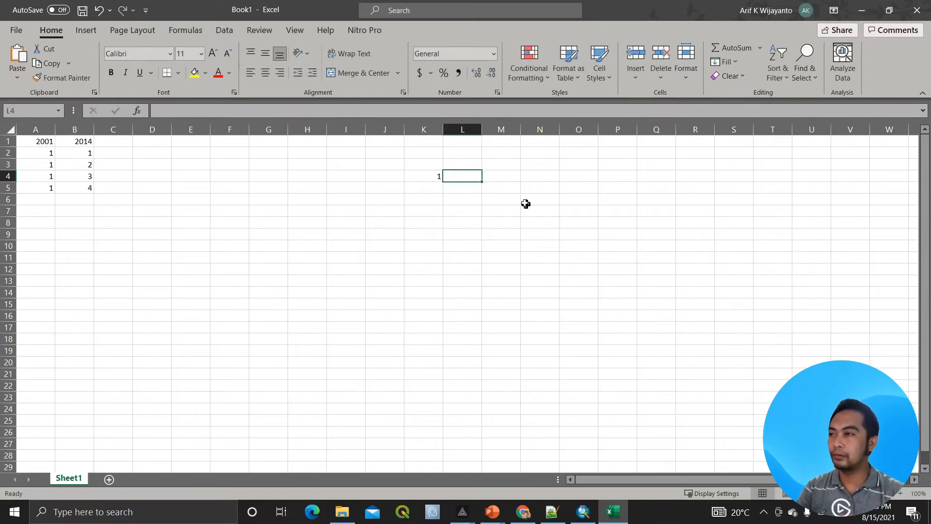
text(2)
key(Tab)
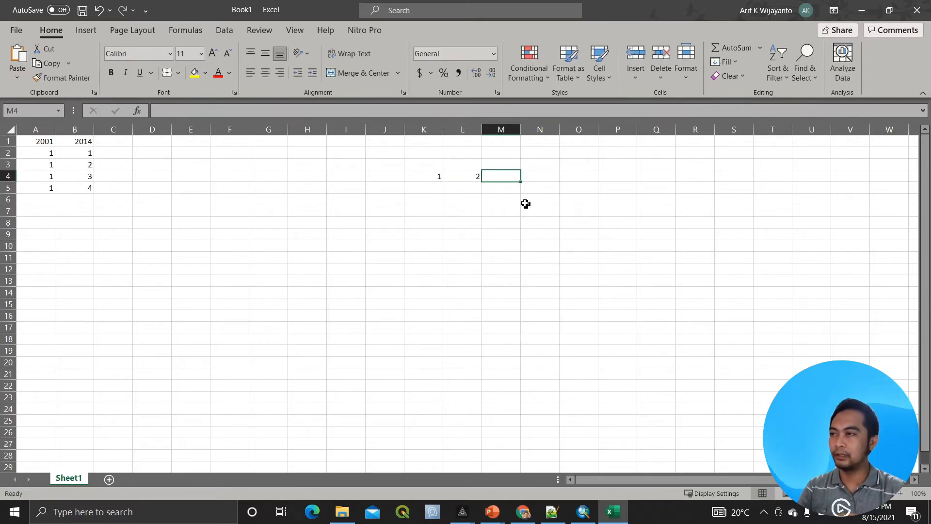
text(2)
key(BackSpace)
text(3)
key(Tab)
text(4)
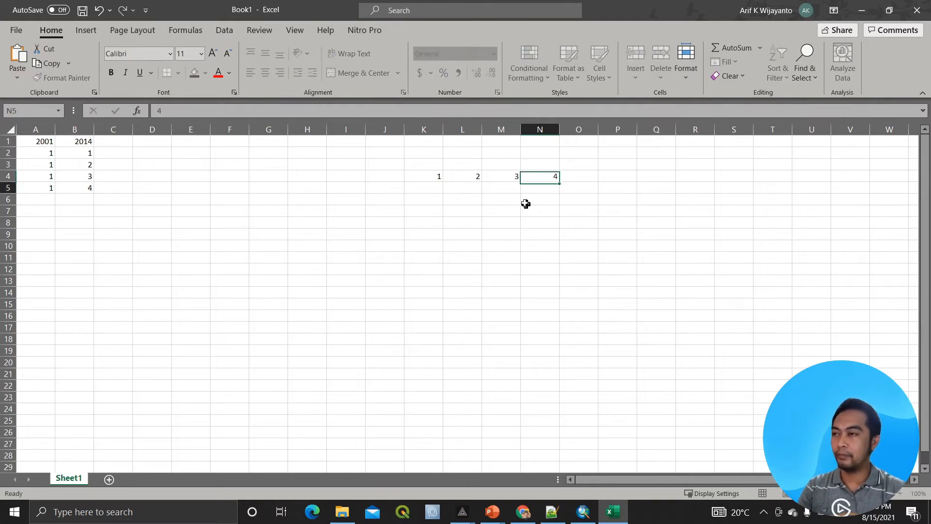
key(Return)
- Enter 1, 2, 3 and 4 down cells J5 to J8 as the row headings of the class matrix
key(Left)
text(1)
key(Return)
text(2)
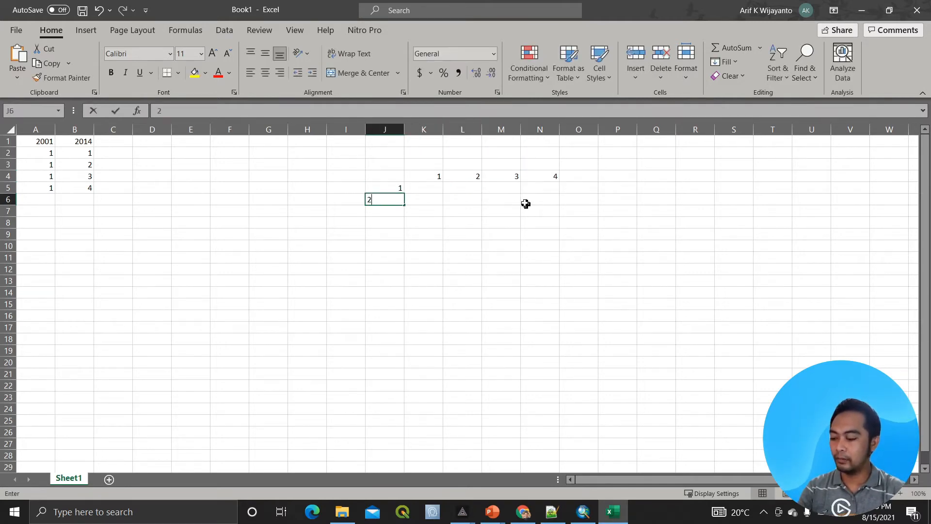
key(Return)
text(3)
key(Return)
text(4)
key(Tab)
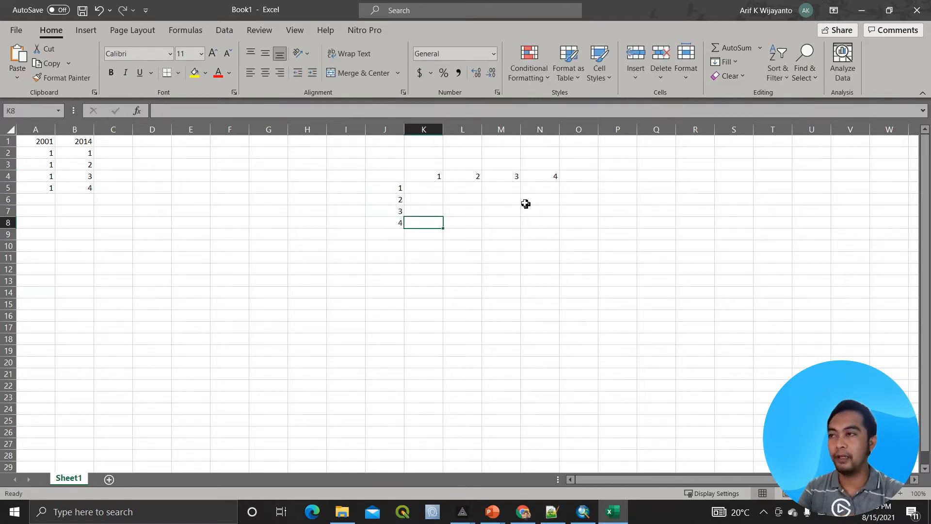
- Examine how the row and column class codes pair up in the cells of the matrix at J4:N8
key(Up)
key(Up)
key(Up)
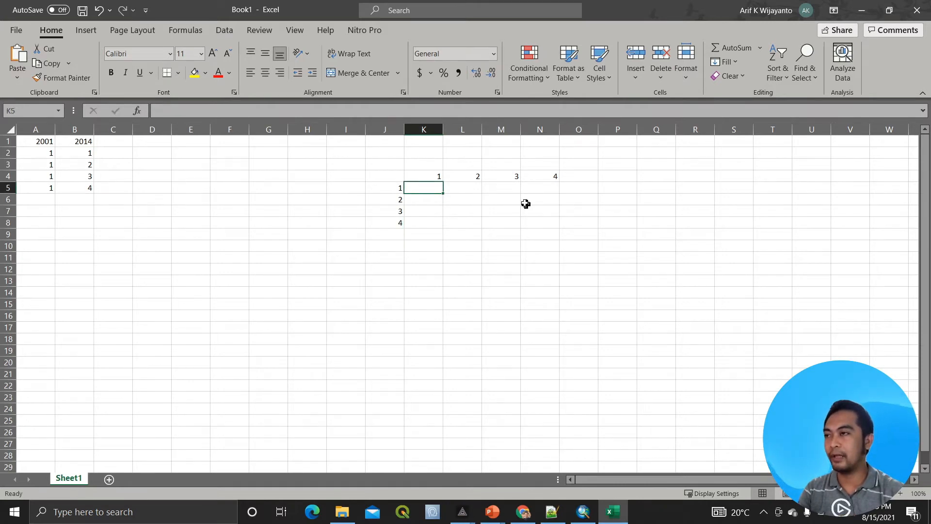
key(Left)
key(Right)
key(Up)
key(Down)
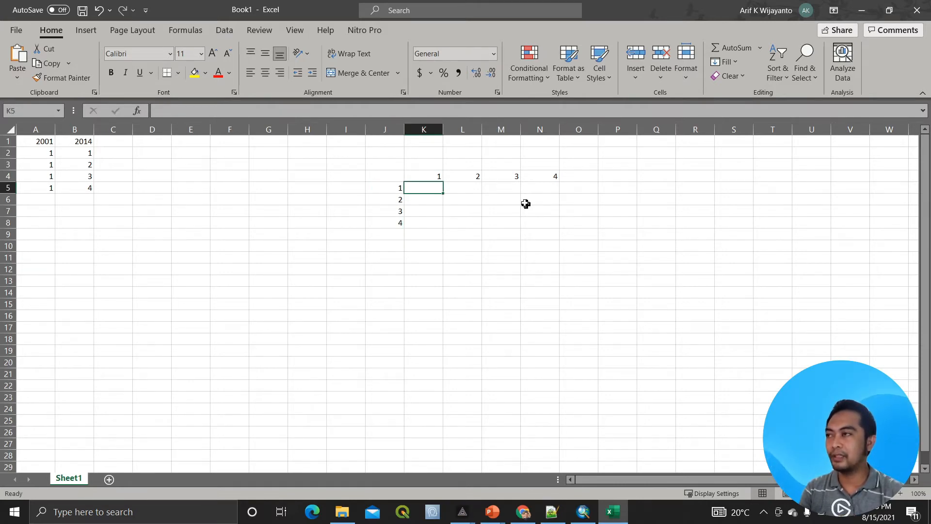
key(Left)
key(Right)
key(Right)
key(Up)
key(Down)
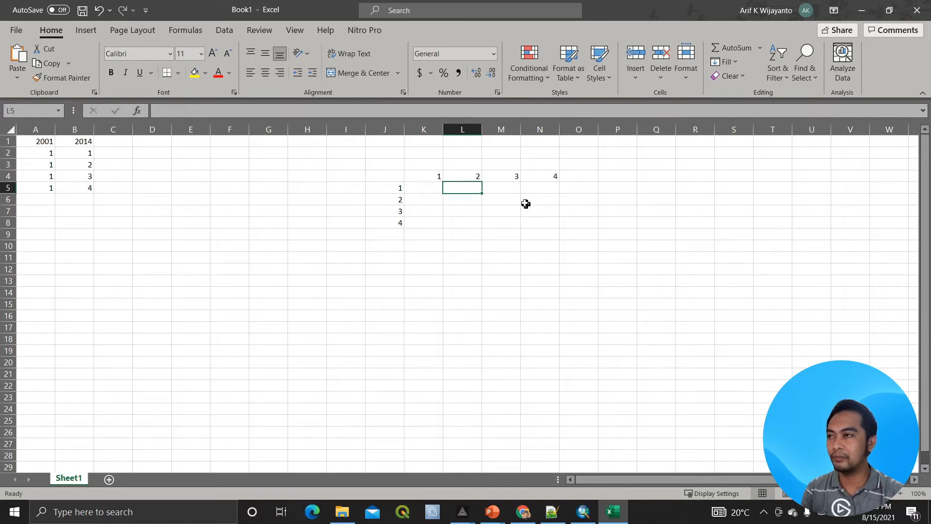
key(Left)
key(Left)
key(Right)
key(Right)
key(Right)
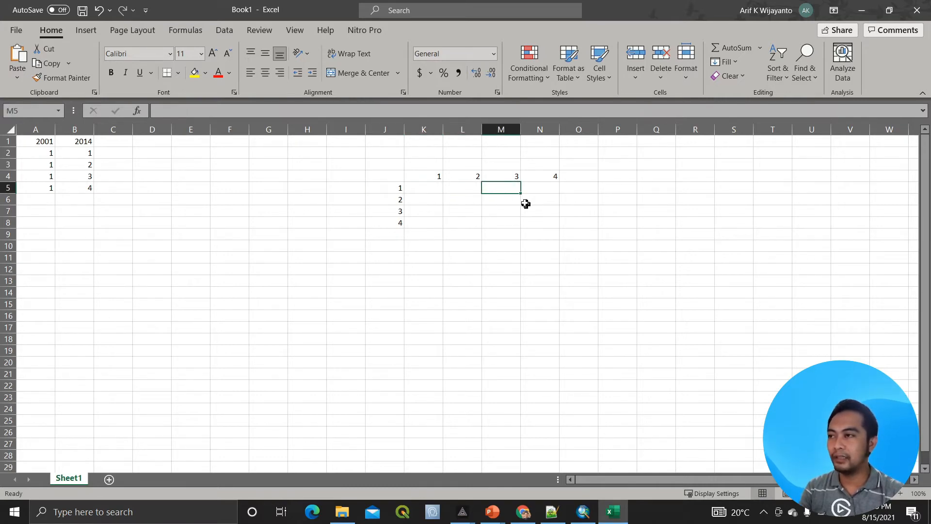
key(Up)
key(Down)
key(Down)
key(Down)
key(Down)
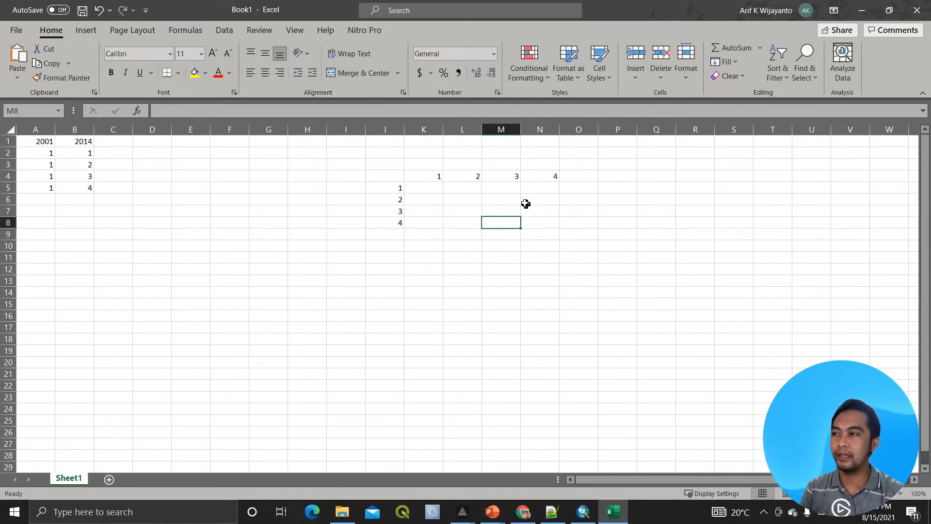
key(Up)
key(Up)
key(Up)
key(Left)
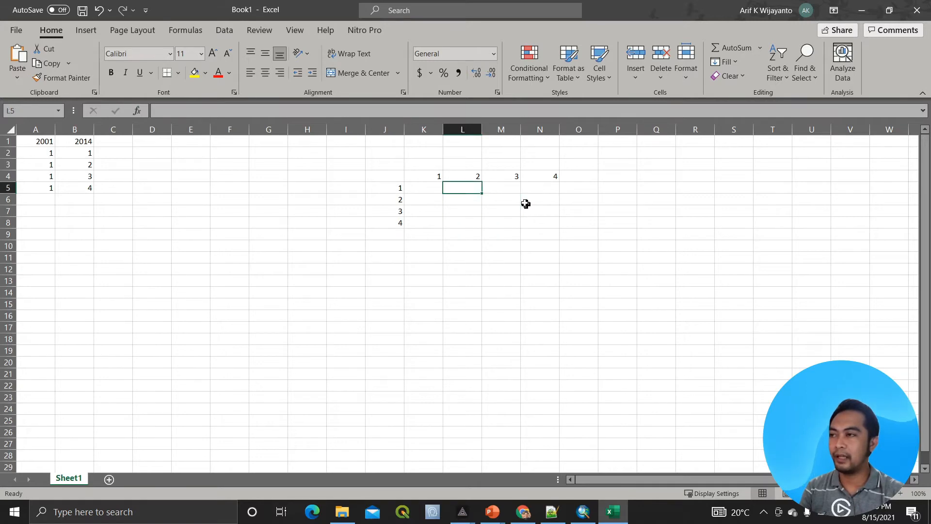
key(Left)
key(Left)
key(Up)
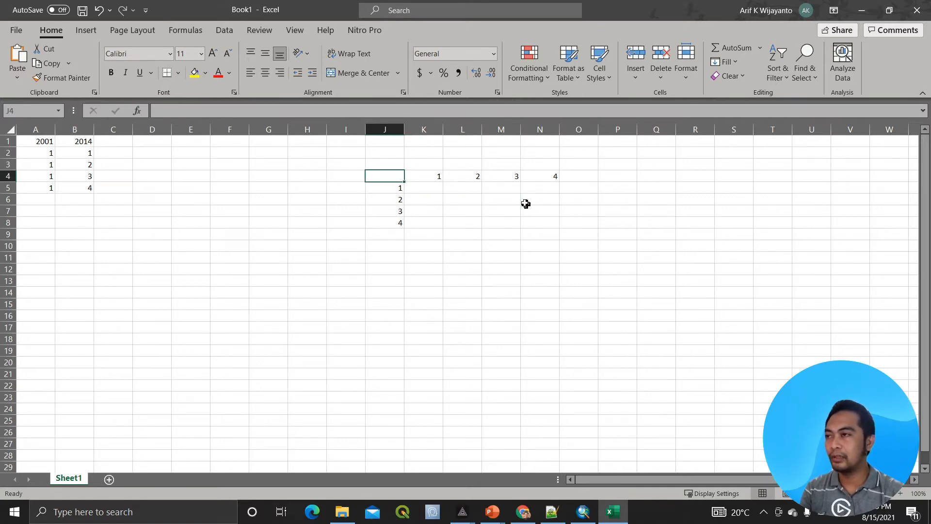
key(Right)
key(Down)
key(Left)
key(Down)
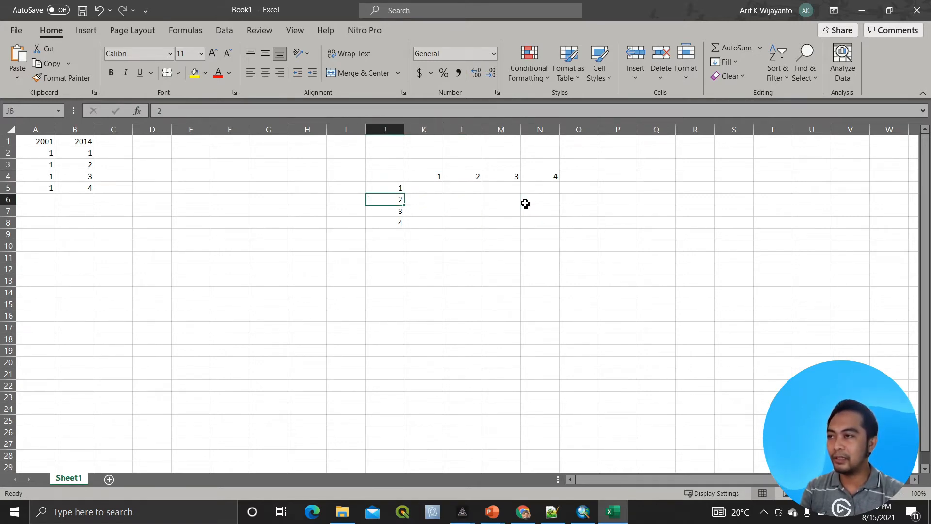
key(Up)
key(Up)
key(Up)
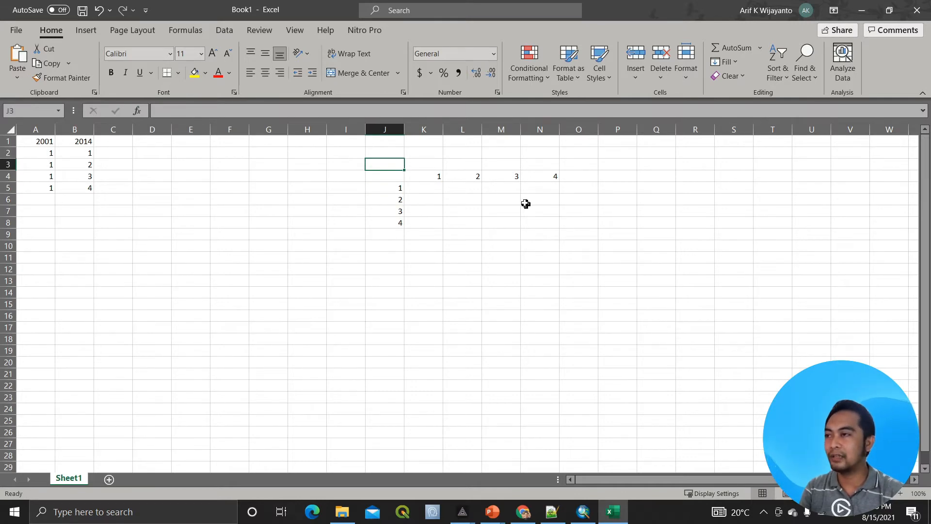
key(Right)
key(Down)
key(Down)
key(Down)
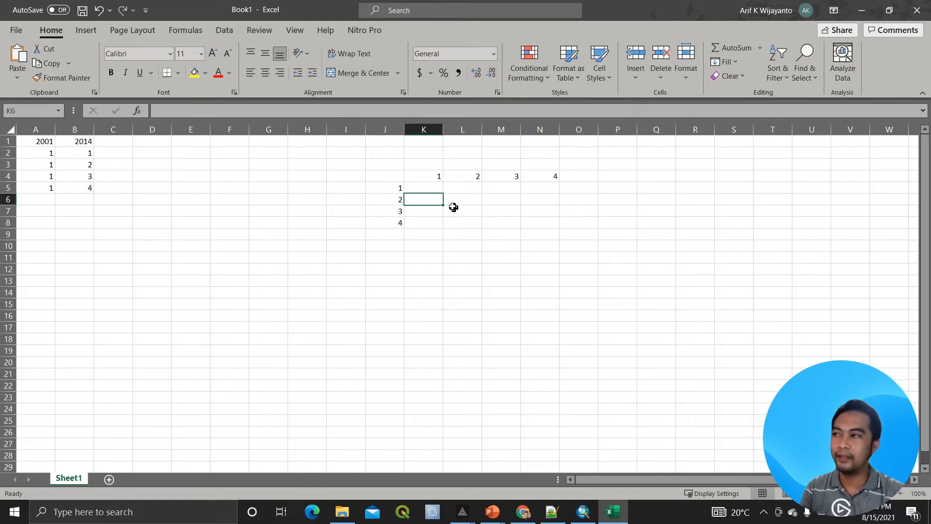
- Clear the class matrix in cells J4 to N8
drag(395, 180, 544, 220)
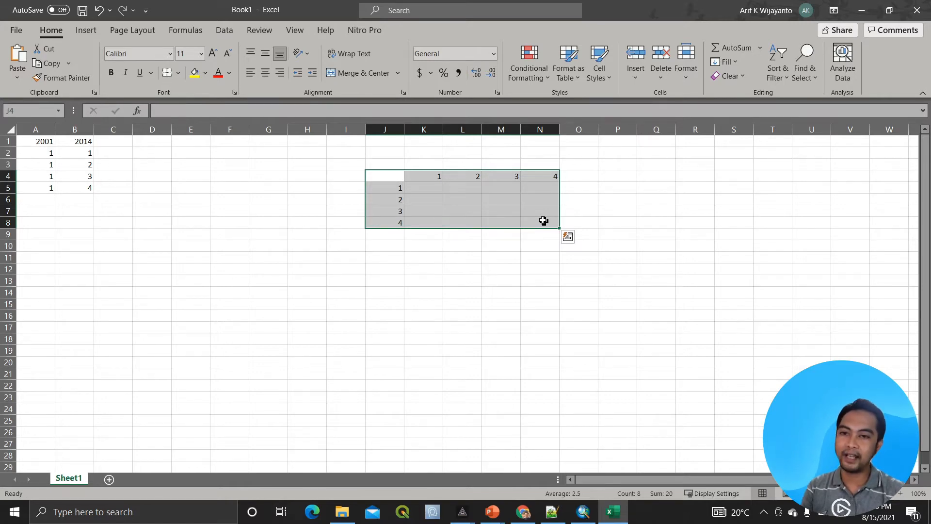
key(Delete)
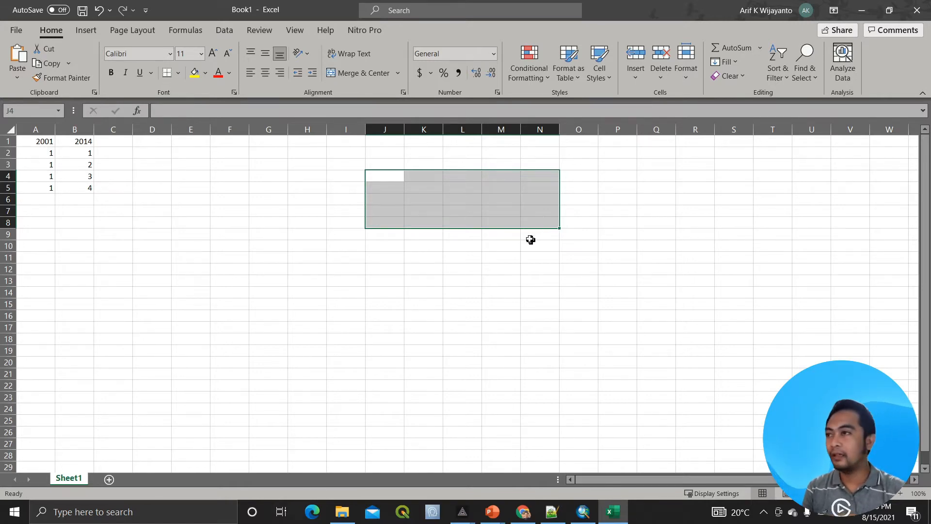
click(477, 270)
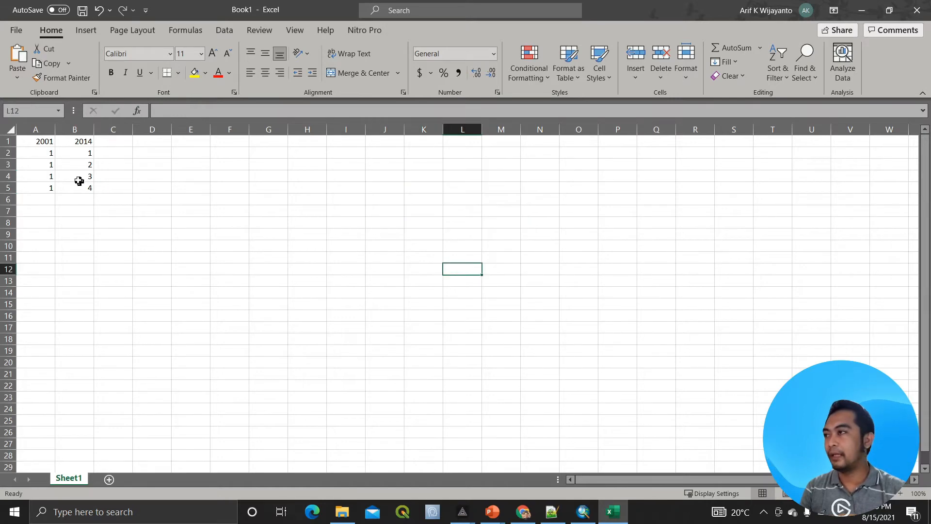
- Fill cells A6 to A9 of the 2001 column with the class code 2
click(68, 156)
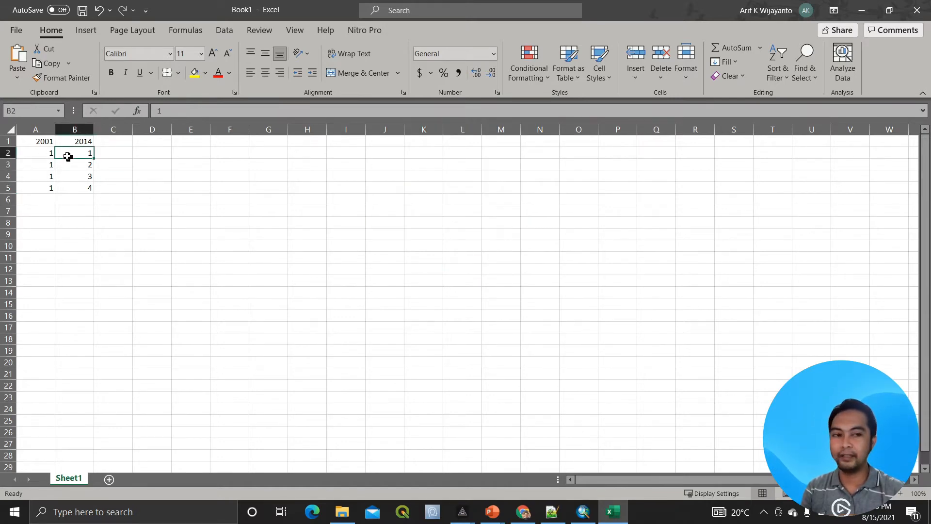
click(48, 199)
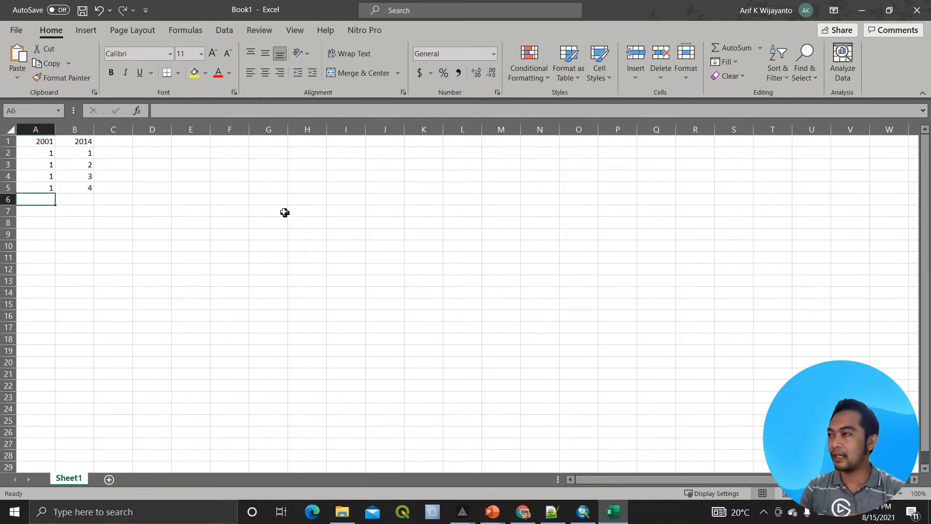
text(2)
key(Return)
text(2)
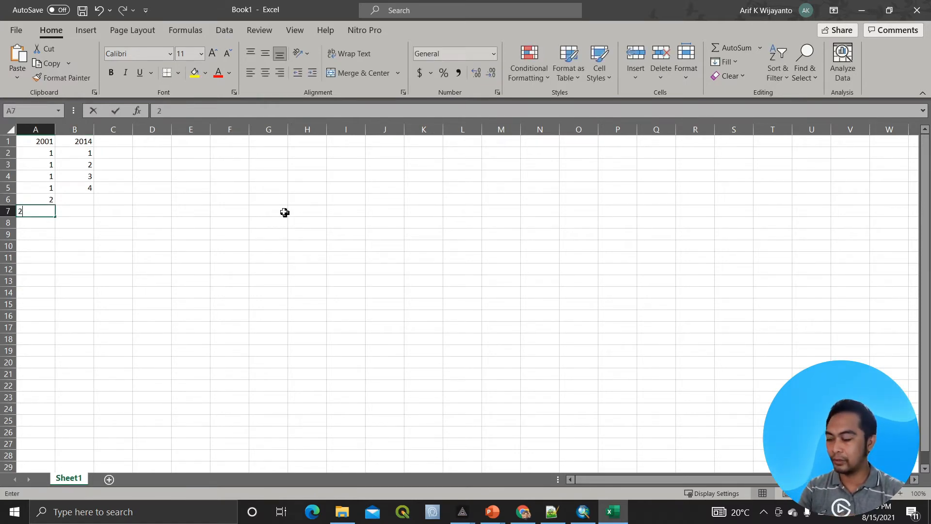
key(Return)
text(2)
key(Return)
text(2)
key(Tab)
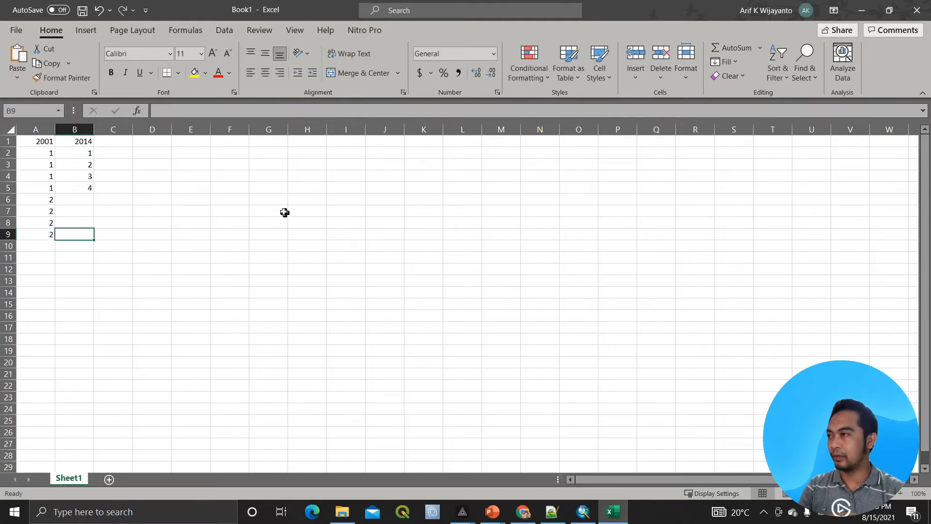
- Enter the class codes 1, 2, 3 and 4 in cells B6 to B9 of the 2014 column
key(Up)
key(Up)
key(Up)
text(1)
key(Return)
text(2)
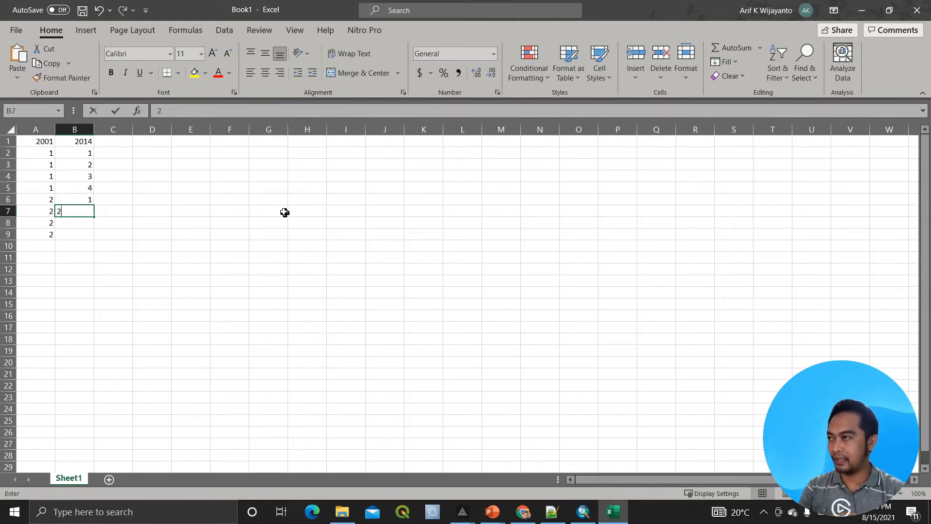
key(Return)
text(3)
key(Return)
text(4)
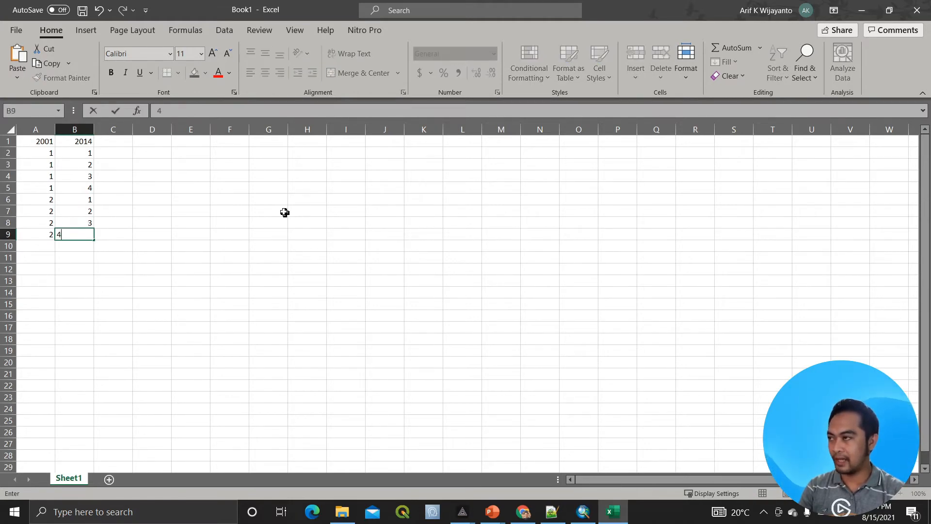
key(Return)
- Fill cells A10 to A13 of the 2001 column with the class code 3
key(Left)
text(3)
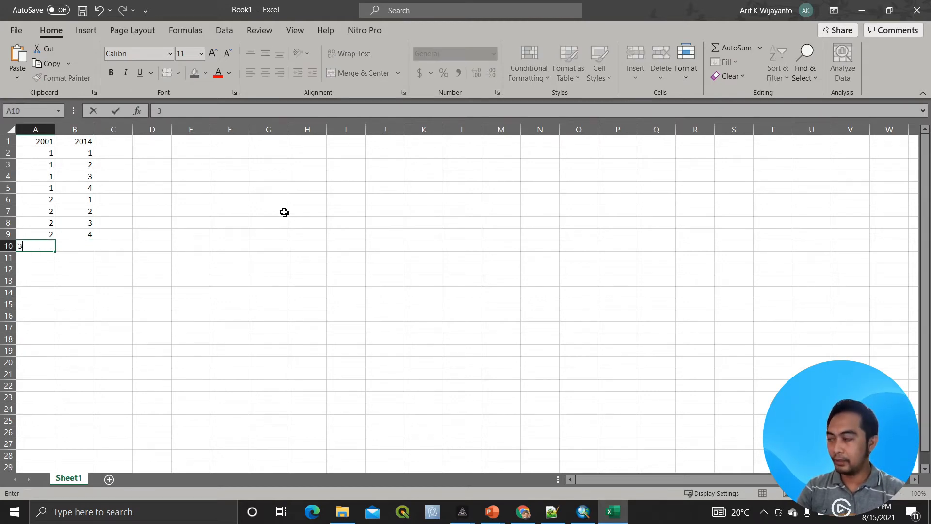
key(Return)
text(3)
key(Return)
text(3)
key(Return)
text(3)
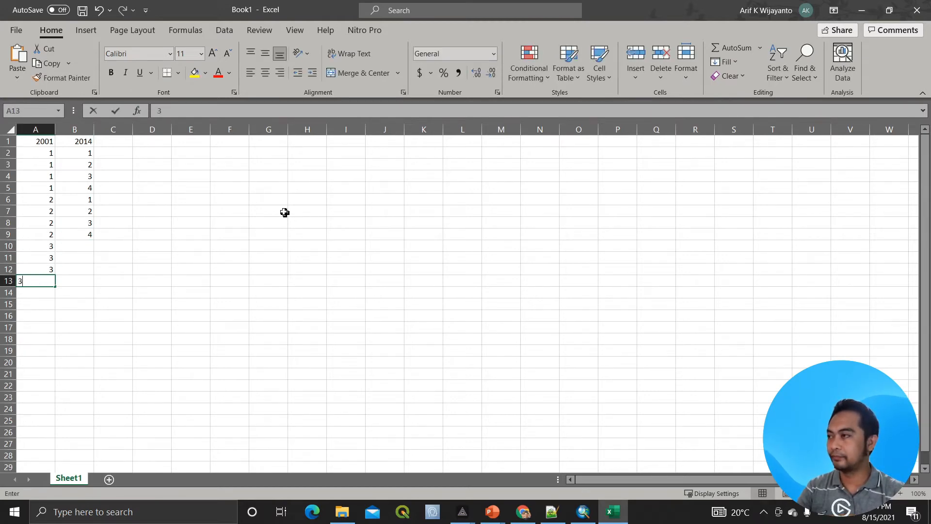
- Enter 1, 2, 3 and 4 in cells B10 to B13 of the 2014 column
key(Right)
key(Up)
key(Up)
key(Up)
text(1)
key(Return)
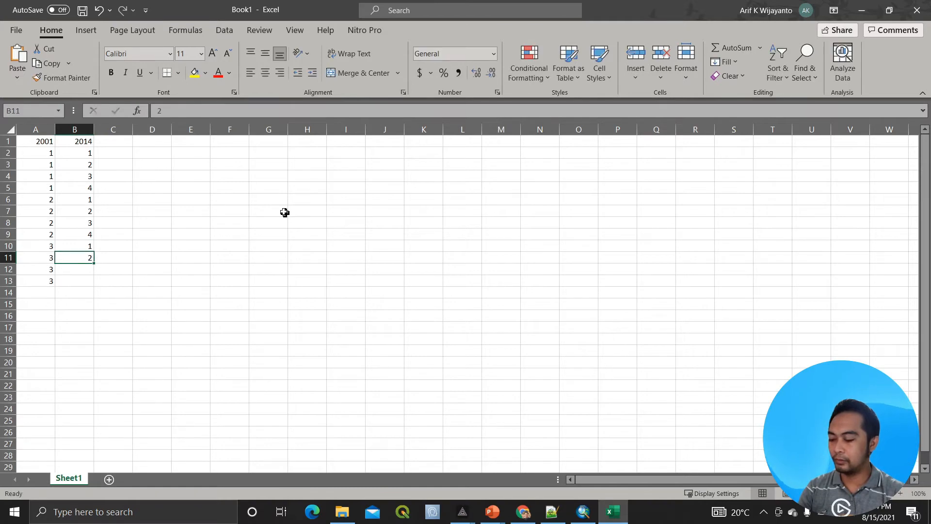
text(2)
key(Return)
text(3)
key(Return)
text(4)
key(Return)
- Fill cells A14 to A17 of the 2001 column with the class code 4
key(Left)
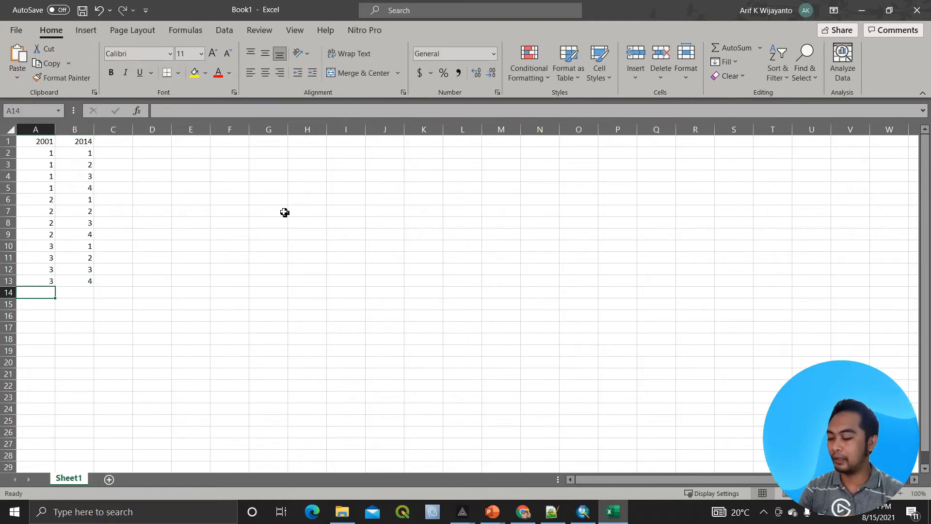
text(4)
key(Return)
text(4)
key(Return)
text(4)
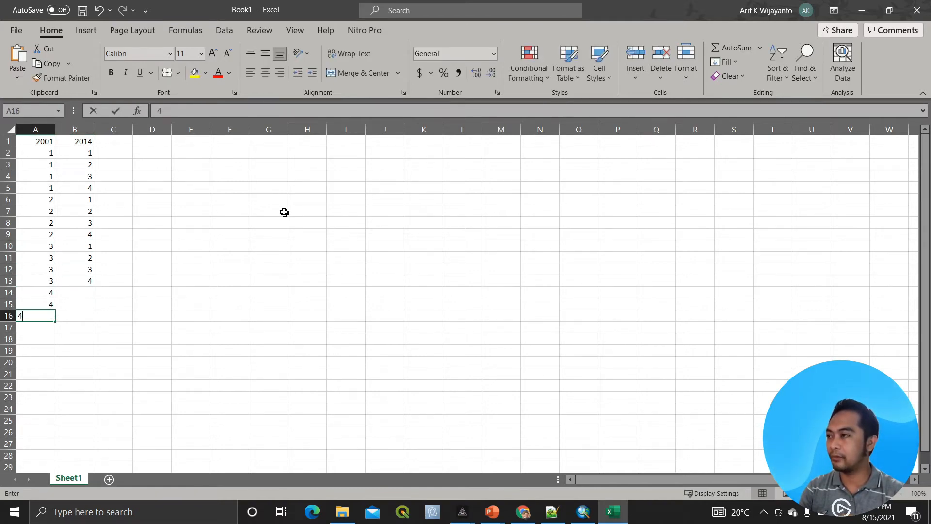
key(Return)
text(4)
- Enter 1, 2, 3 and 4 in cells B14 to B17 to complete the 2014 column
key(Right)
key(Up)
key(Up)
key(Up)
text(1)
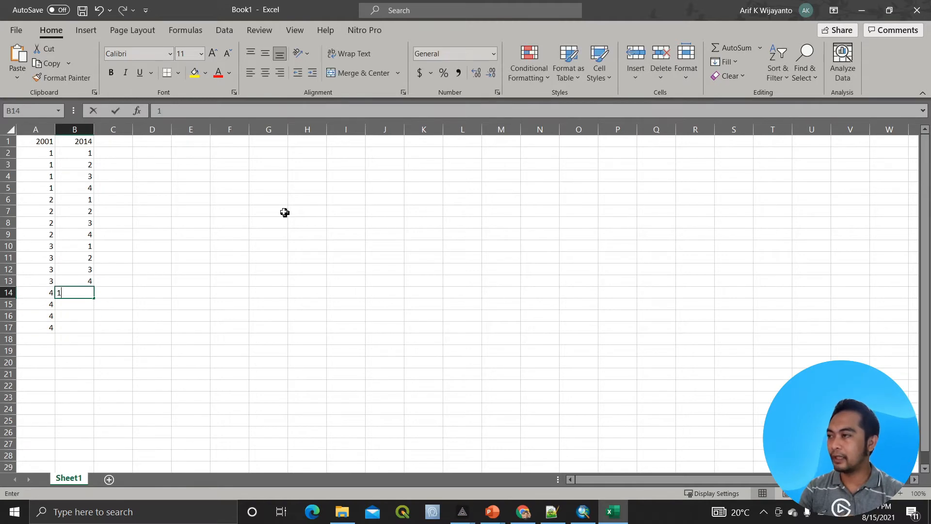
key(Return)
text(2)
key(Return)
text(3)
key(Return)
text(4)
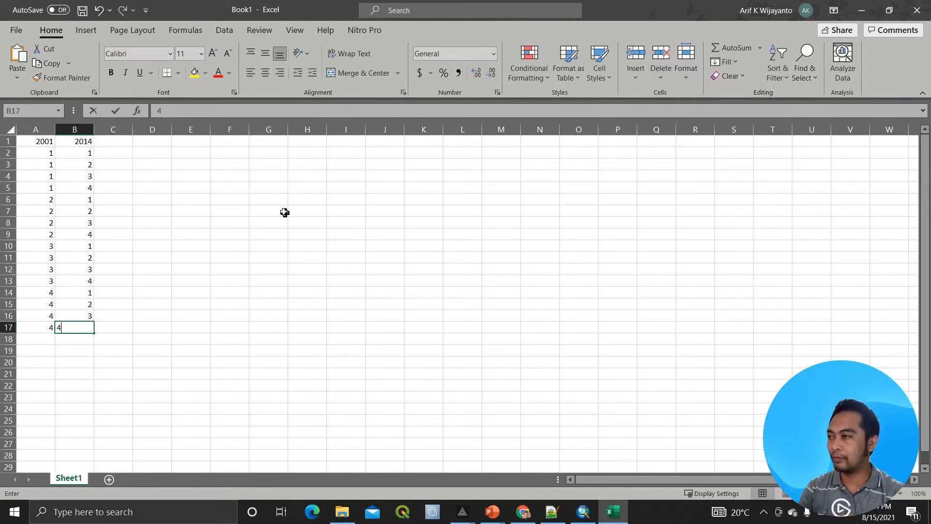
key(Right)
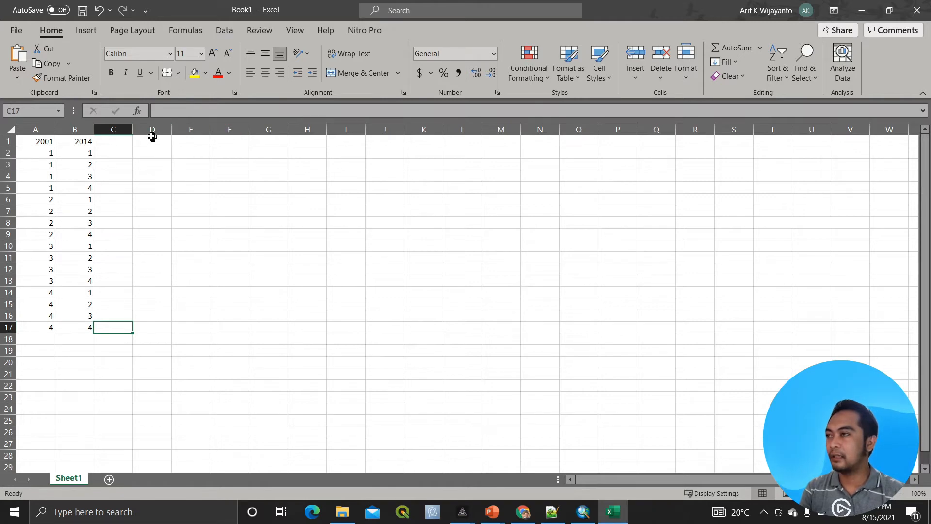
- List the class codes 1, 2, 3 and 4 in cells L2 to L5 as the keys of a lookup table
click(450, 153)
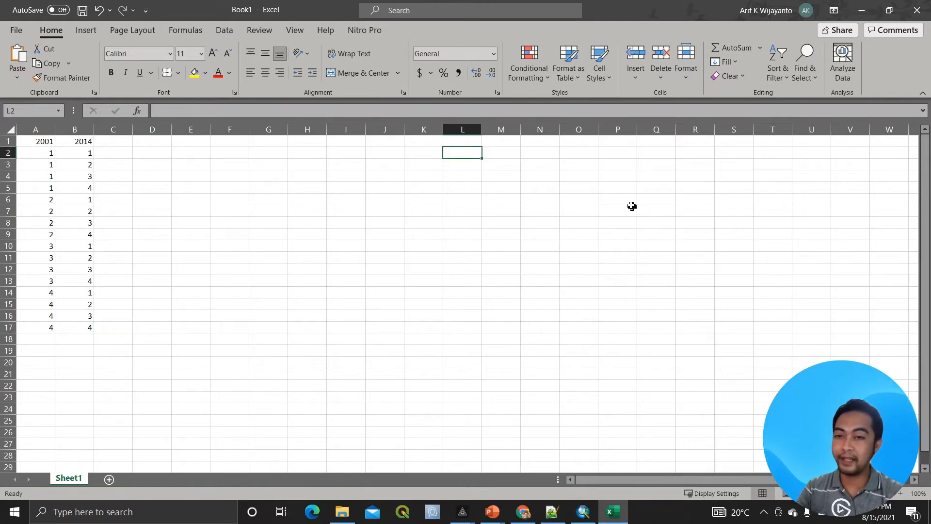
text(1)
key(Return)
text(2)
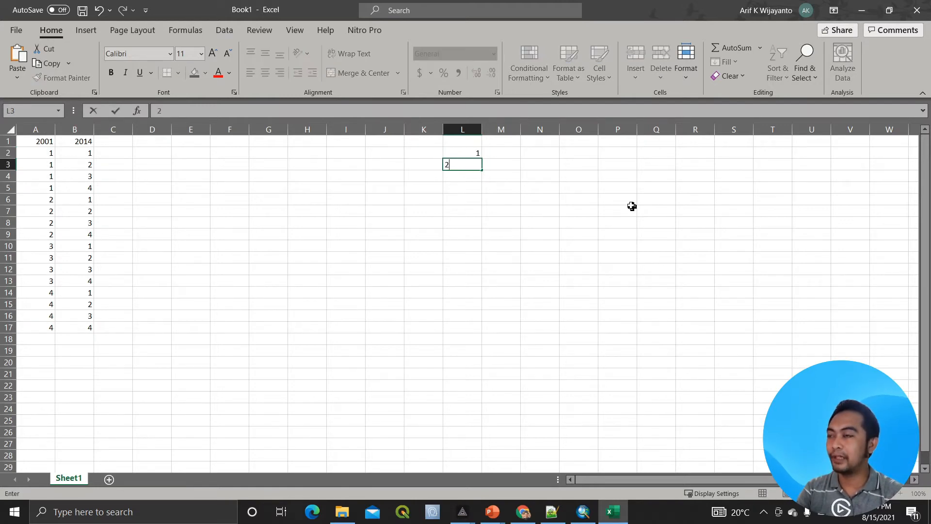
key(Return)
text(3)
key(Return)
text(4)
key(Tab)
key(Up)
key(Up)
key(Up)
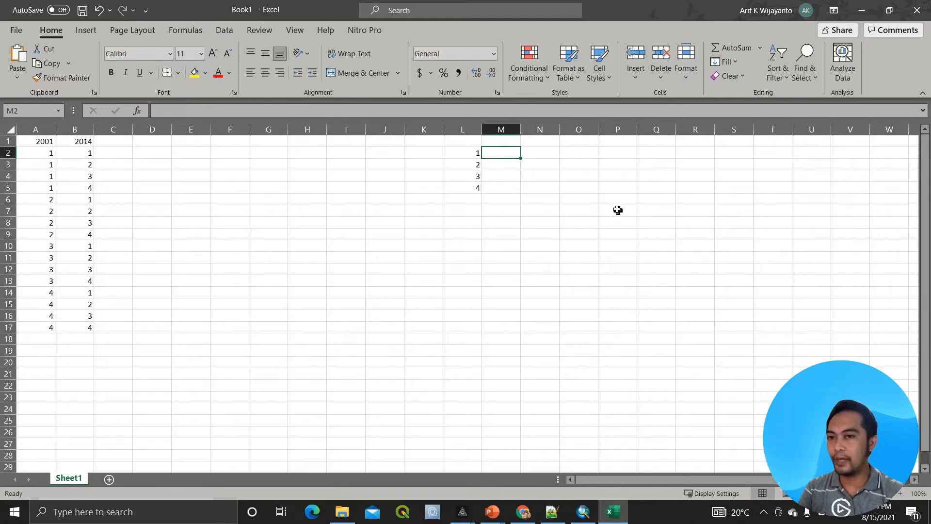
- Switch to ArcMap and open the attribute table of 2014_recode.img to check which class name belongs to each value
click(585, 515)
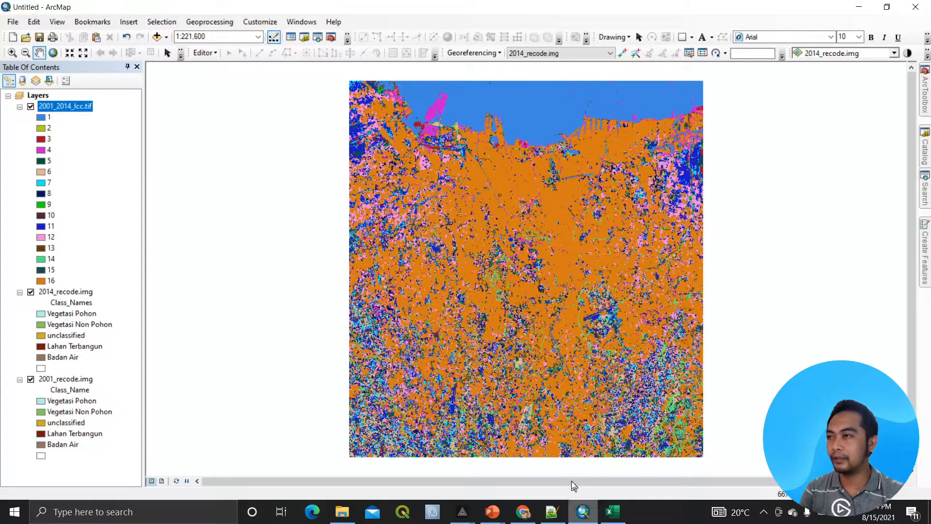
click(75, 293)
right_click(76, 293)
click(122, 330)
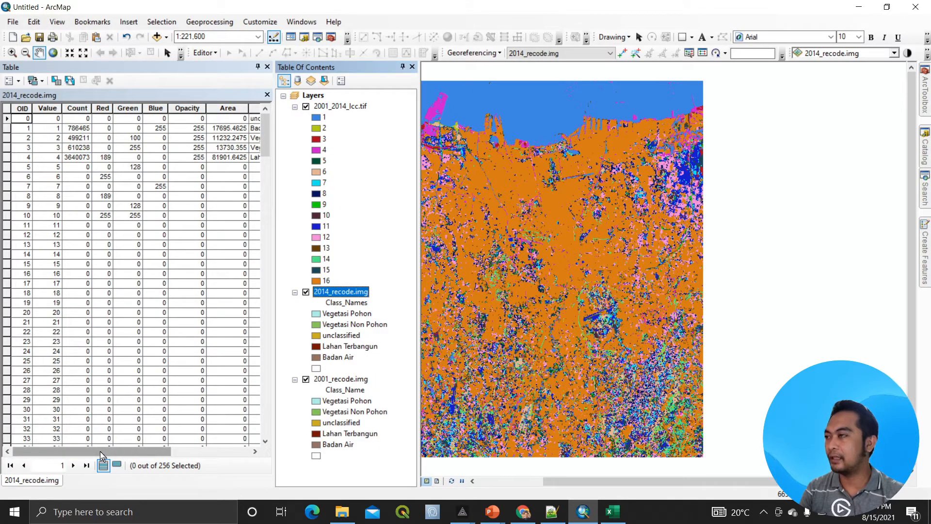
mouse_move(100, 451)
mouse_down()
mouse_move(199, 448)
mouse_move(119, 450)
mouse_up()
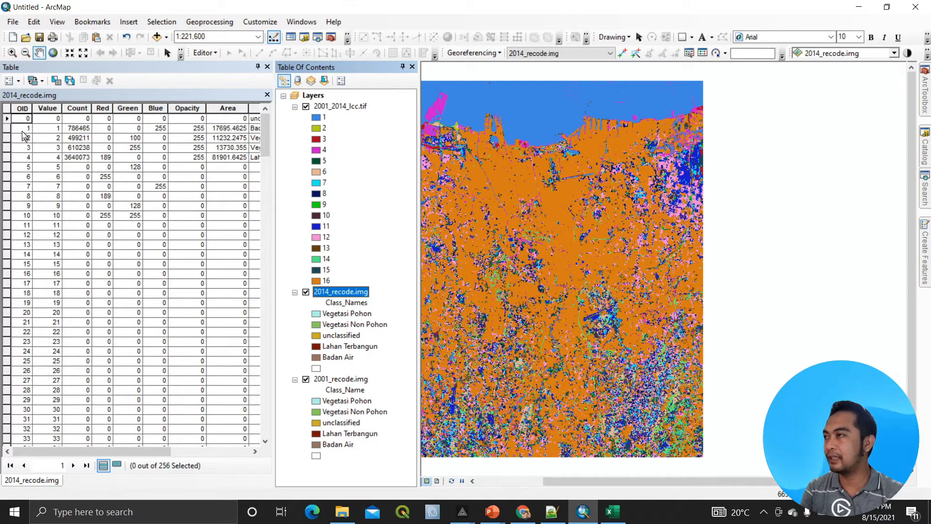
drag(154, 454, 245, 452)
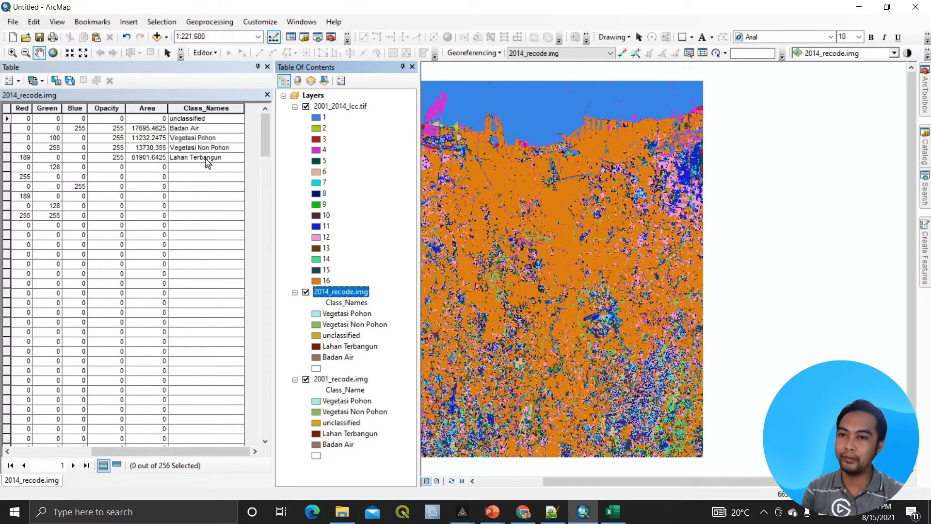
- Back in Excel, enter Badan Air, Vegetasi Pohon, Vegetasi Non Pohon and Lahan Terbangun in M2 to M5 beside their codes
key(alt+Tab)
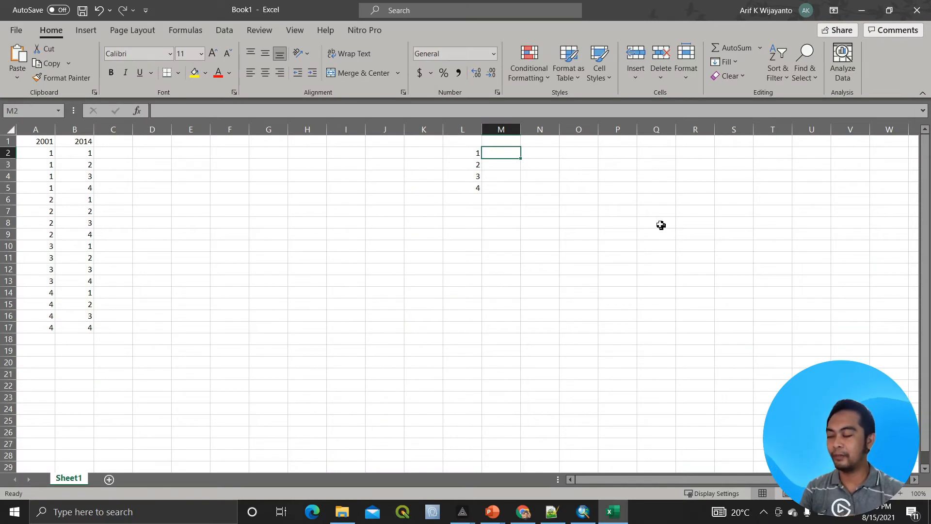
text(Badan)
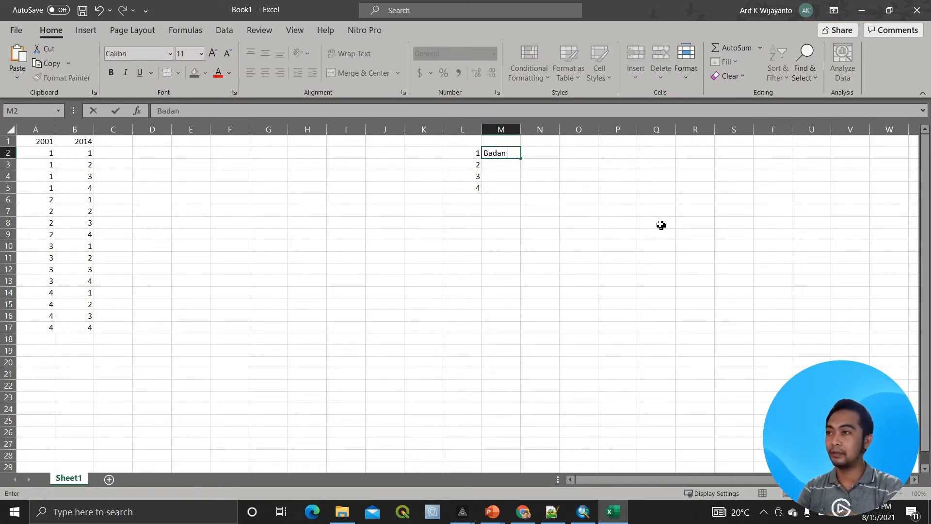
text( Air)
key(Return)
text(Vegetasi )
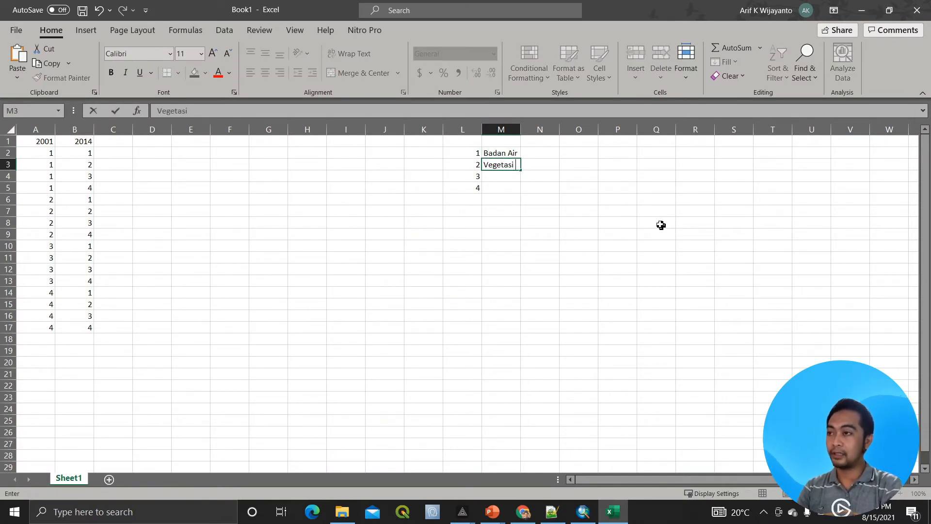
text(Pohon)
key(Return)
text(Ve)
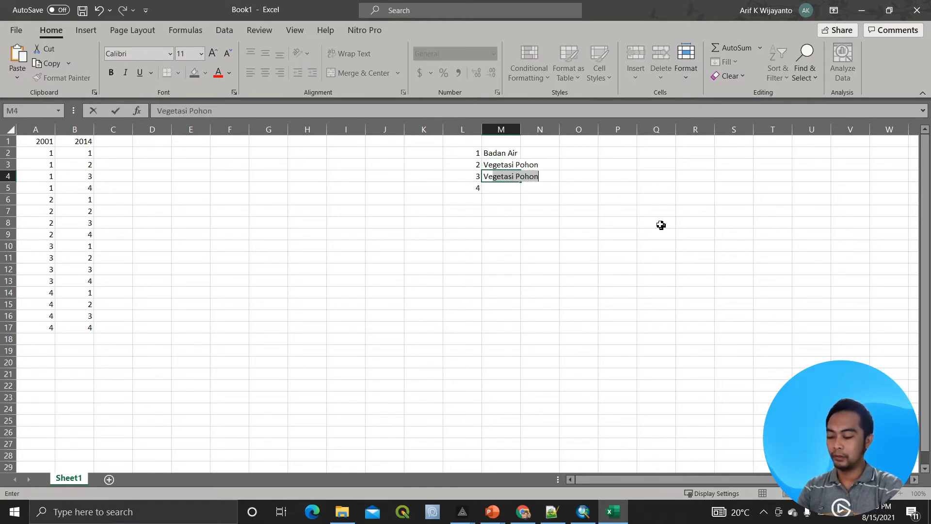
text(getasi Non P)
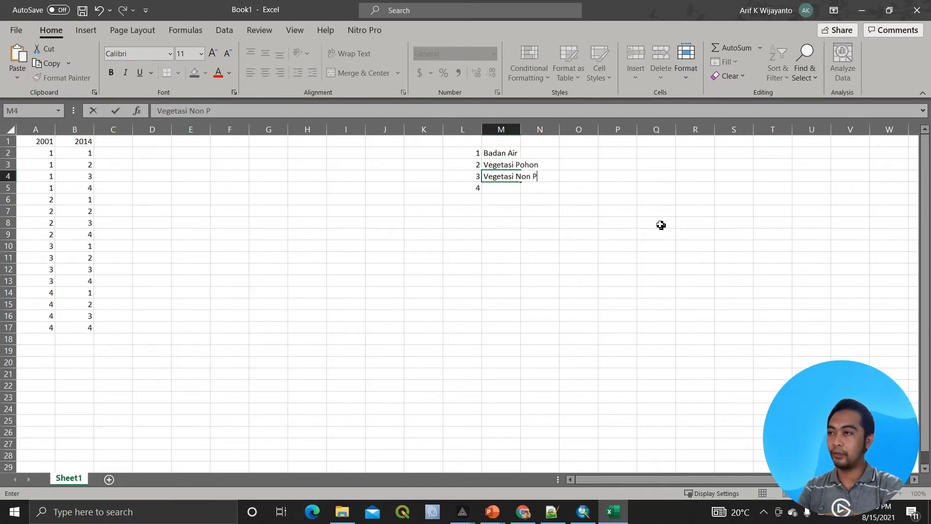
text(ohon)
key(Return)
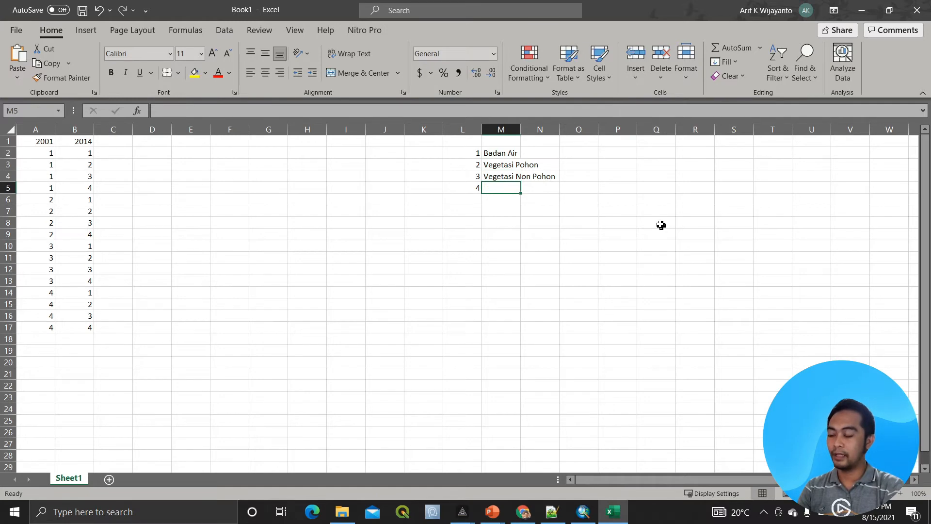
text(Lahan Terbangun)
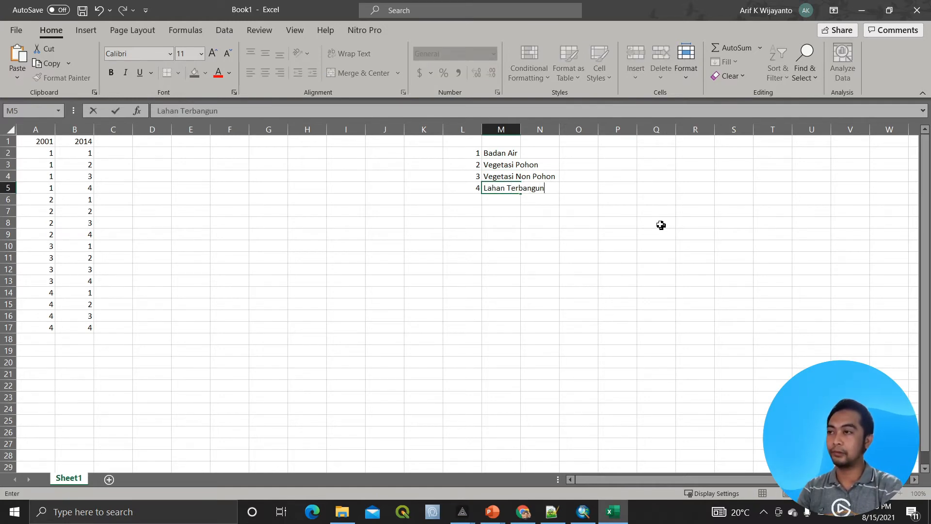
key(Return)
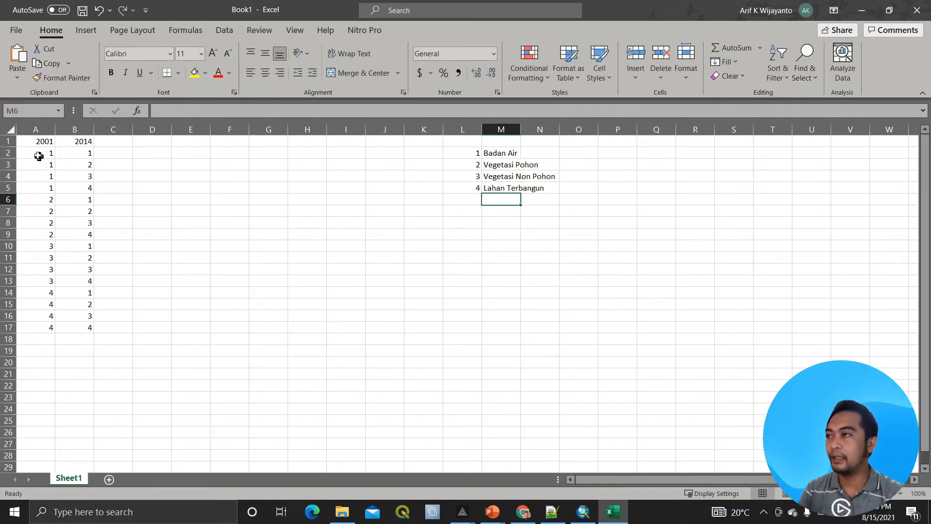
- Add the column headers 2001_label in C1 and 2014_label in D1, and fit both column widths to the text
click(125, 143)
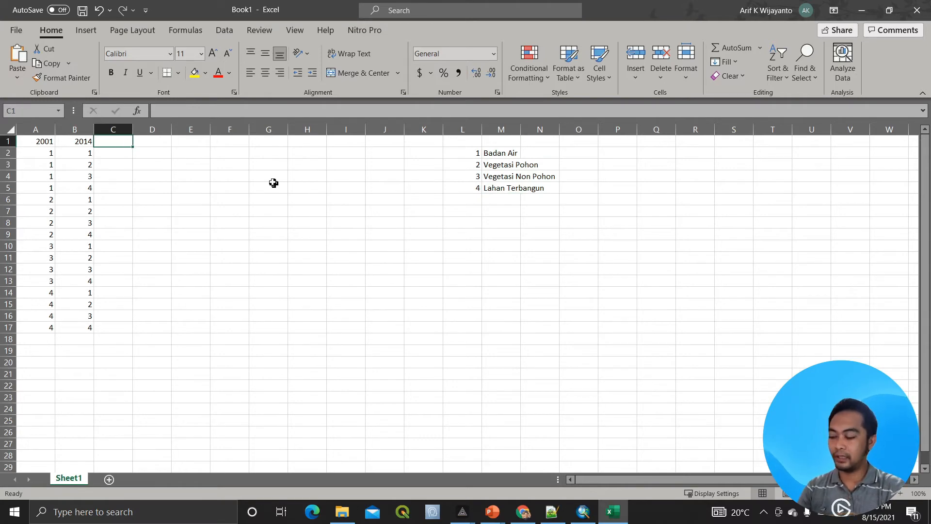
text(2001)
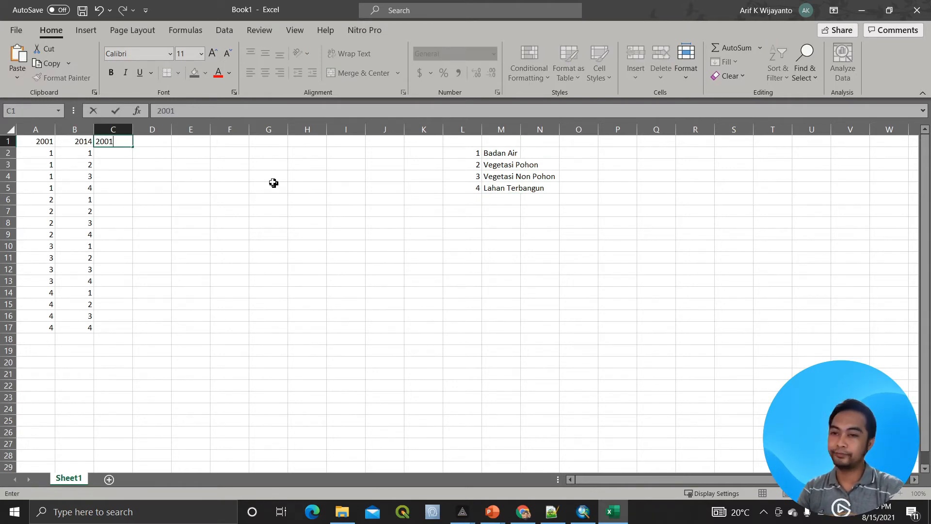
text(_kelas)
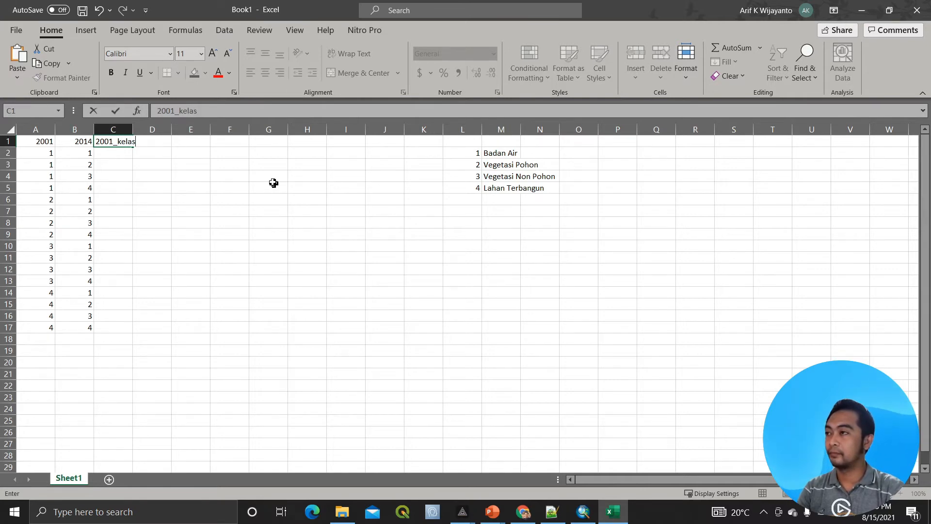
key(BackSpace)
key(BackSpace)
key(BackSpace)
key(BackSpace)
key(BackSpace)
text(label)
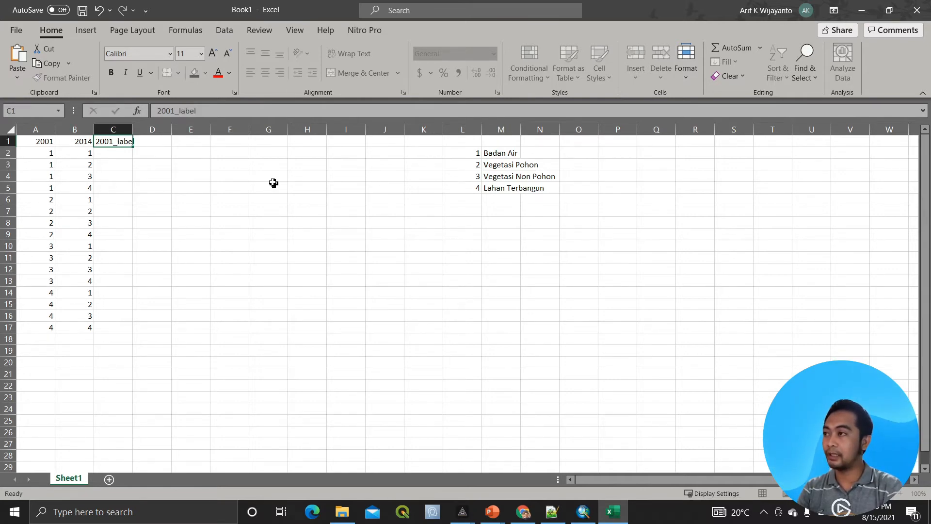
key(Tab)
text(2014_label)
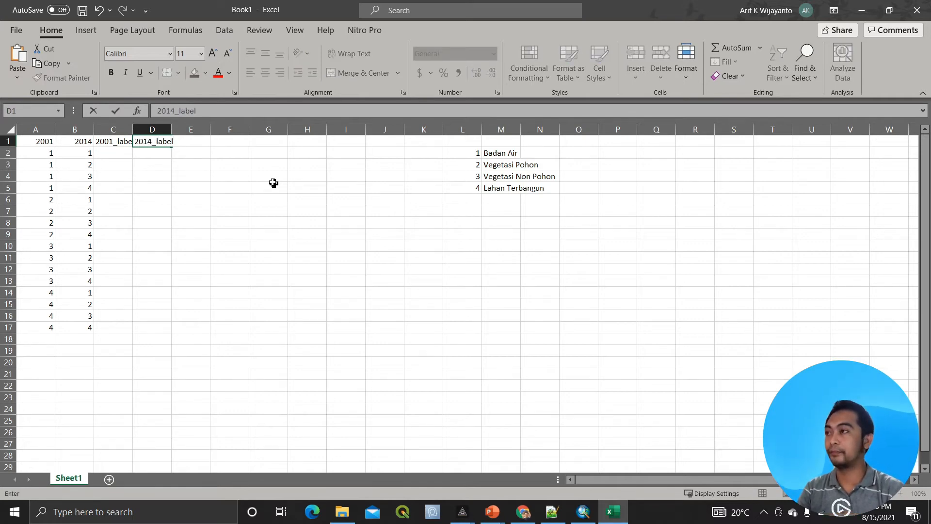
key(Return)
key(Left)
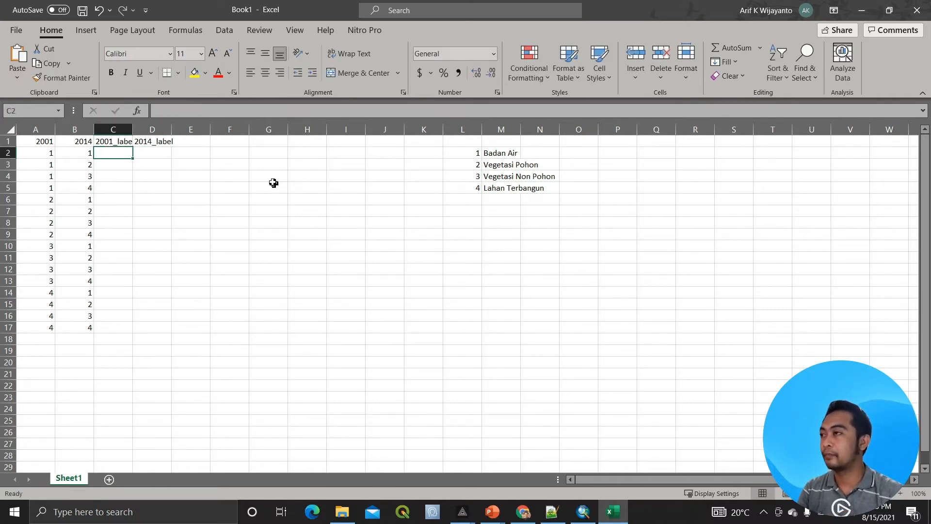
double_click(133, 129)
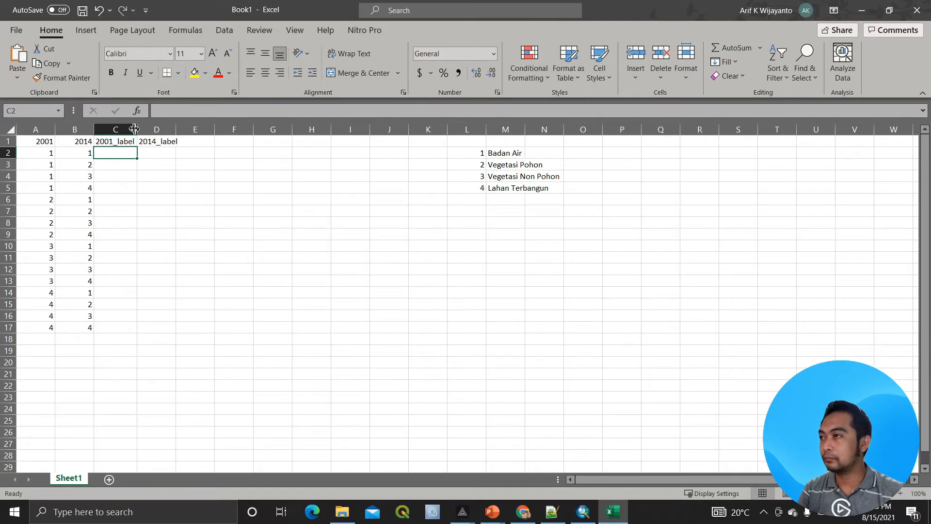
double_click(176, 129)
- Start a VLOOKUP formula in C2 with A2 as the lookup value and the row-locked range L$2:M$5 as the table
text(=v)
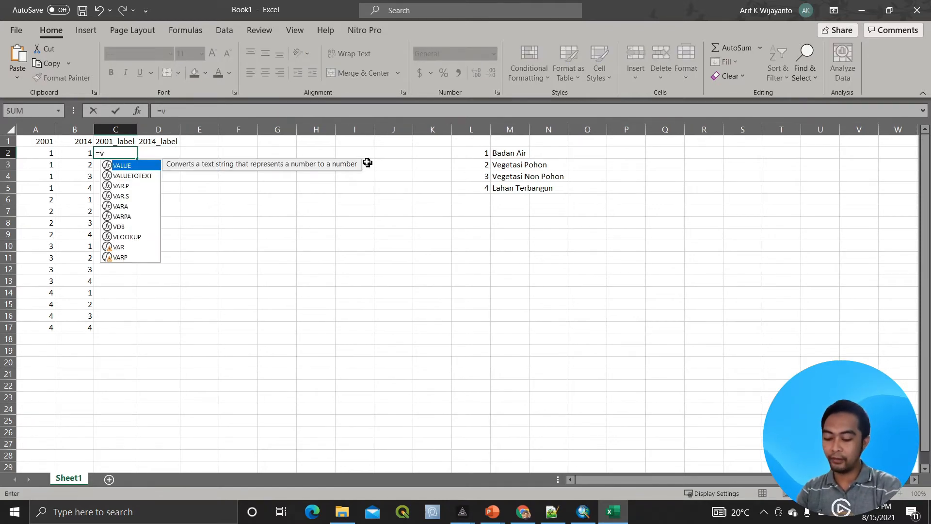
text(lookup()
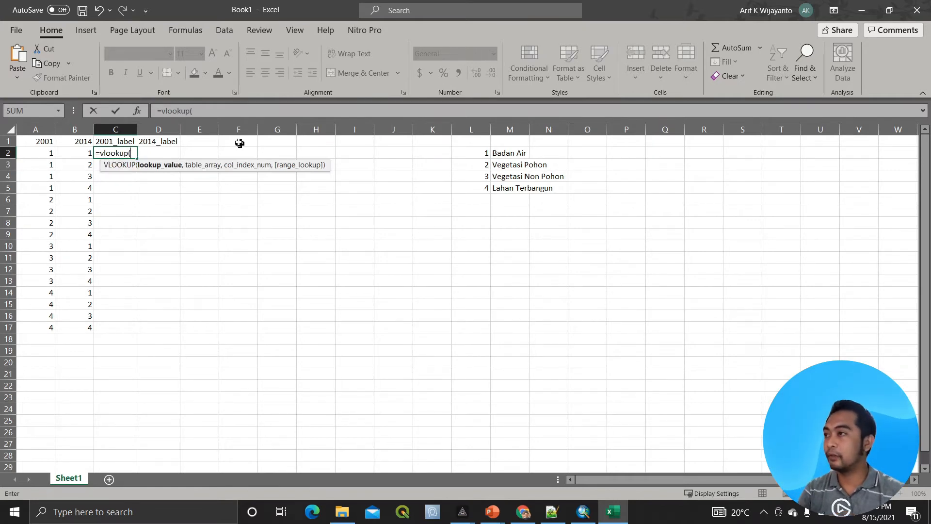
click(47, 154)
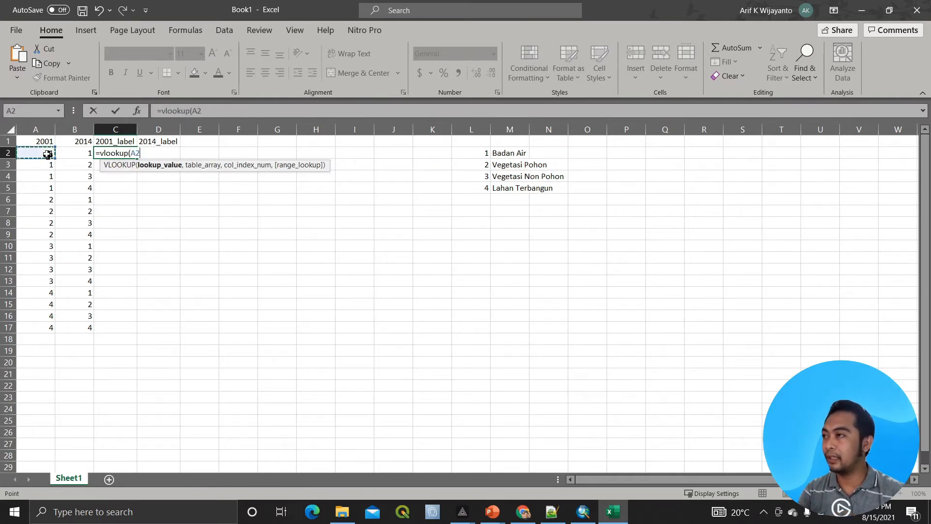
text(,)
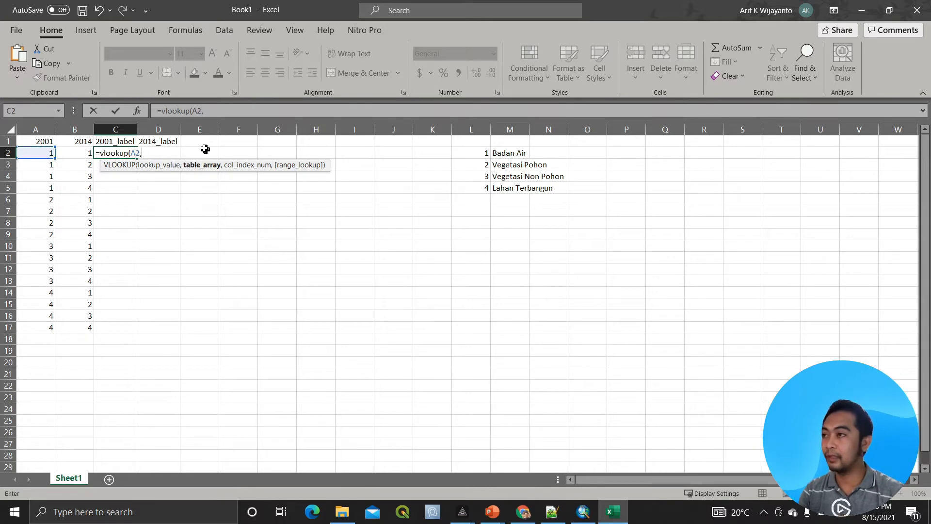
drag(485, 154, 501, 187)
click(210, 111)
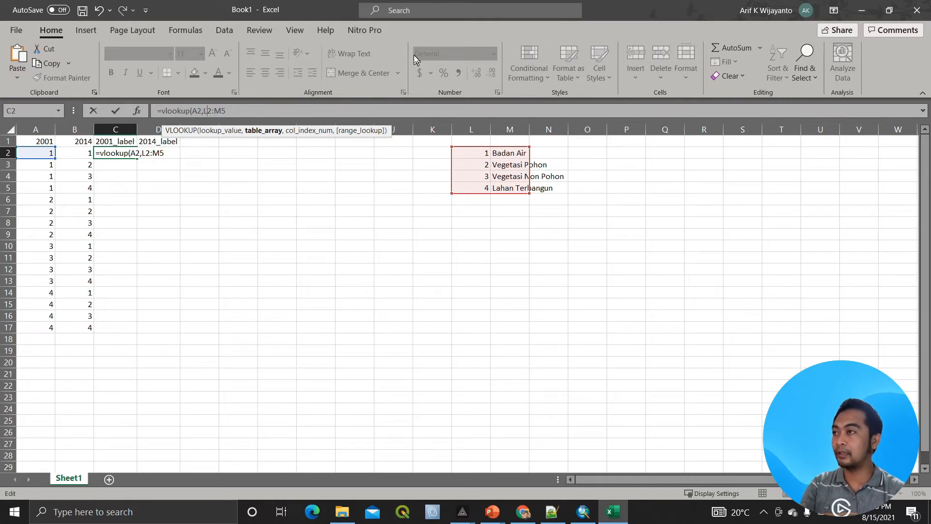
text($2:M)
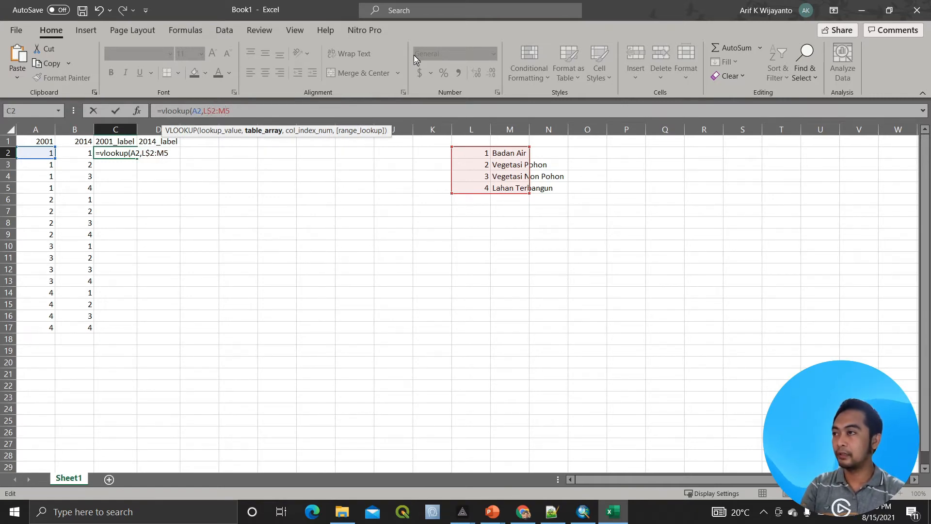
text($)
key(Return)
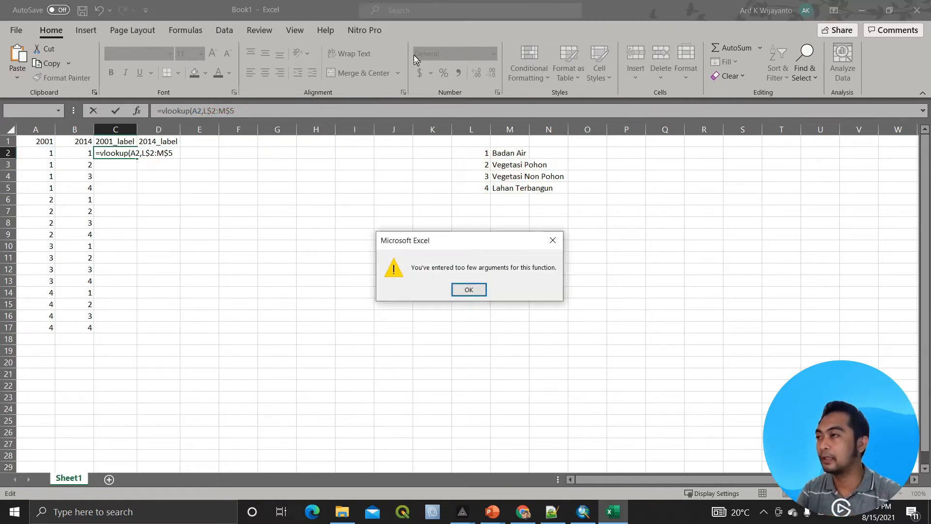
click(456, 286)
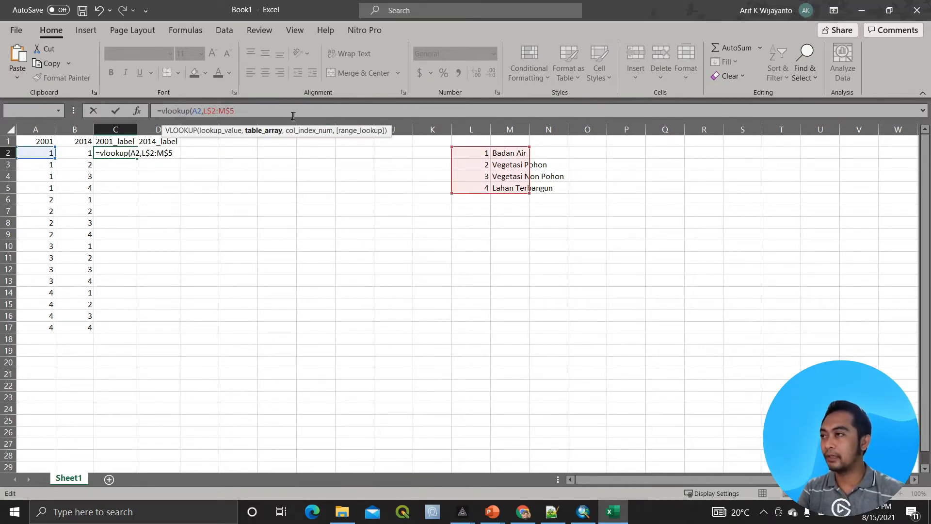
- Complete the VLOOKUP formula in C2 with column index 2 and FALSE for an exact match
text(,)
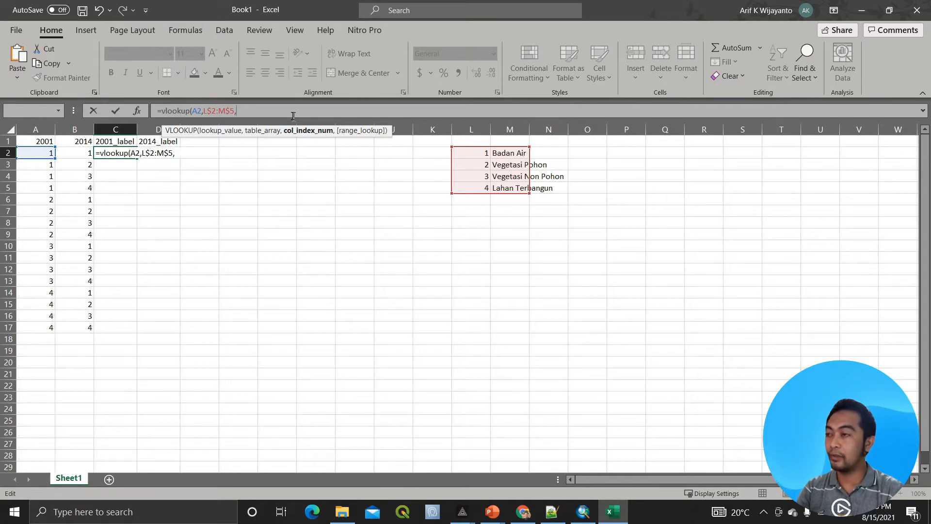
text(2,)
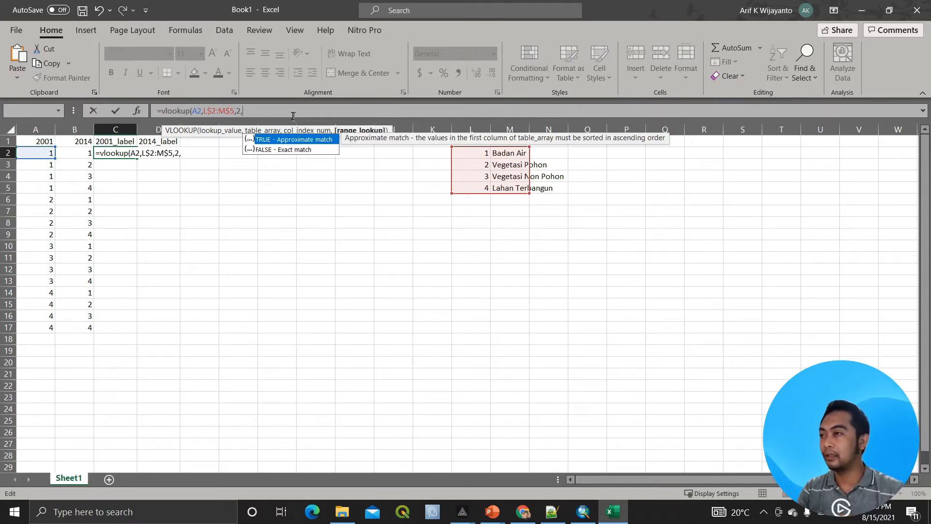
text(f)
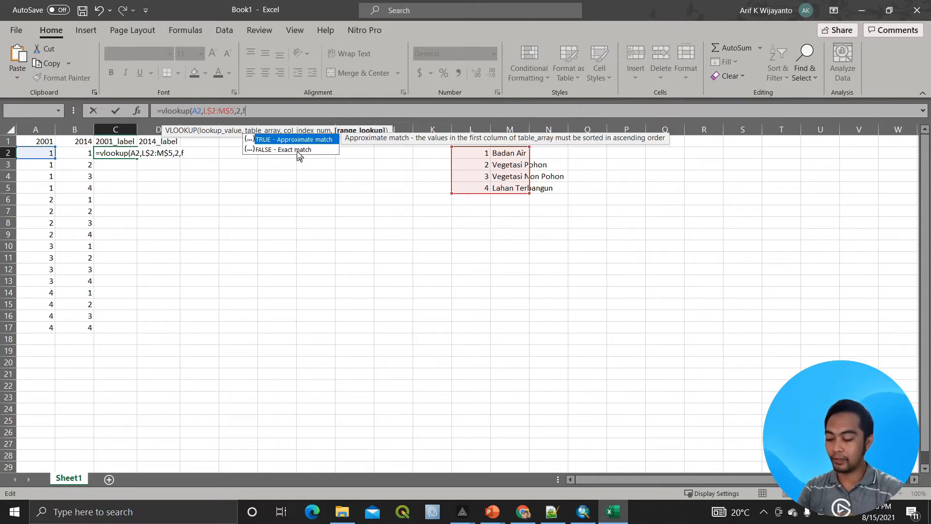
text(alse))
key(Return)
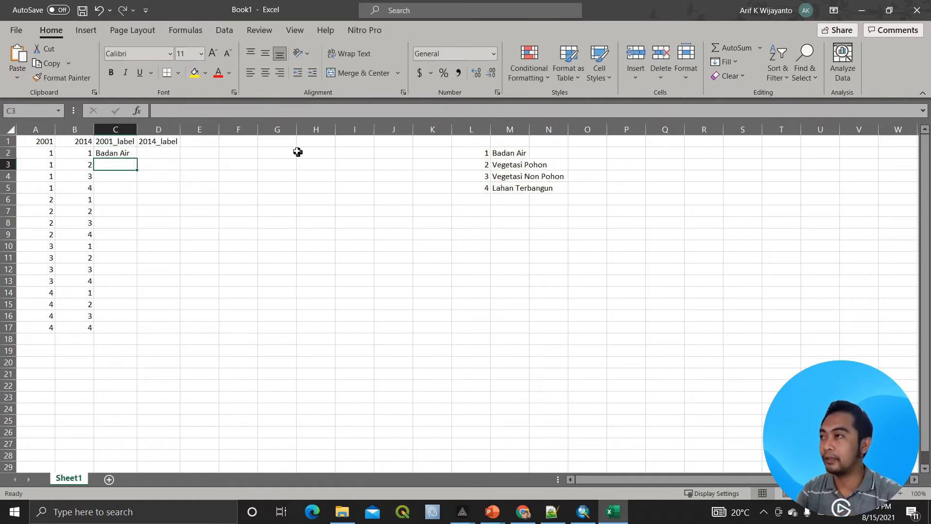
- Fill the C2 lookup formula down to C17 and fit column C's width to the labels
key(Up)
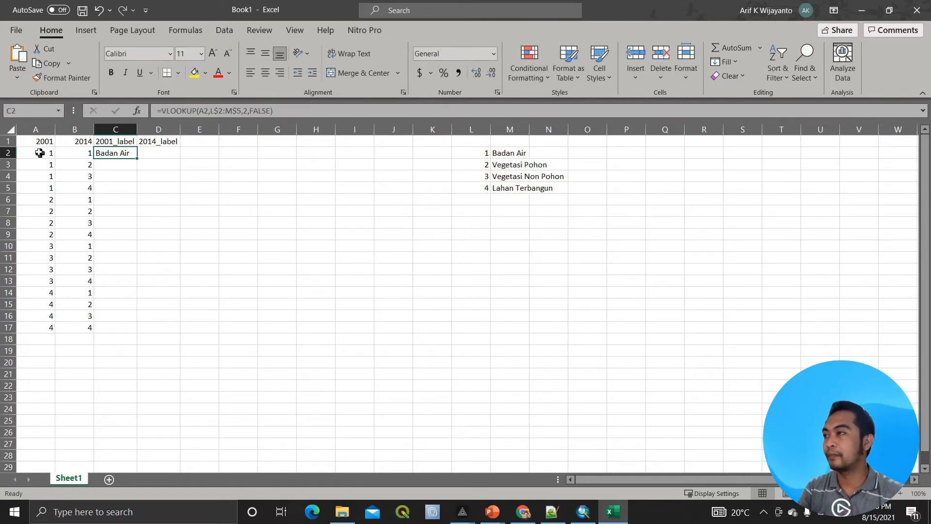
double_click(137, 161)
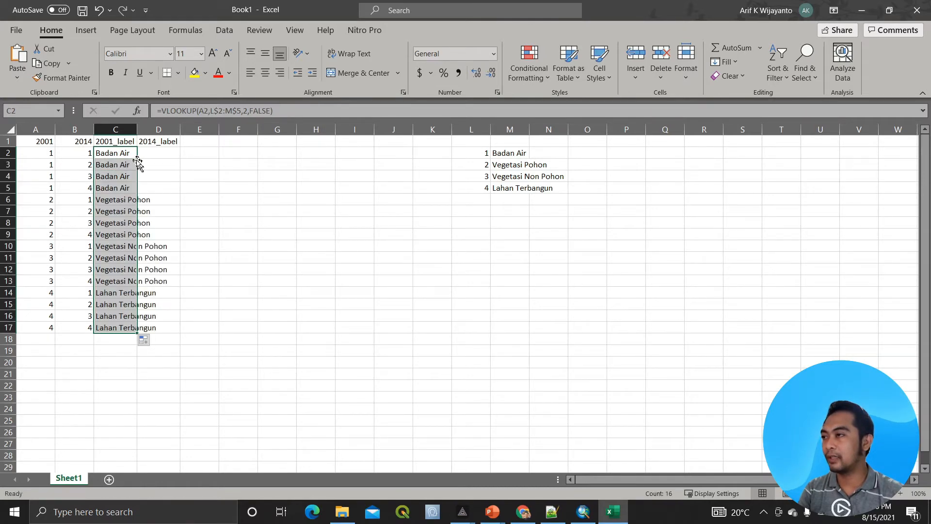
double_click(136, 127)
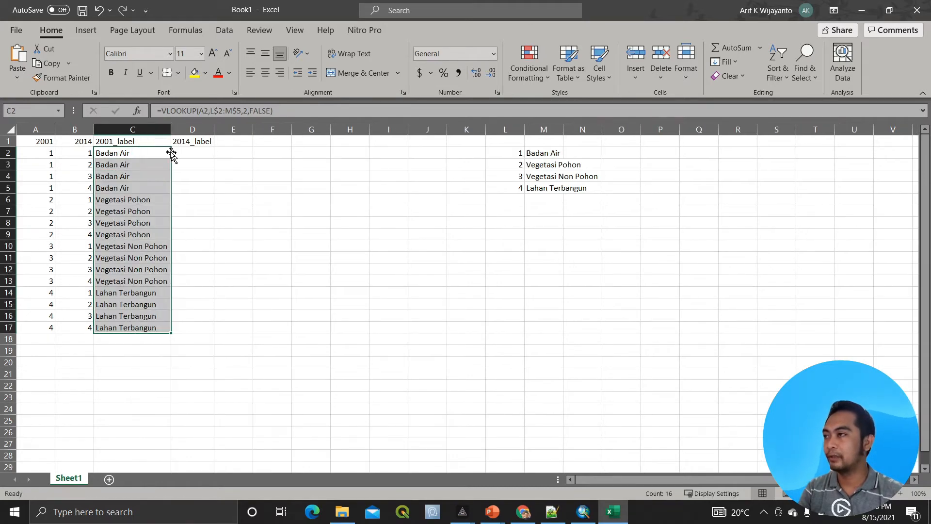
- Copy the lookup formula from C2 into D2 under the 2014_label header
click(153, 153)
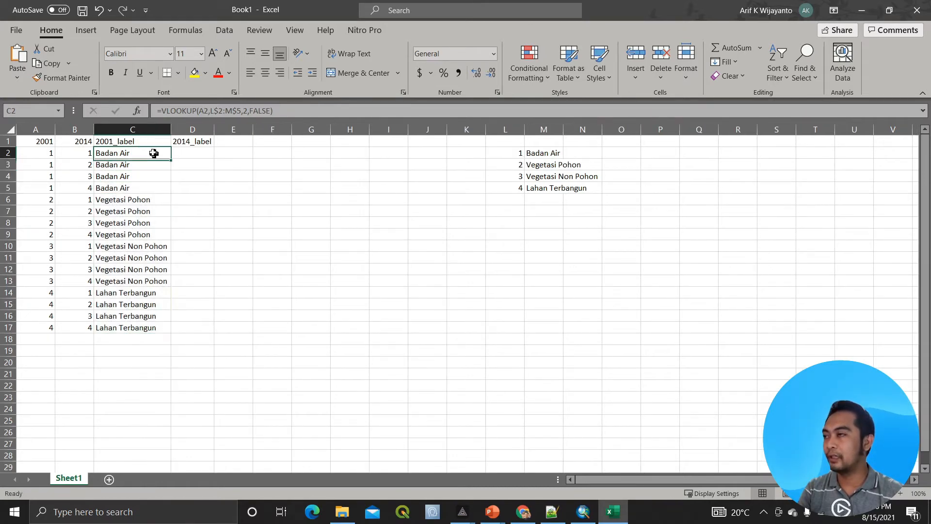
key(ctrl+c)
click(186, 153)
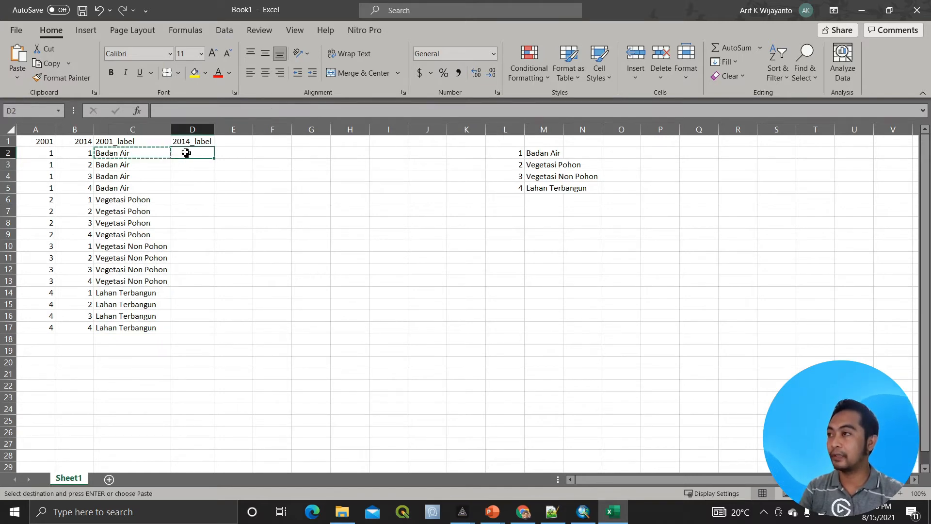
key(ctrl+v)
key(Escape)
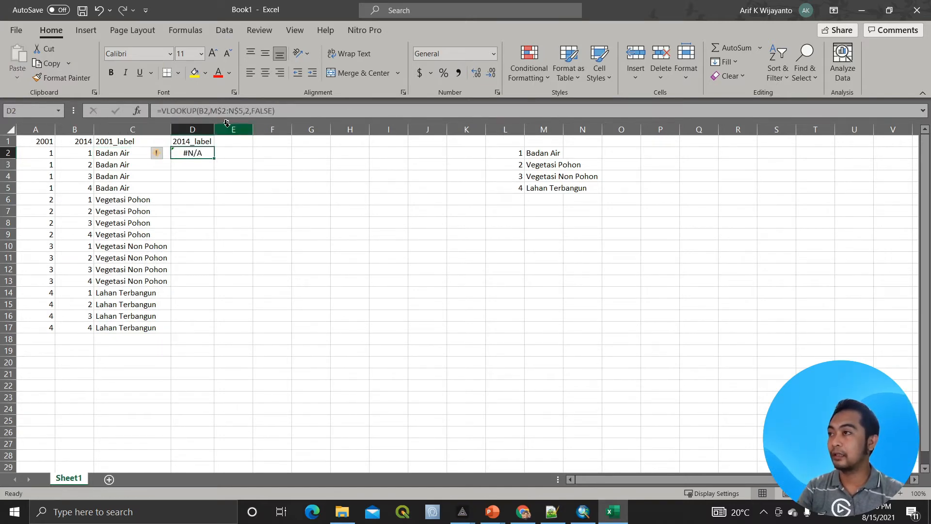
- Correct the table range in D2's lookup formula to L$2:M$5
click(215, 111)
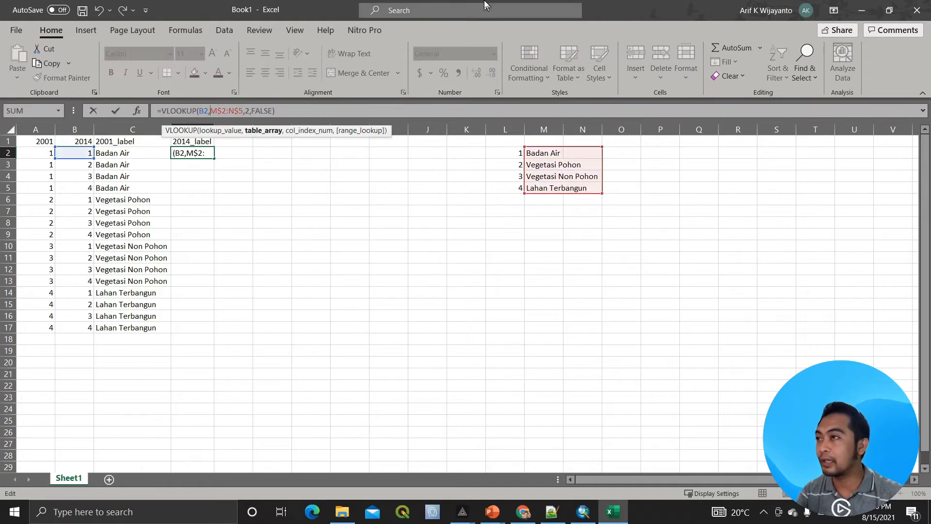
key(Delete)
text(L)
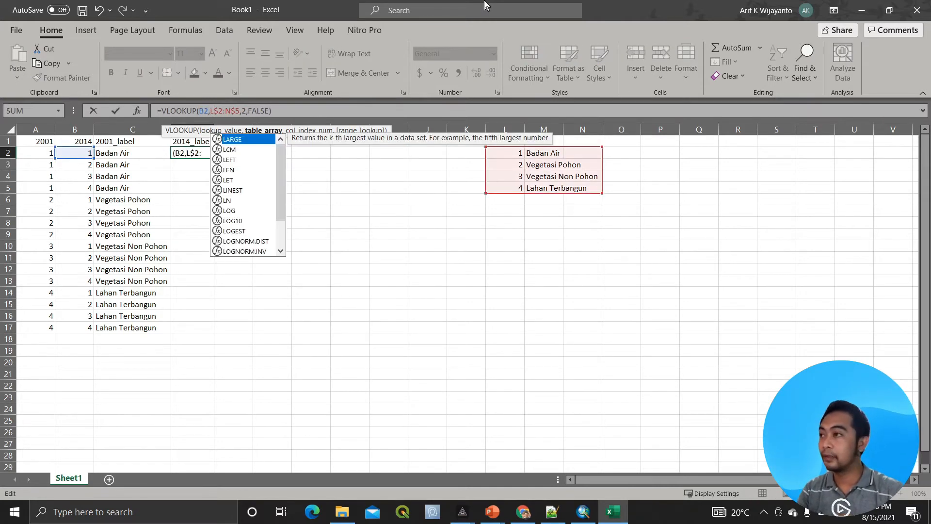
key(Right)
key(Right)
key(Right)
key(Right)
key(BackSpace)
text(M)
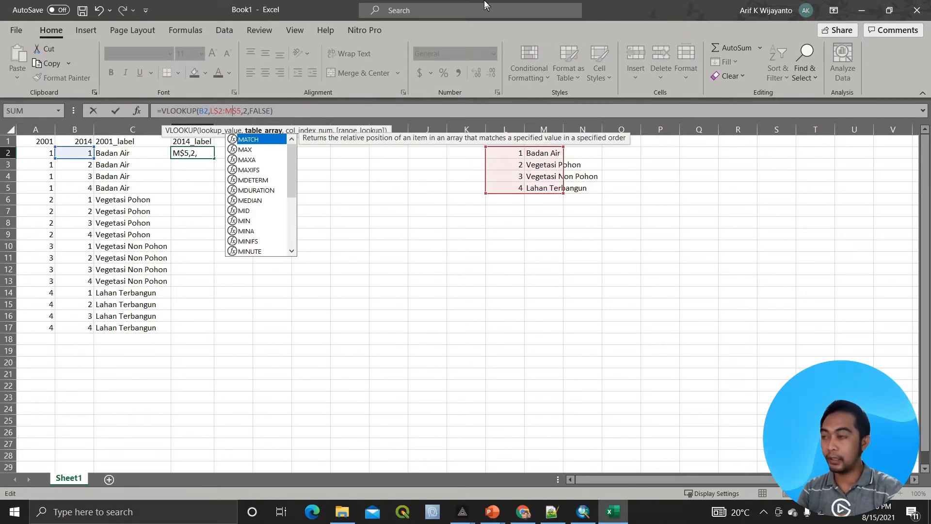
key(Return)
- Fill the D2 lookup formula down to D17 and fit column D's width to the labels
key(Up)
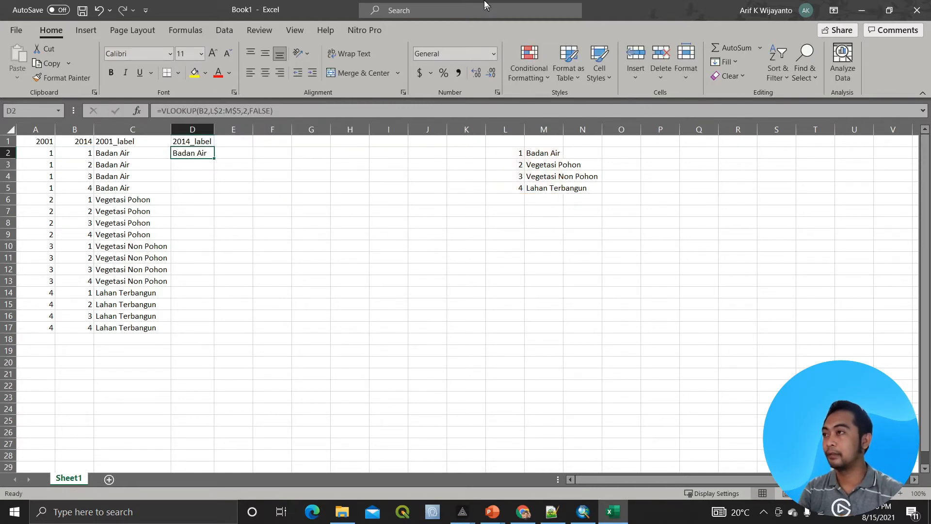
double_click(214, 159)
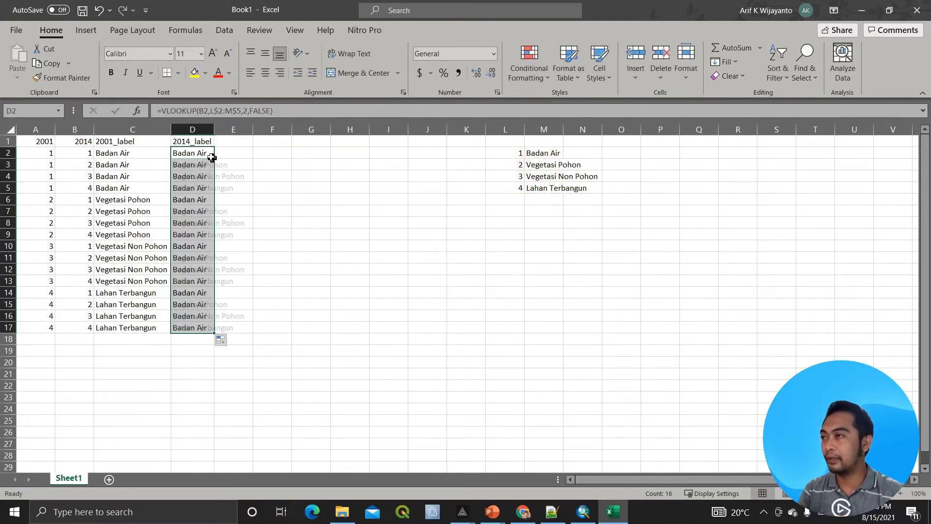
double_click(215, 130)
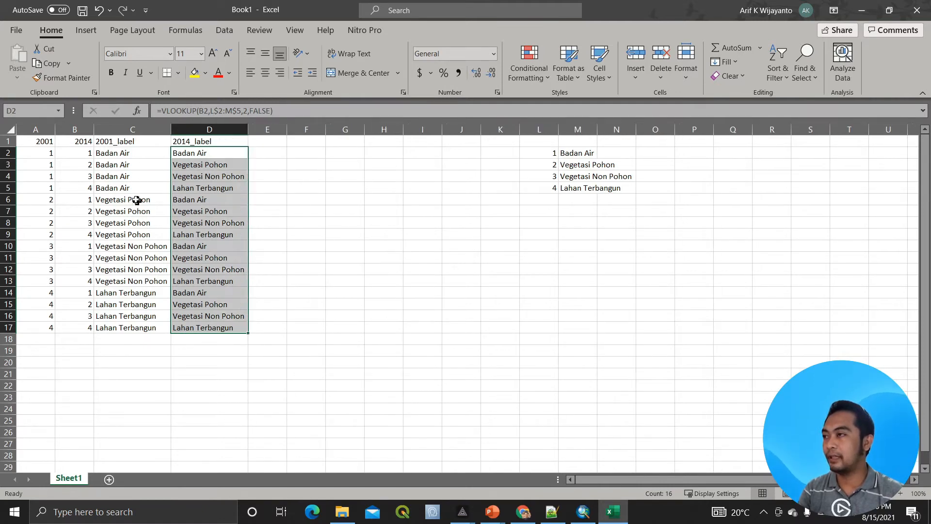
click(137, 247)
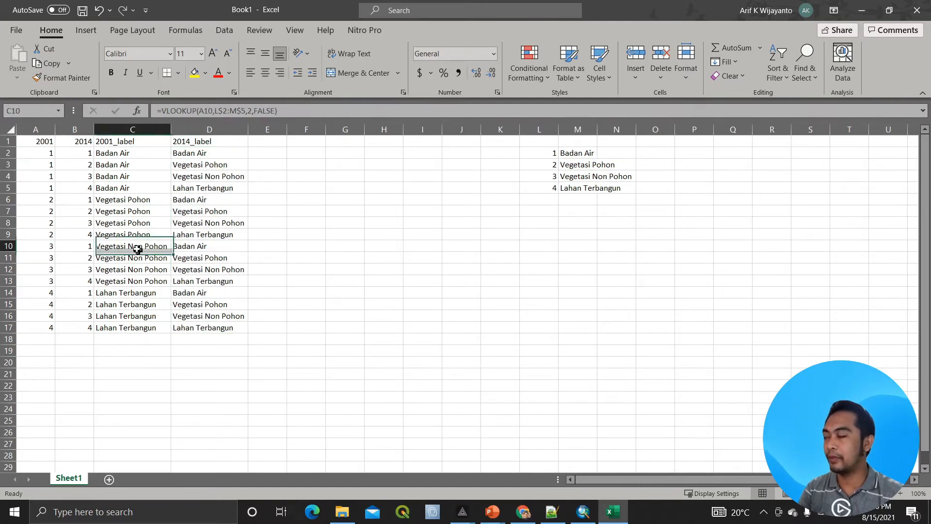
click(113, 199)
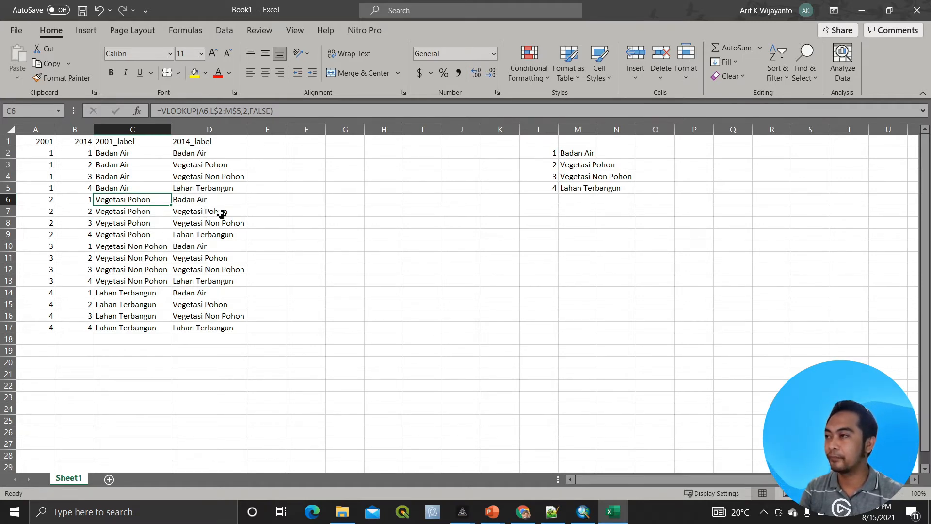
- Add the column header label in E1 beside 2014_label
click(281, 144)
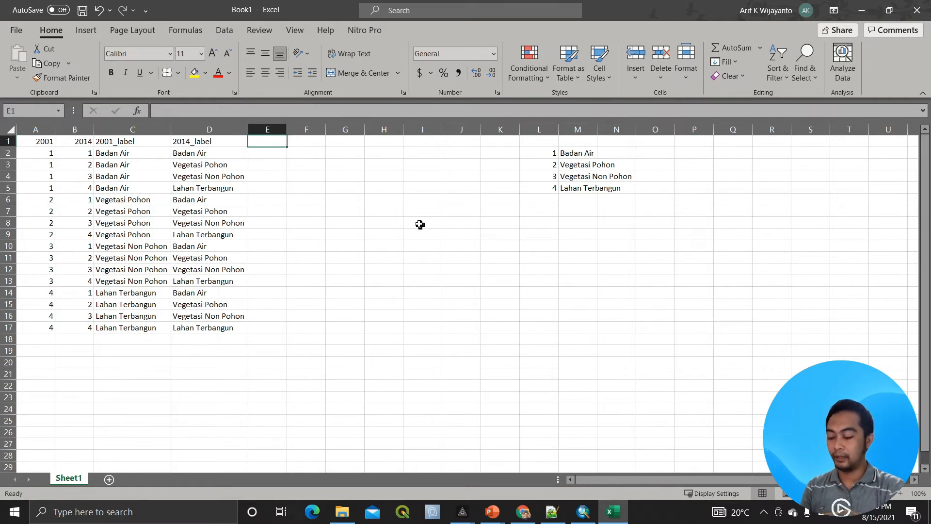
text(20)
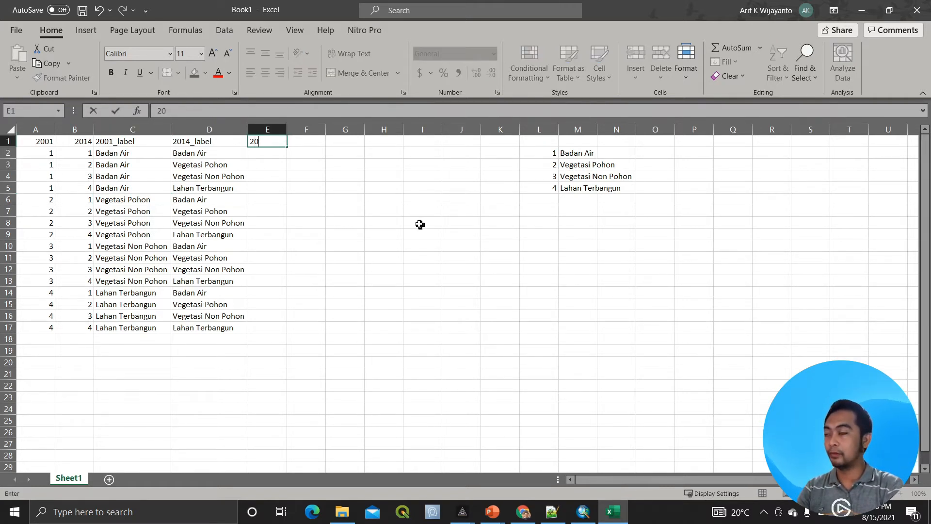
key(BackSpace)
key(BackSpace)
text(label)
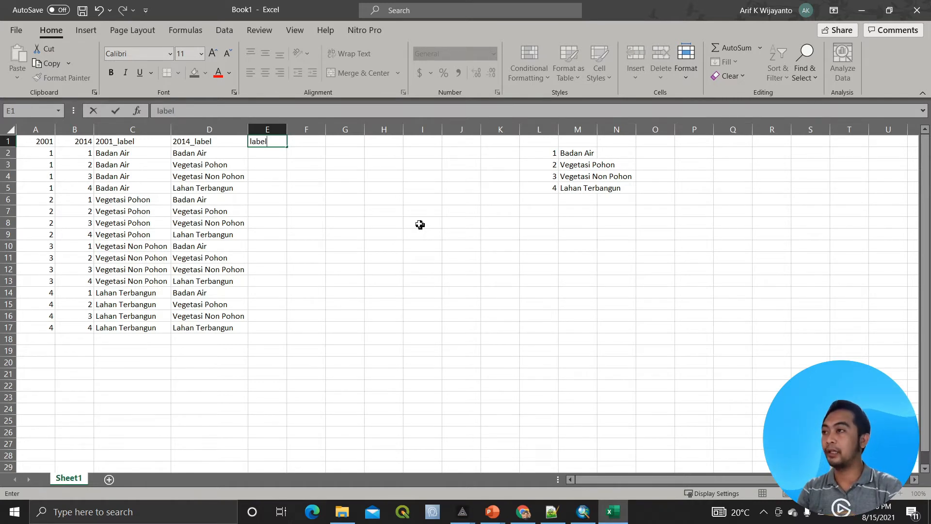
key(Return)
- Enter the formula =CONCATENATE(C2,"-",D2) in E2 to join the 2001 and 2014 labels with a hyphen
text(=)
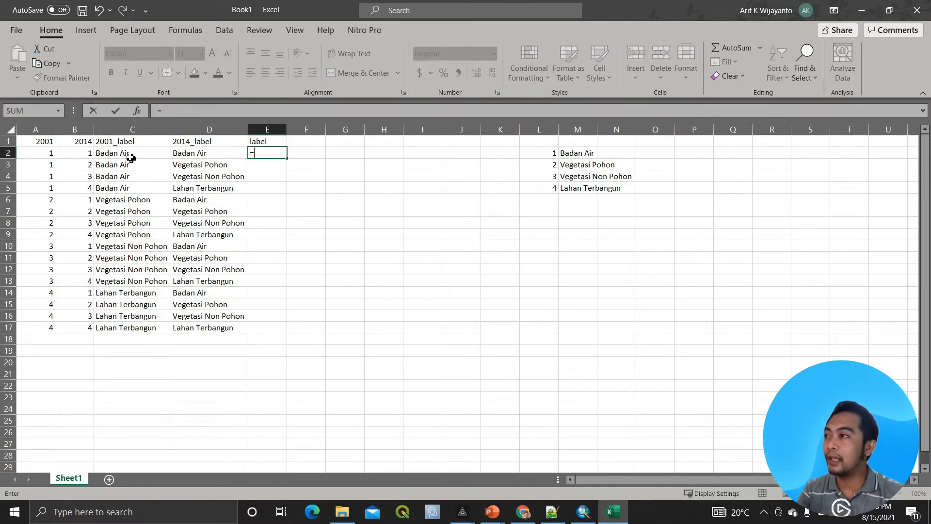
text(c)
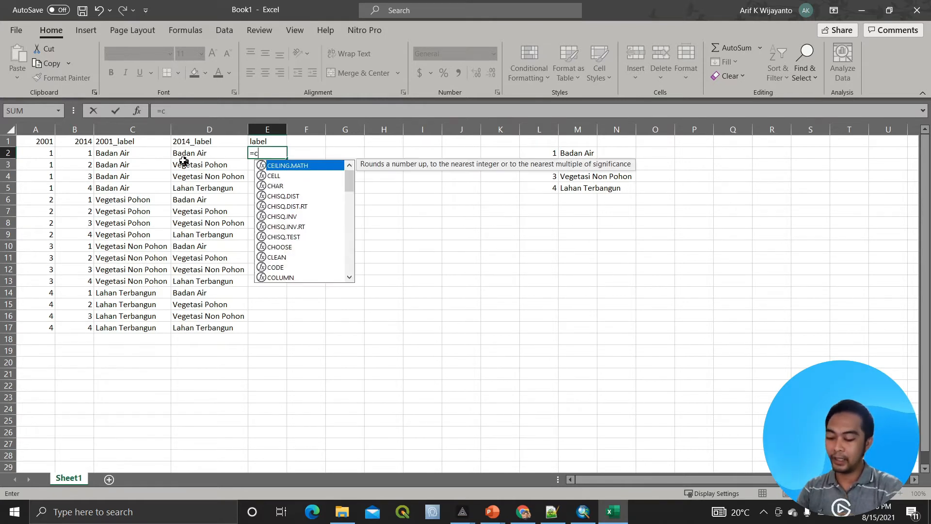
text(o)
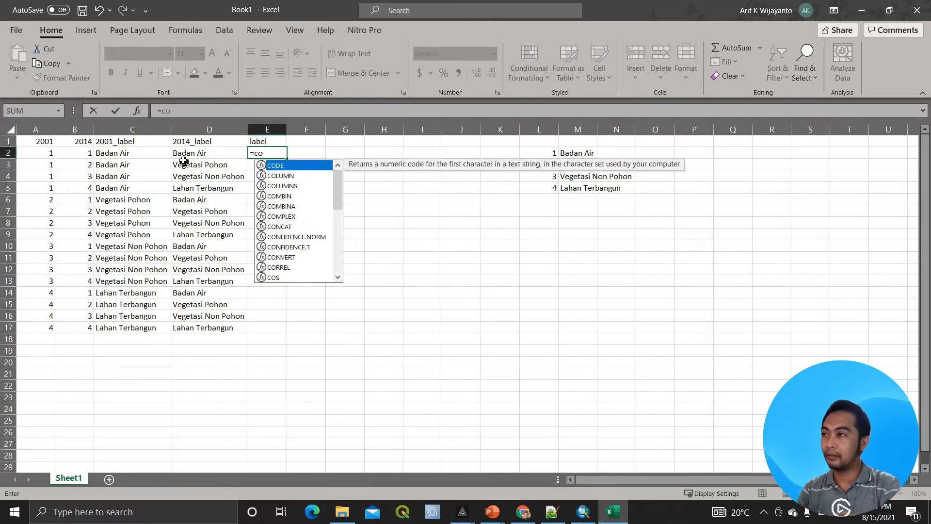
text(ncatenate*)
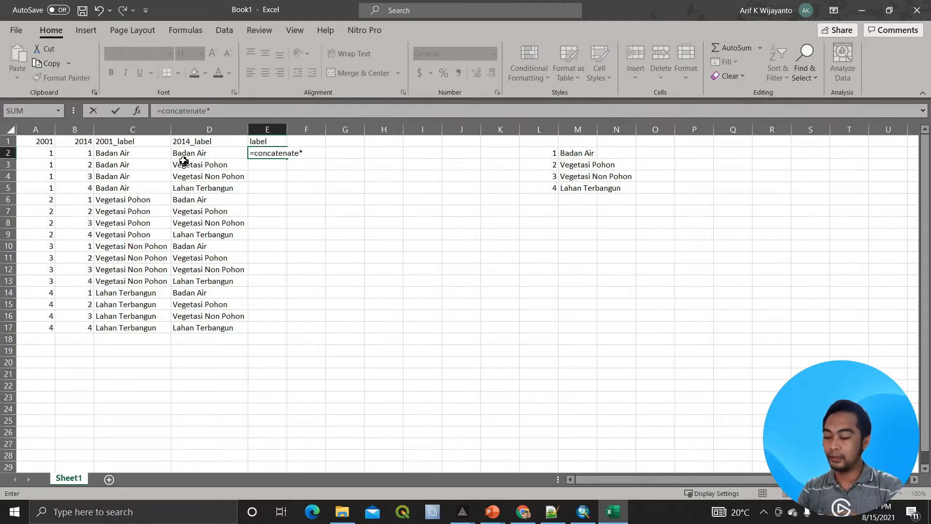
key(BackSpace)
text(()
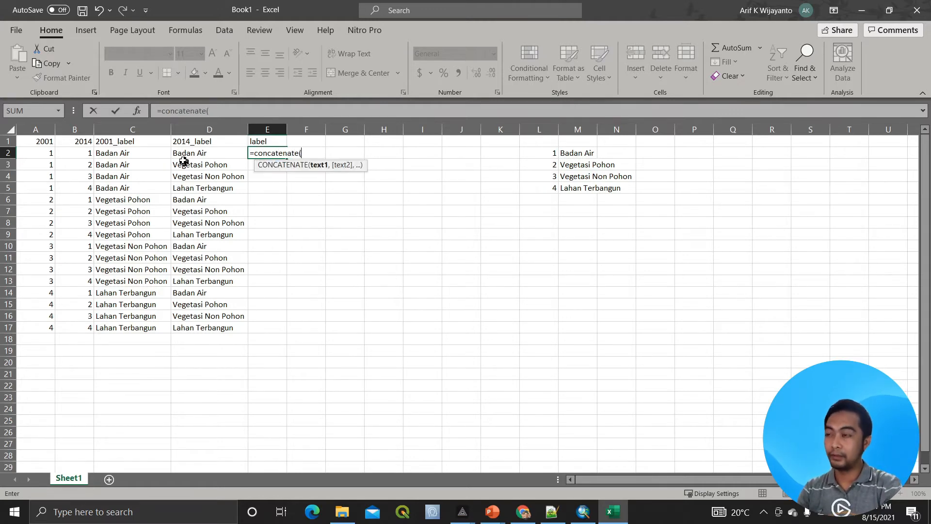
click(147, 156)
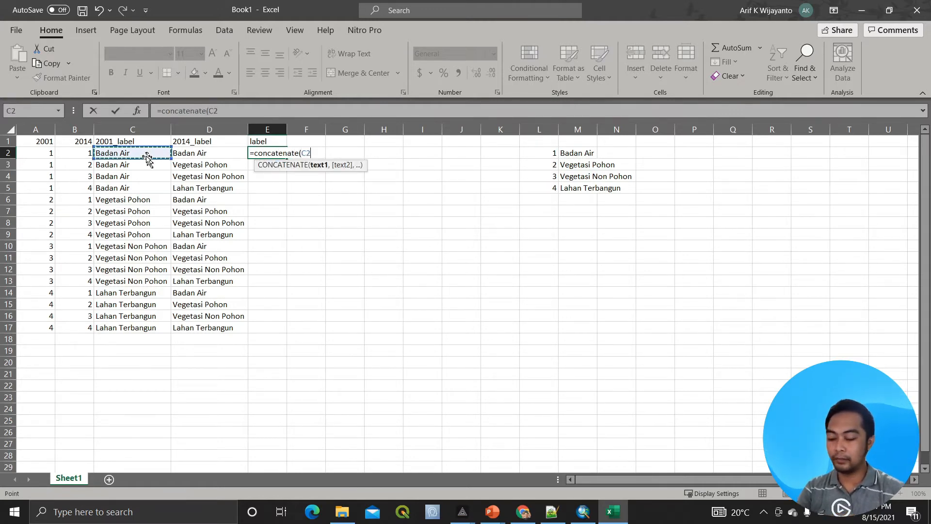
text(,"-)
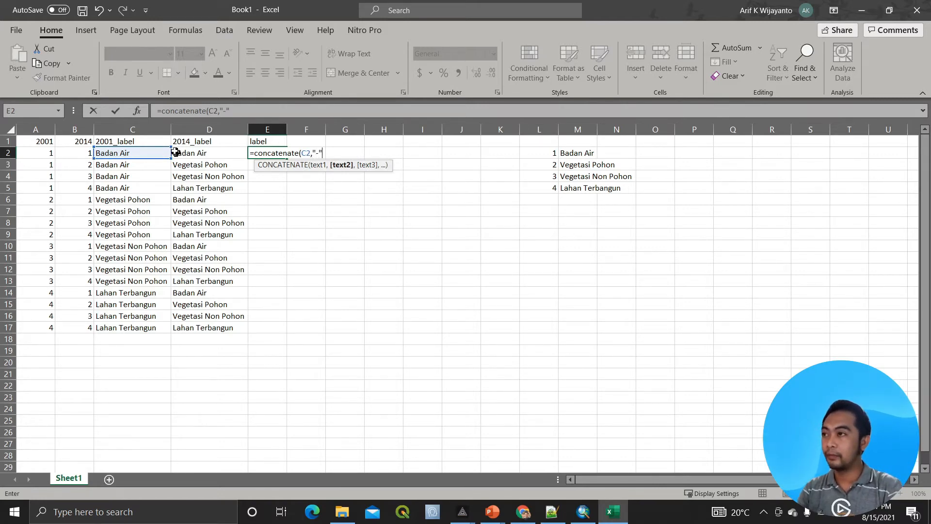
text(",)
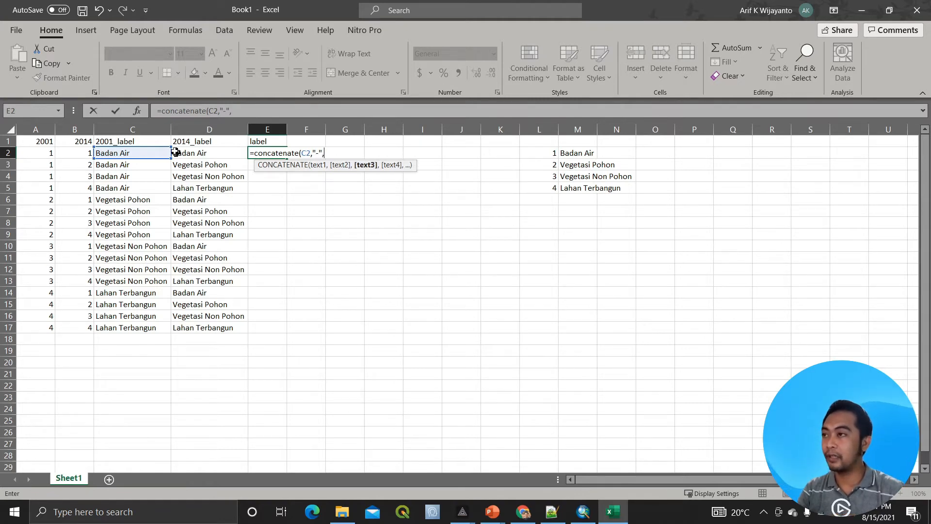
click(200, 152)
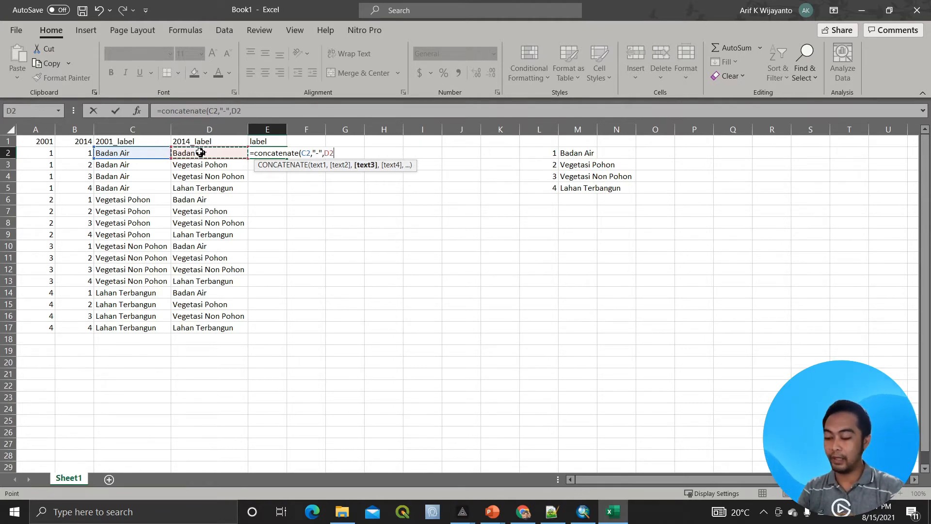
text())
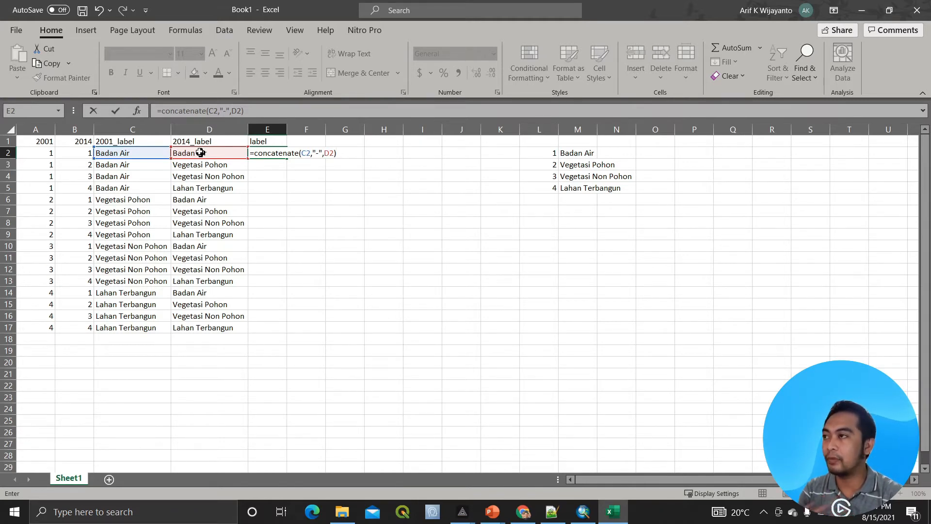
key(Return)
- Fill the E2 concatenation formula down to E17 and fit column E's width to the combined labels
key(Up)
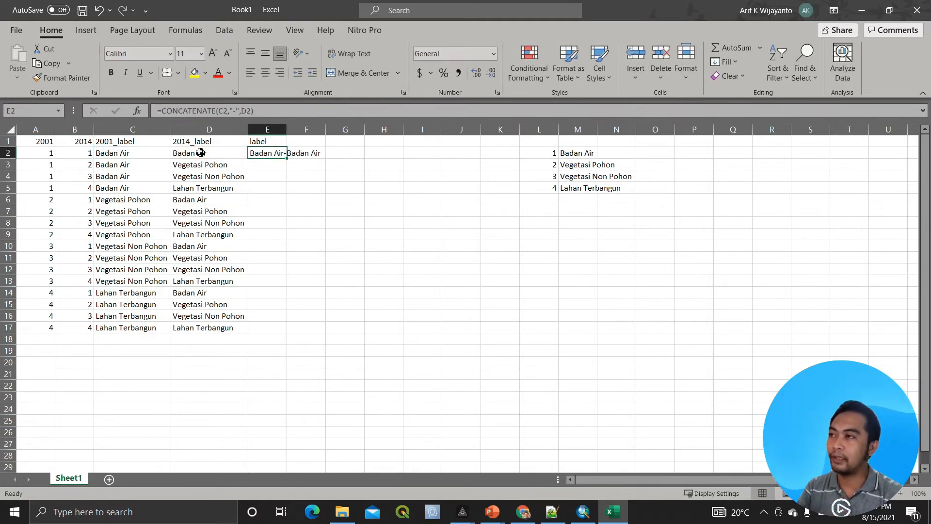
double_click(289, 160)
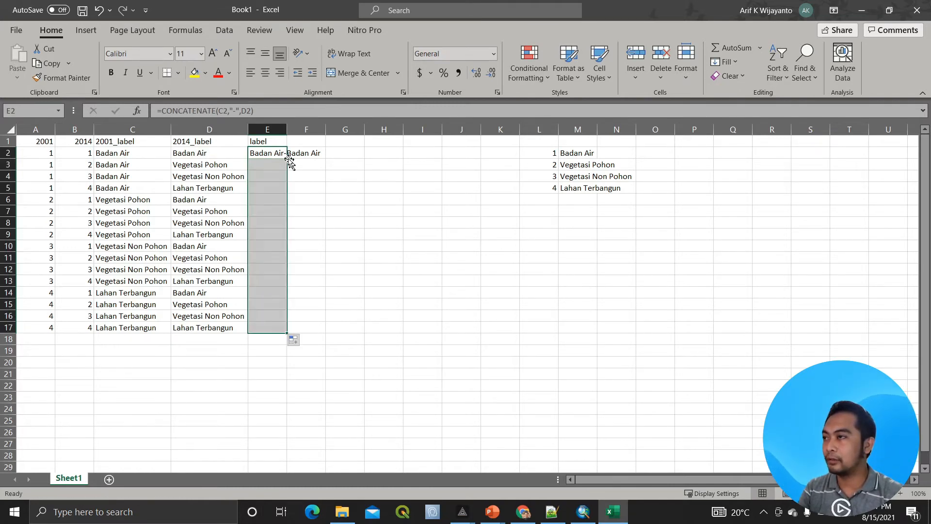
double_click(287, 128)
click(485, 241)
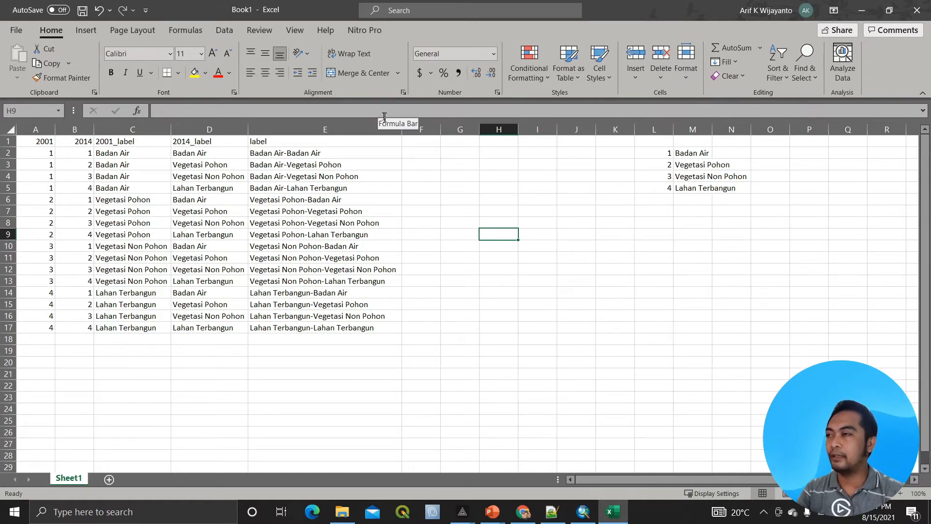
- Check the change raster's class values in ArcMap and add the column header LCC in F1 of the Excel sheet
key(alt+Tab)
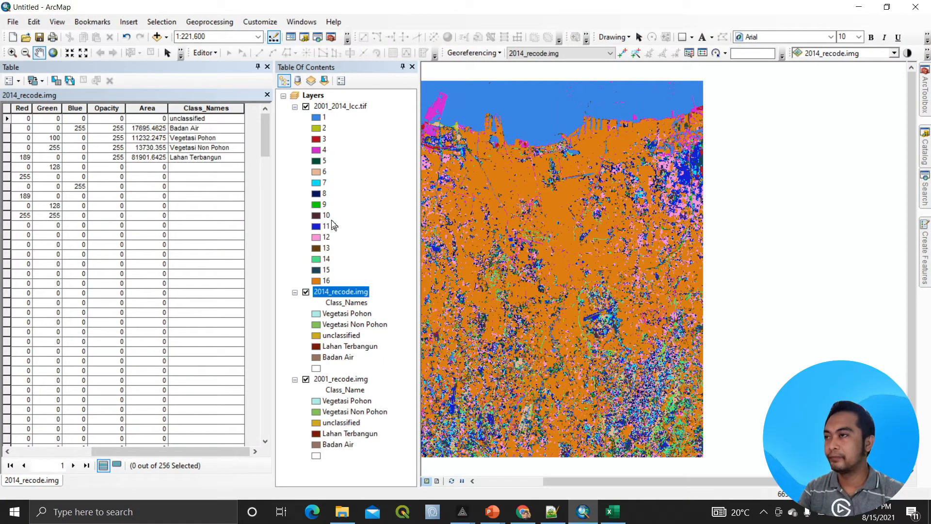
key(alt+Tab)
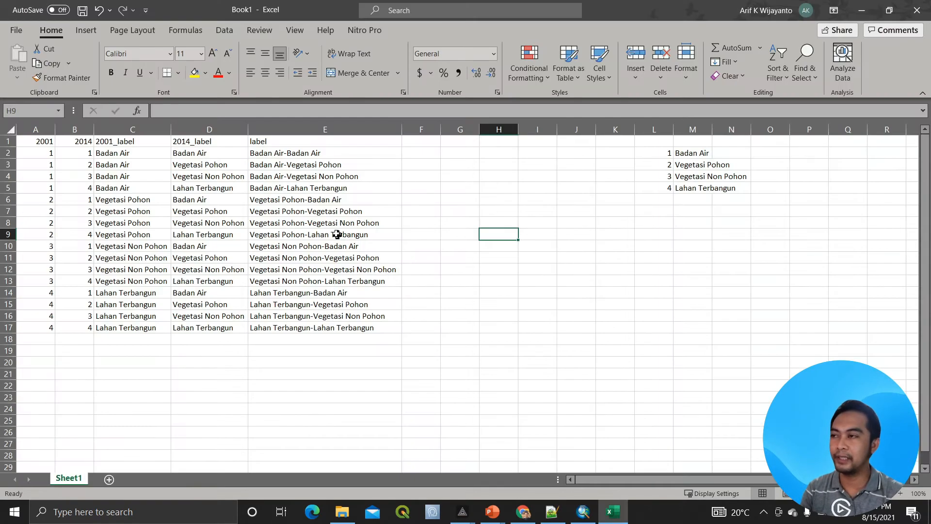
click(429, 143)
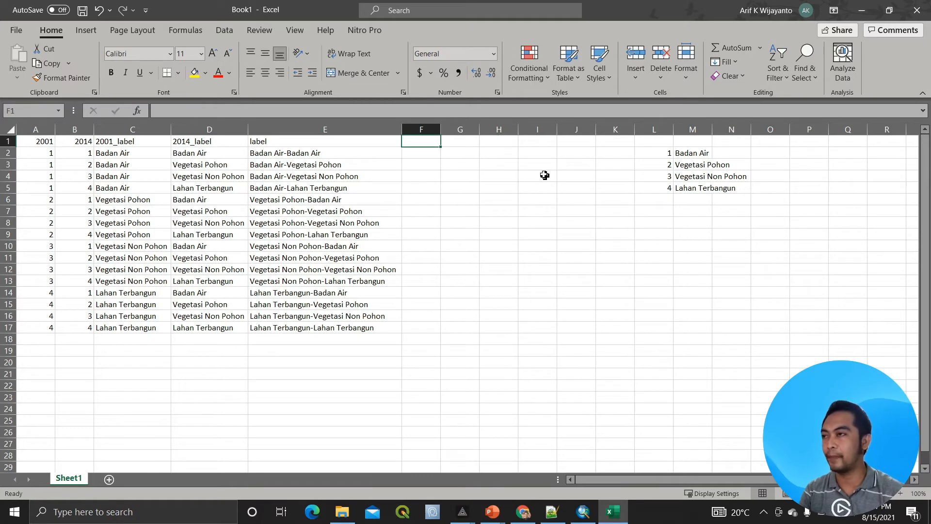
text(LCC)
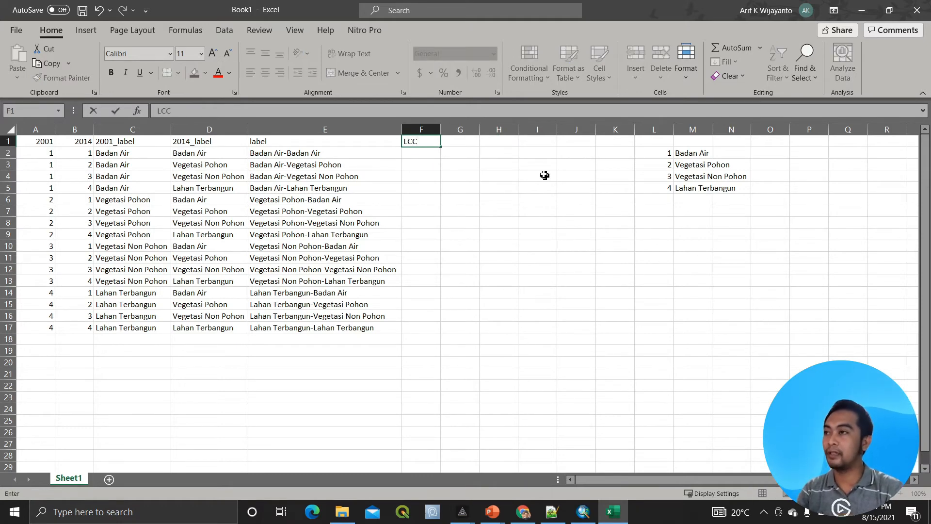
key(Return)
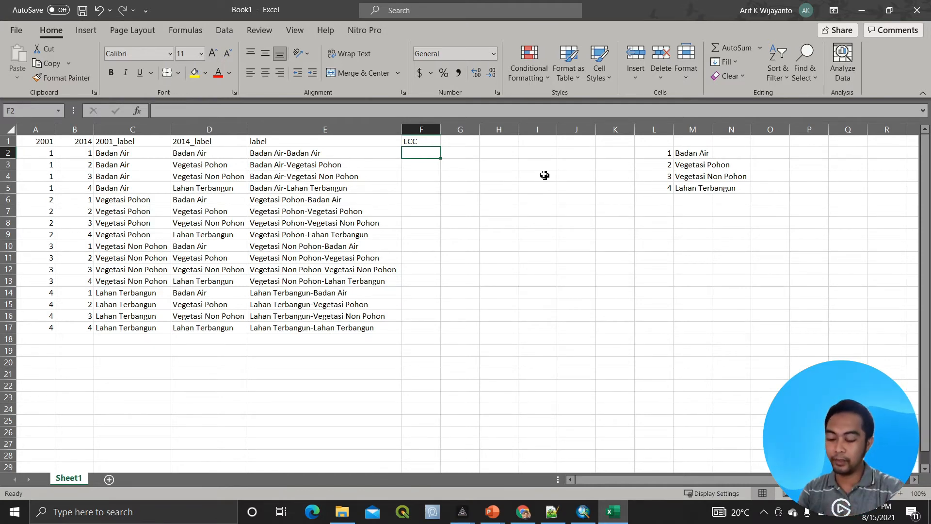
- Begin a formula in F2, consult the change expression noted in Notepad++, and return to the Excel sheet
text(=)
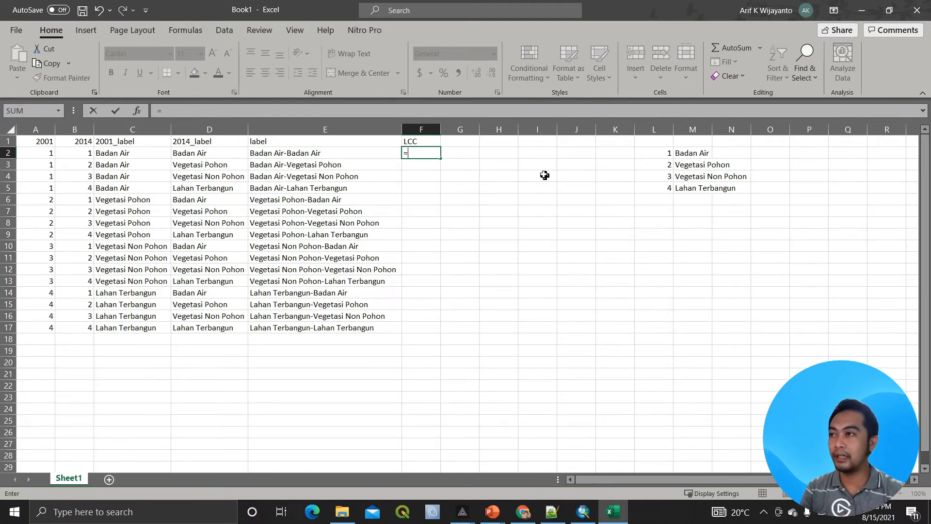
key(alt+Tab)
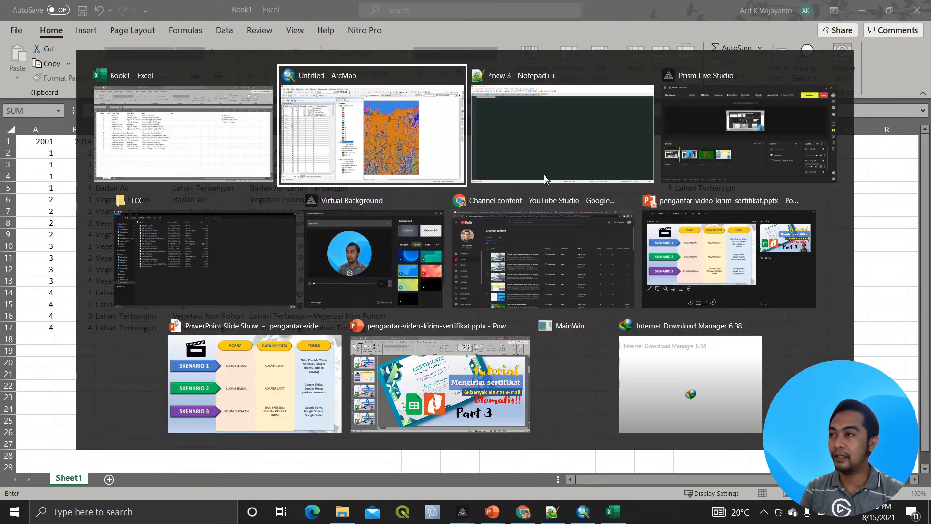
key(alt+Tab)
key(alt+Tab)
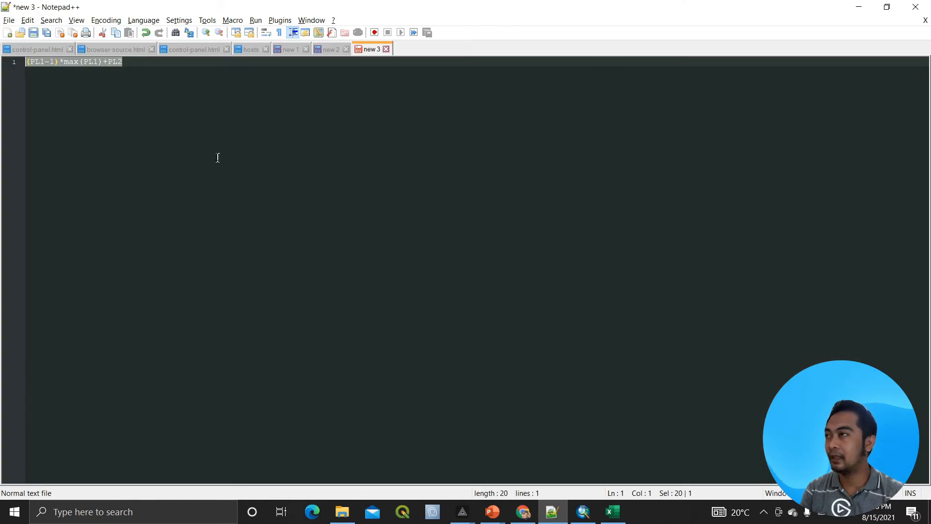
click(215, 117)
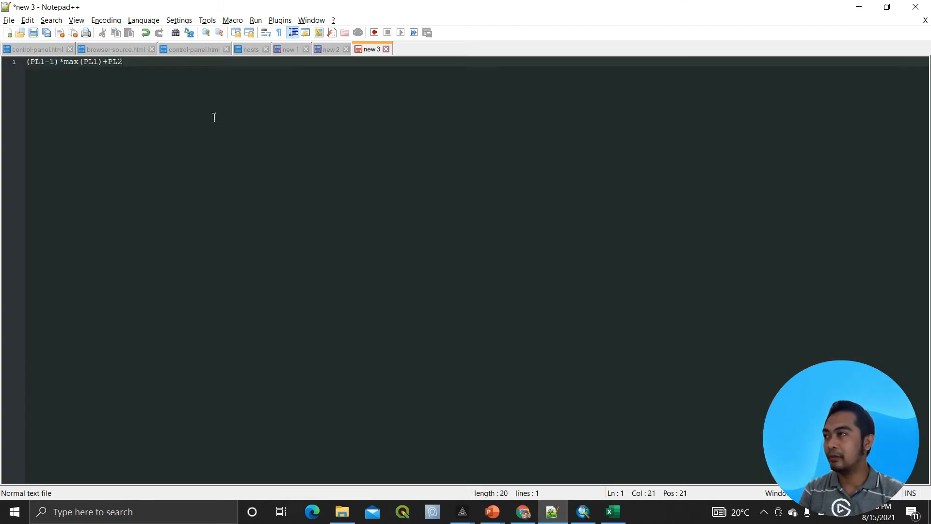
key(alt+Tab)
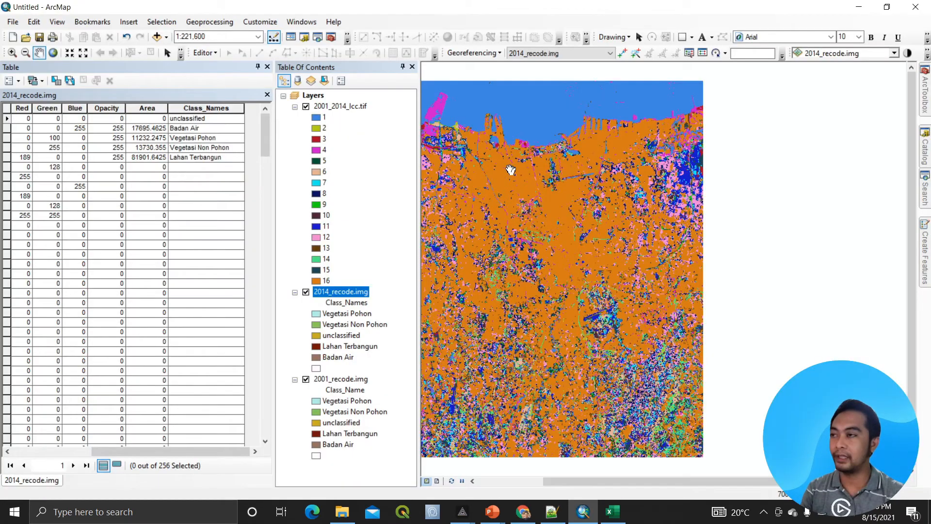
key(alt+Tab)
key(Tab)
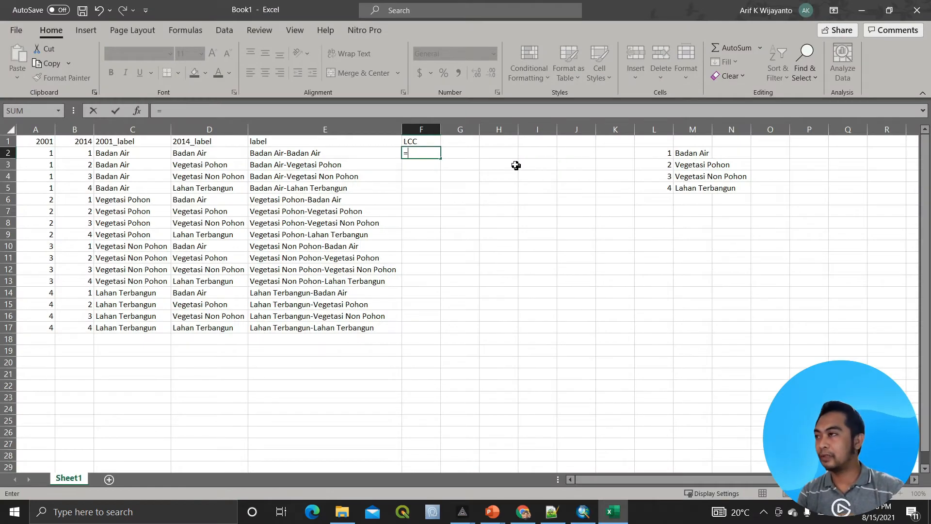
- Write the first term of F2's formula as (A2-1), enclosed in parentheses
click(41, 154)
text(-21)
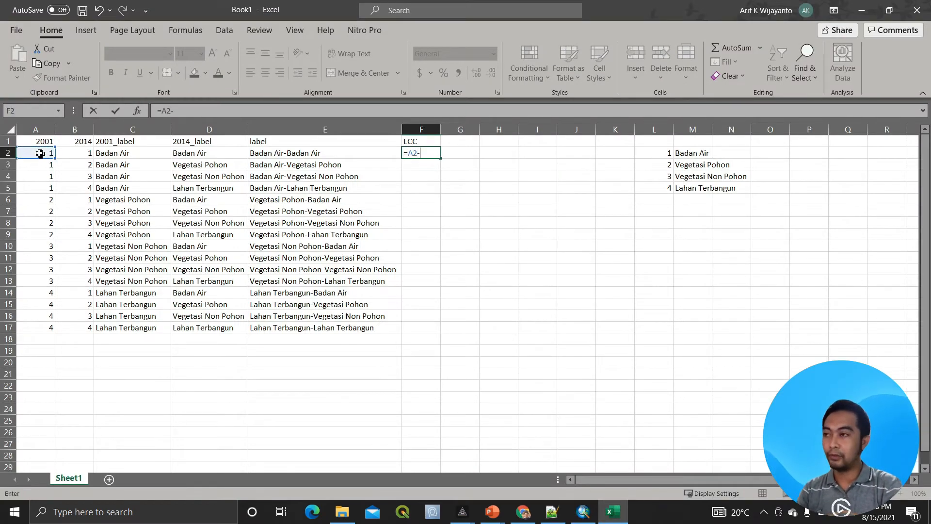
key(BackSpace)
key(BackSpace)
text(1)
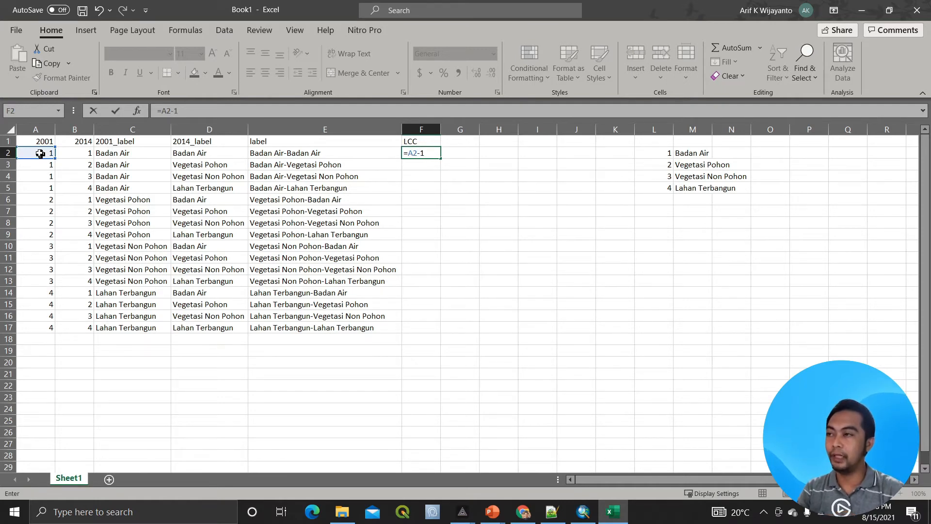
text())
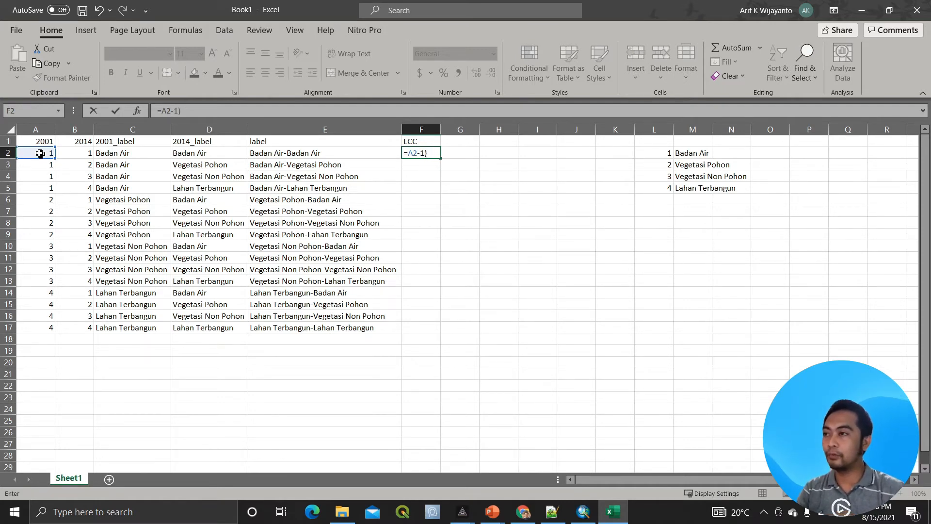
click(407, 154)
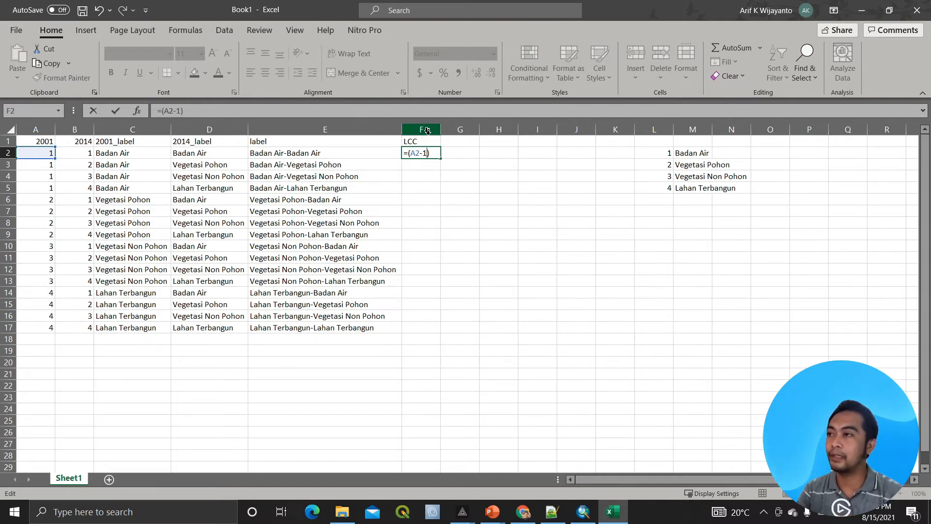
- Complete F2's formula by multiplying the term by max(A2:A17) and adding B2
text(*)
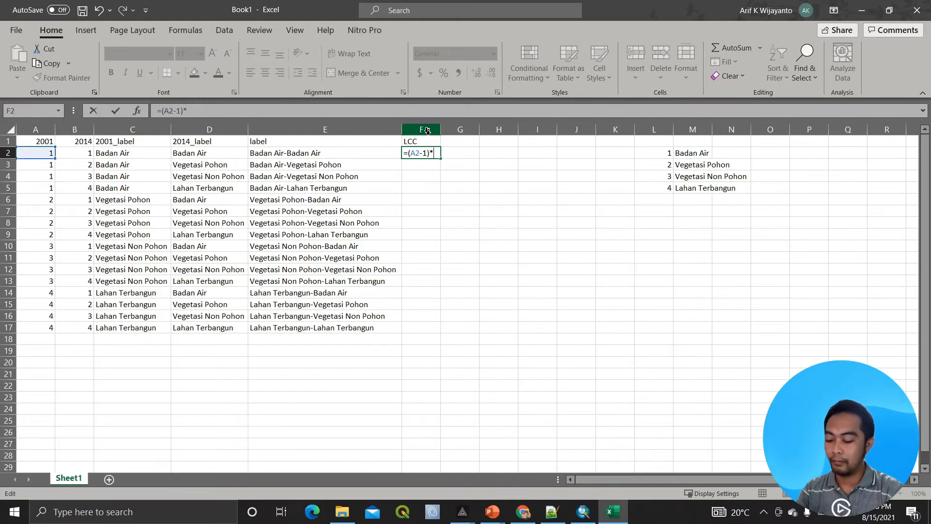
text(max()
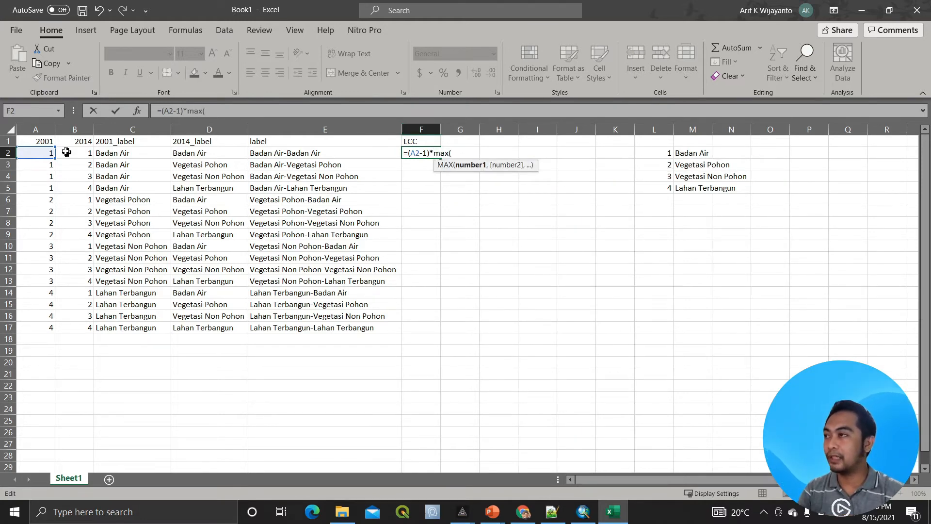
drag(48, 153, 39, 329)
click(250, 111)
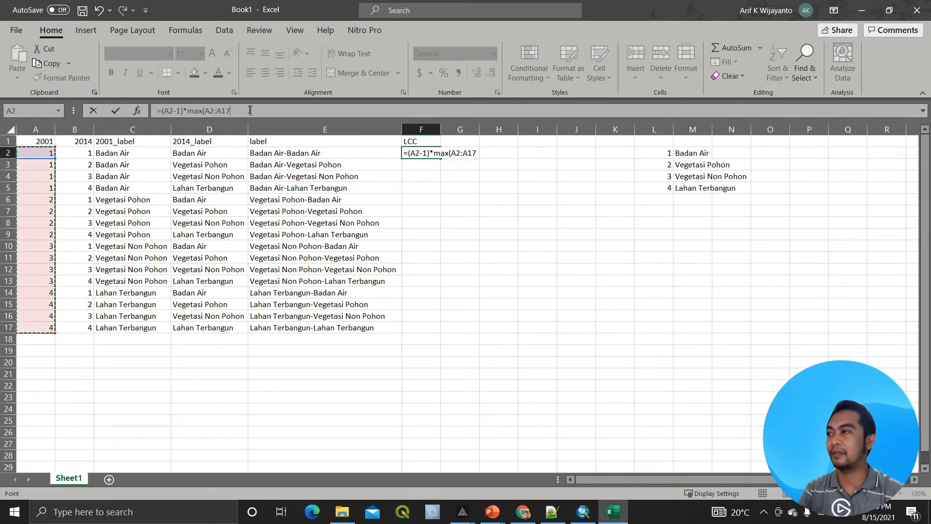
text())
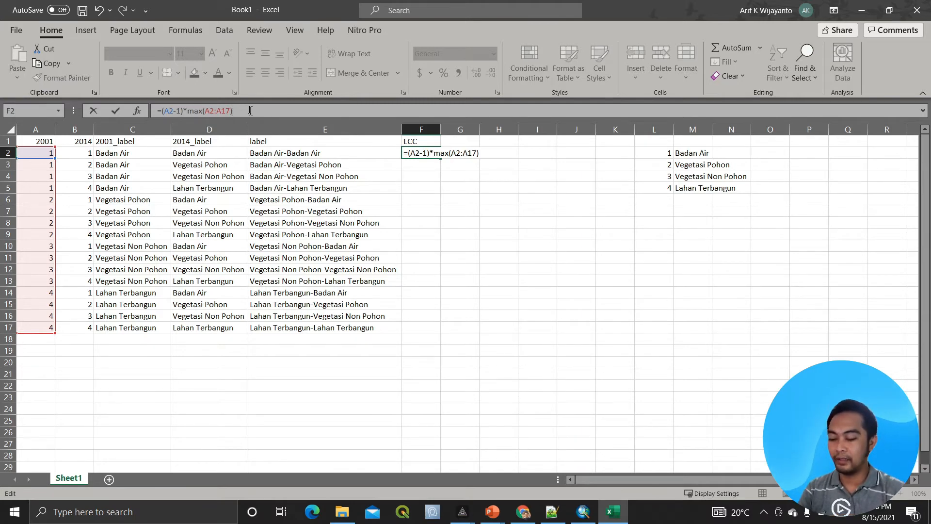
text(+)
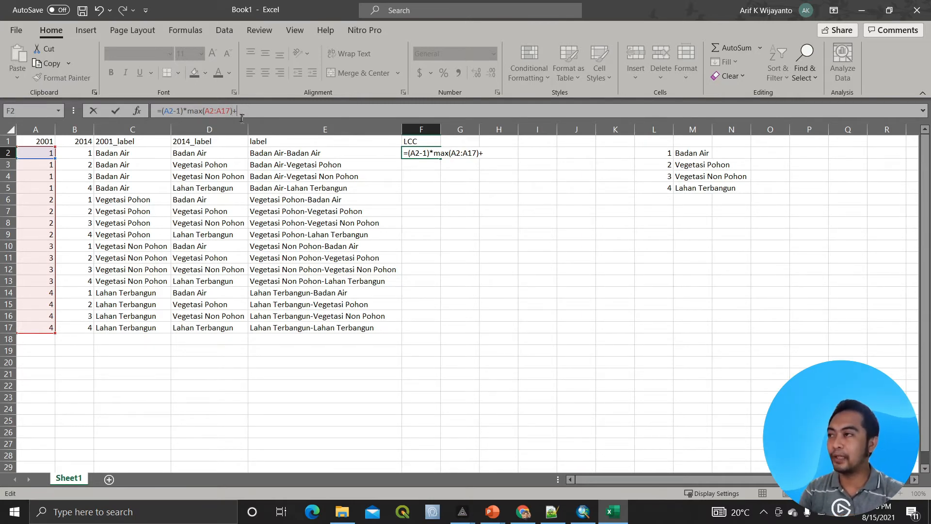
click(81, 155)
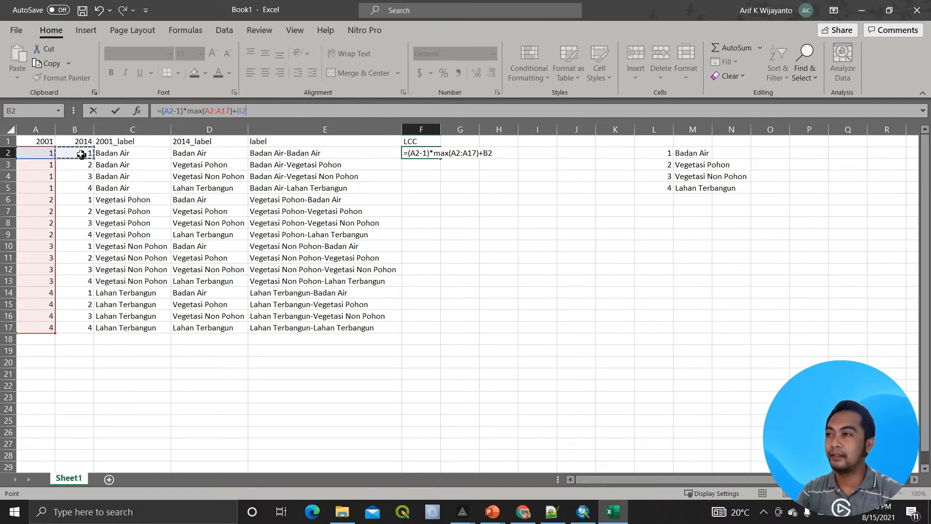
key(Return)
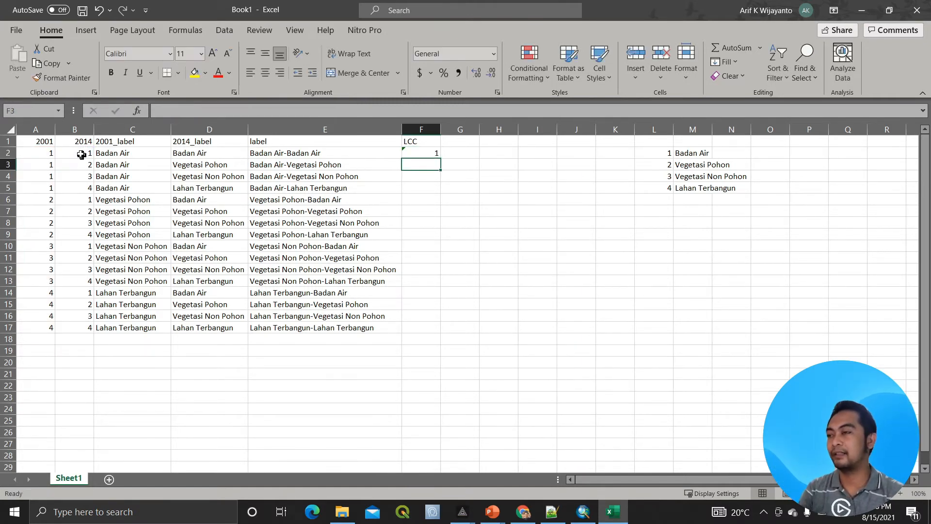
- Fill the LCC formula in F2 down through F17
click(436, 155)
double_click(440, 158)
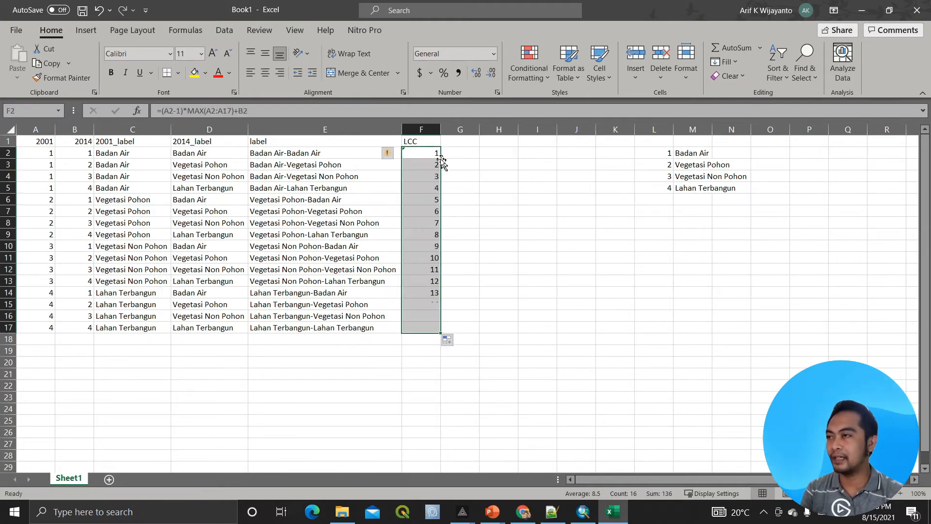
click(522, 207)
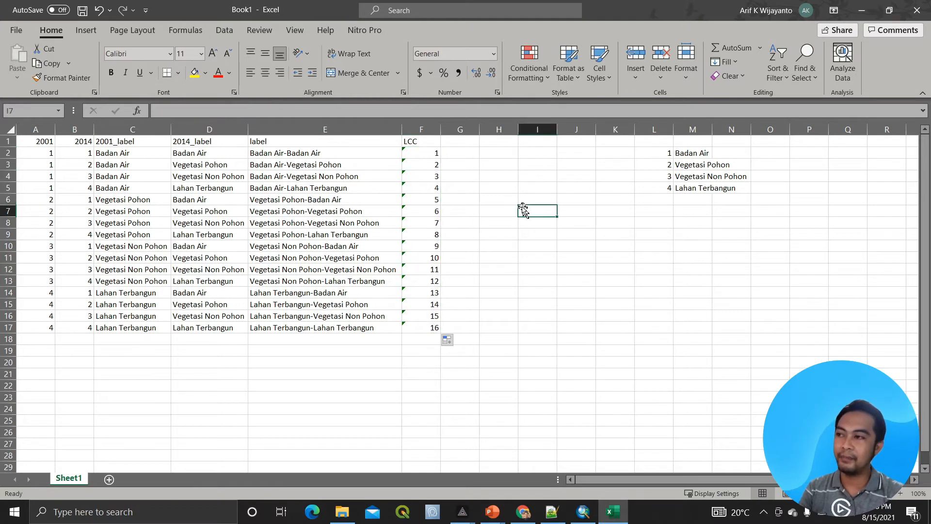
- Remove the +B2 term from F2's formula, leaving =(A2-1)*MAX(A2:A17)
click(432, 156)
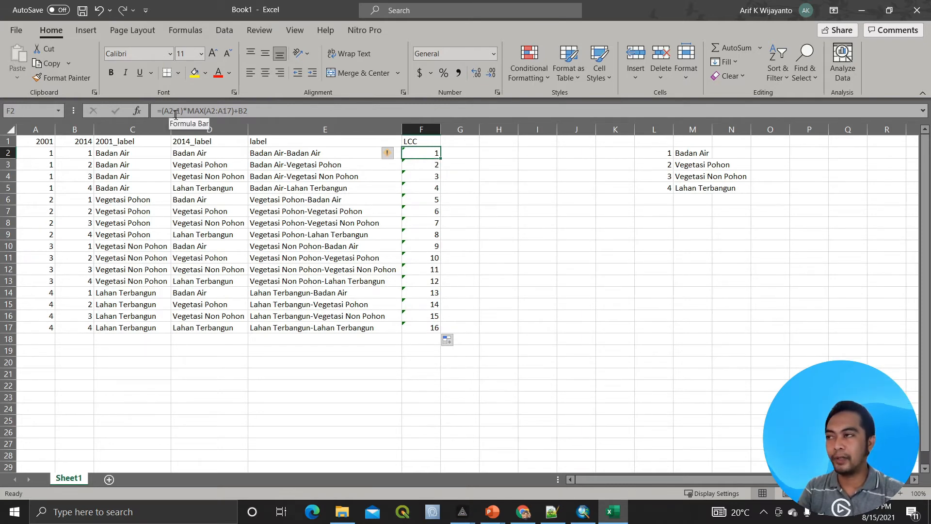
click(233, 111)
key(Delete)
key(Delete)
key(Delete)
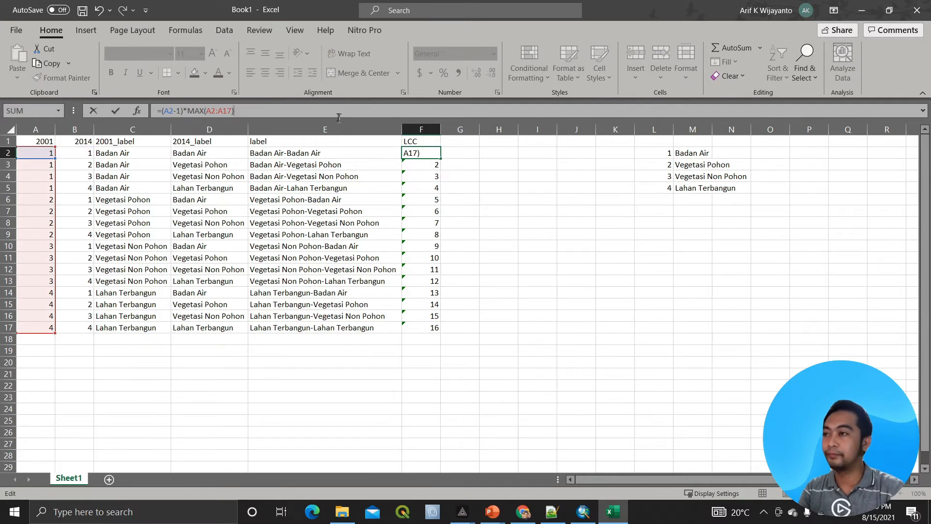
key(Return)
click(431, 152)
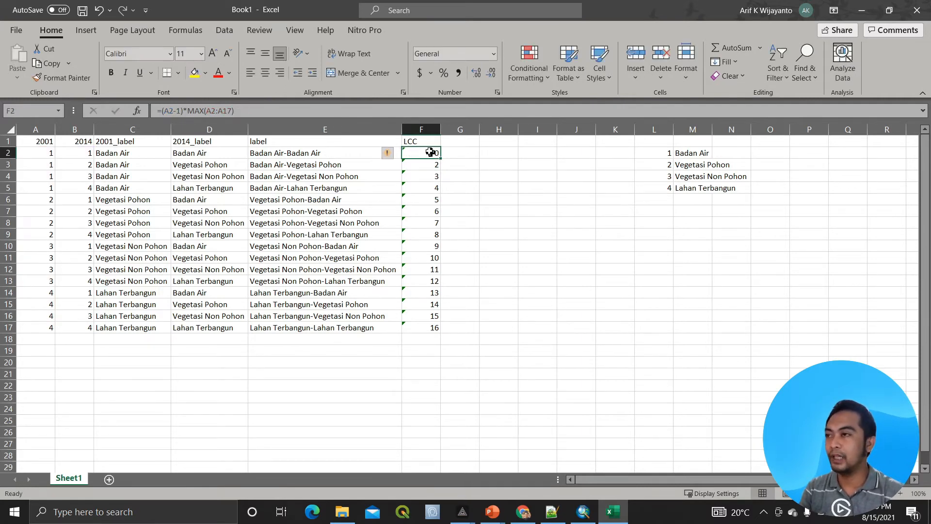
- Clear the filled LCC formulas from F3:F17
click(432, 164)
key(ctrl+shift+Down)
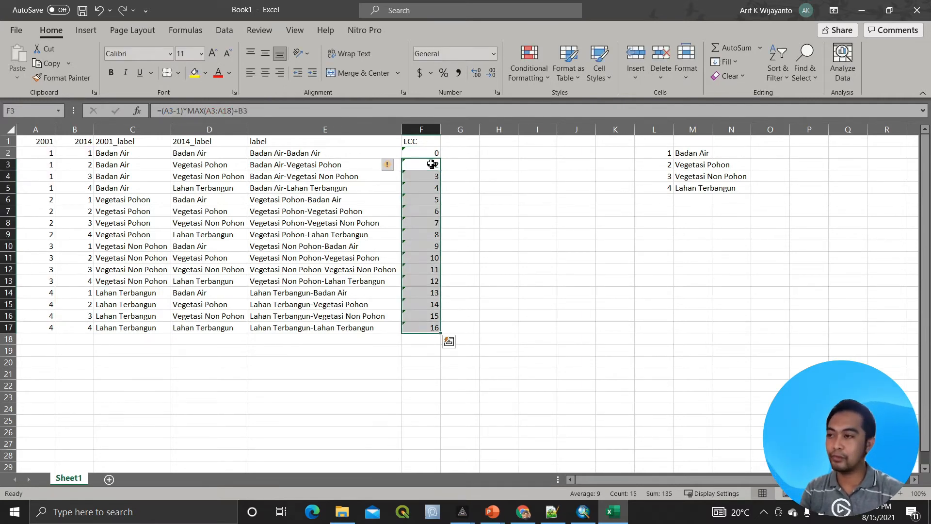
key(Delete)
- Remove the -1 from F2's formula so it reads =(A2)*MAX(A2:A17), and fill it down through F17
click(430, 151)
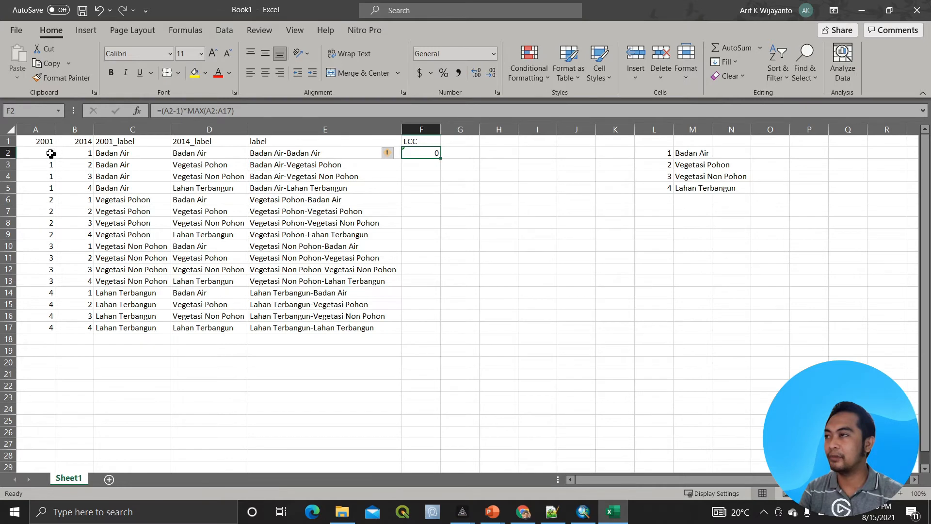
click(180, 112)
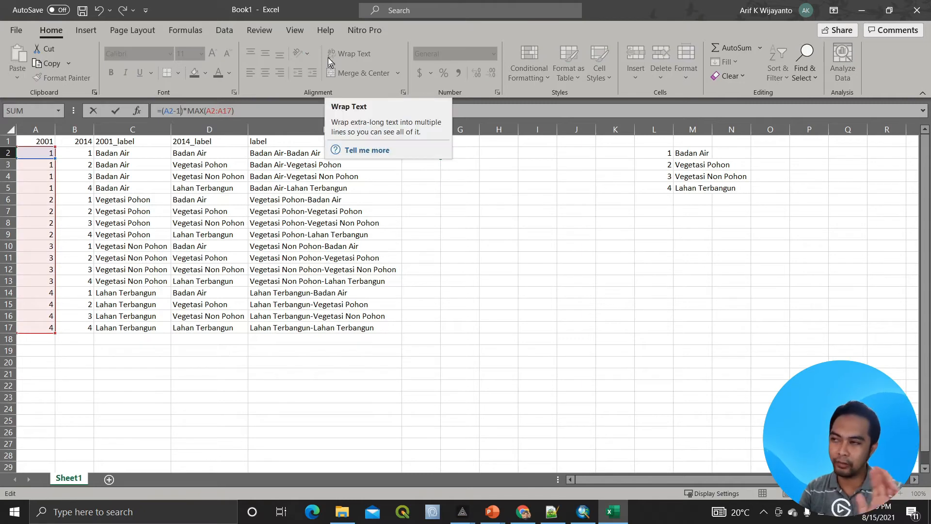
key(BackSpace)
key(BackSpace)
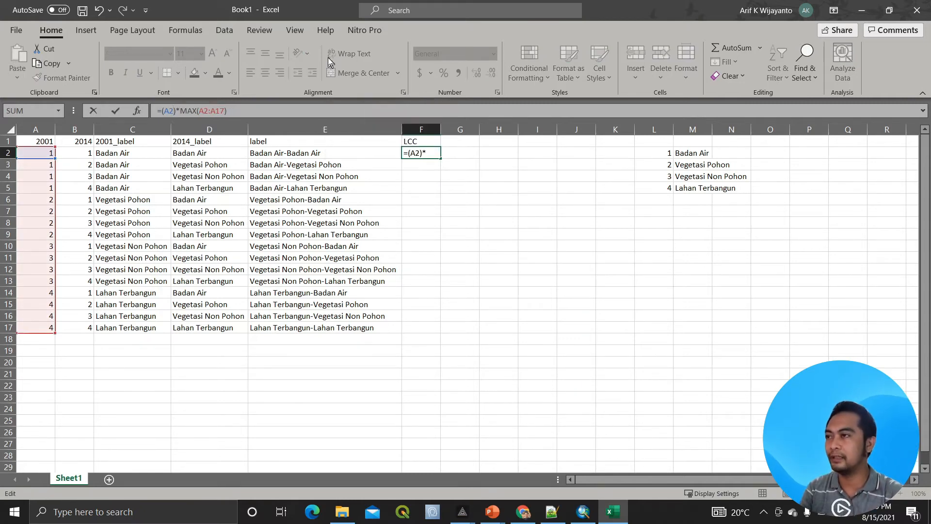
key(ctrl+Return)
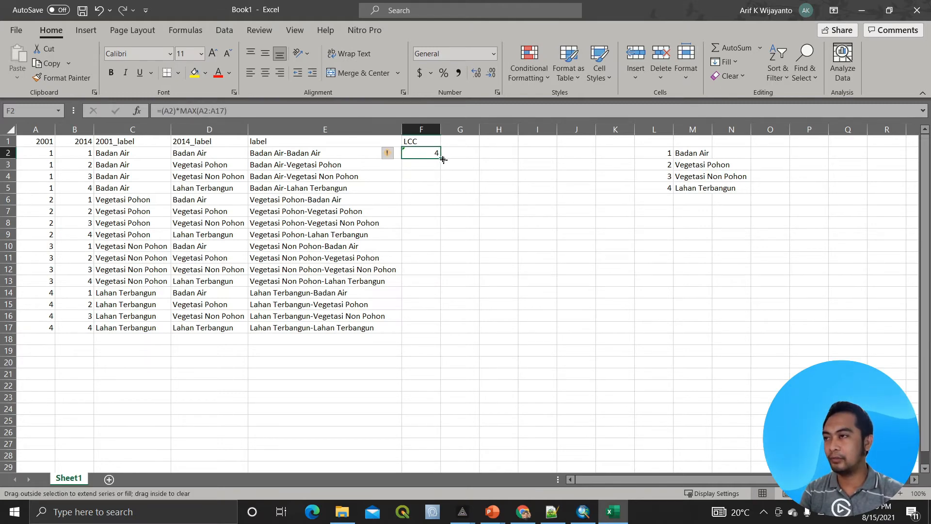
double_click(441, 159)
click(539, 219)
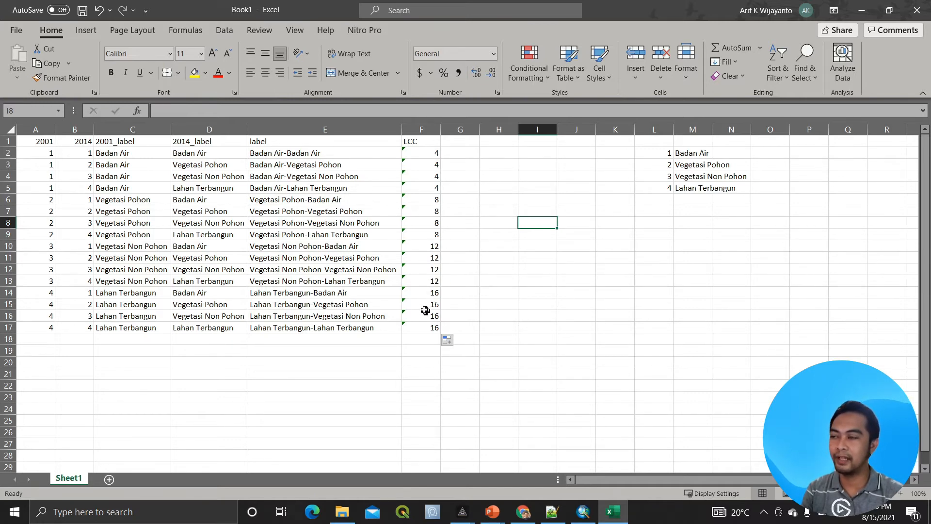
- Put the -1 back into the first term of F2's formula, making it (A2-1), and fill it down through F17
click(434, 153)
click(175, 111)
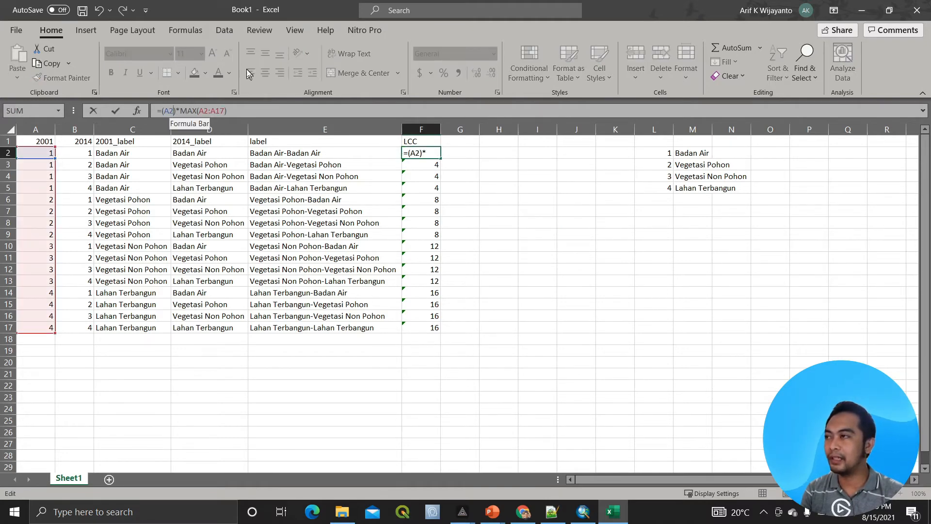
text(-)
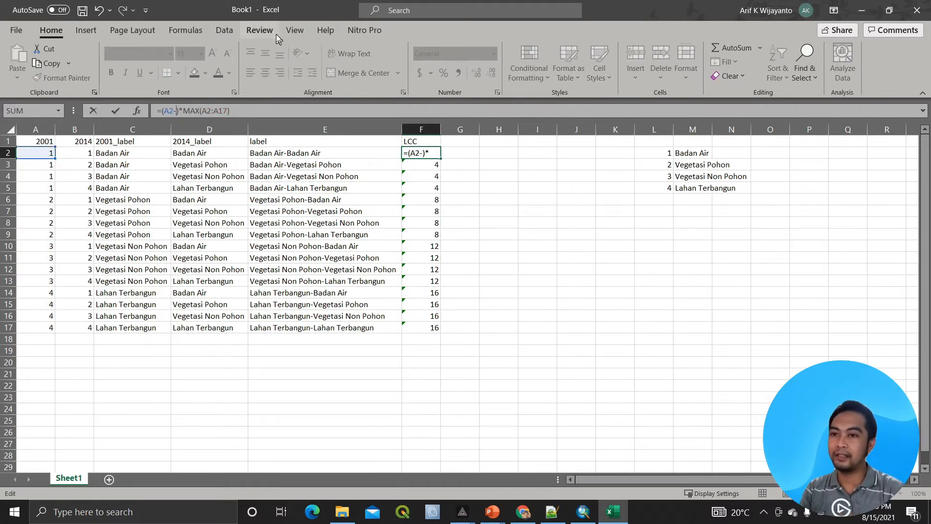
text(1)
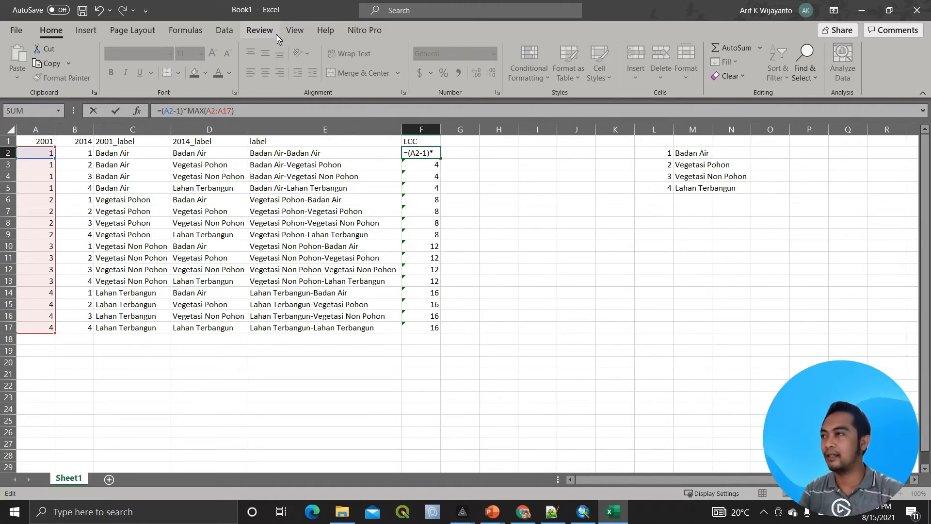
key(ctrl+Return)
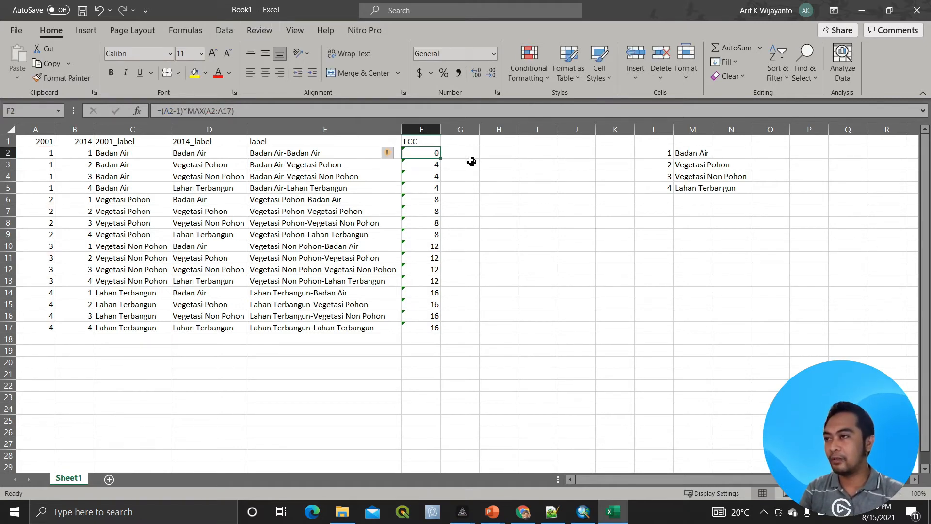
double_click(441, 158)
click(496, 189)
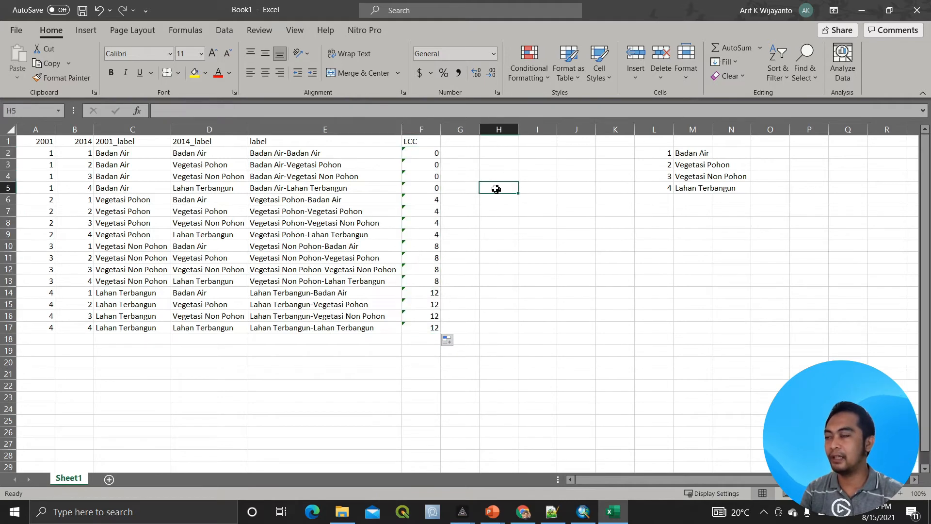
- Append +B2 to F2's formula, giving =(A2-1)*MAX(A2:A17)+B2, and fill it down through F17
click(429, 153)
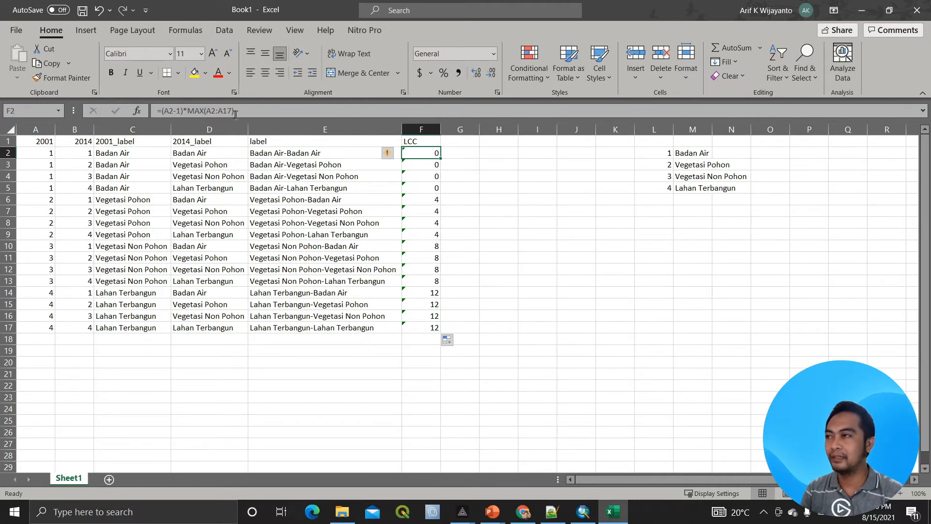
click(276, 110)
text(+)
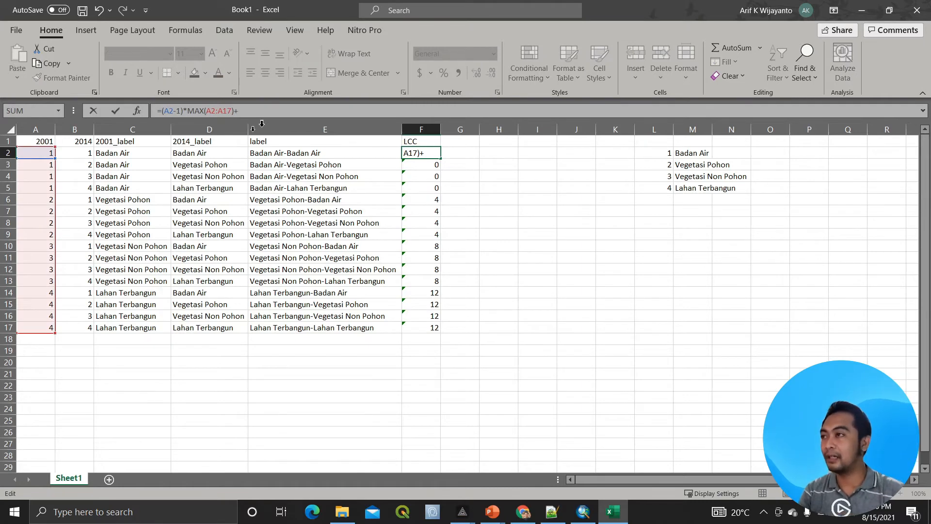
click(78, 154)
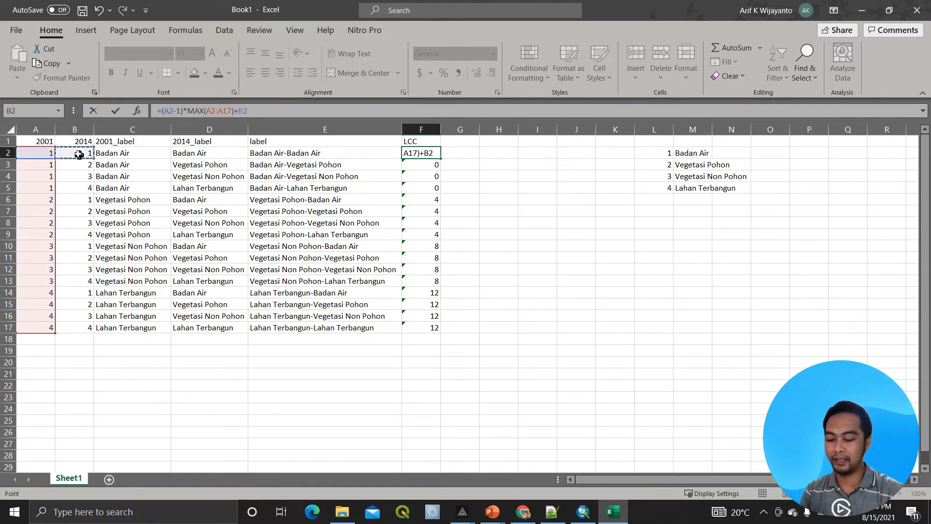
key(ctrl+Return)
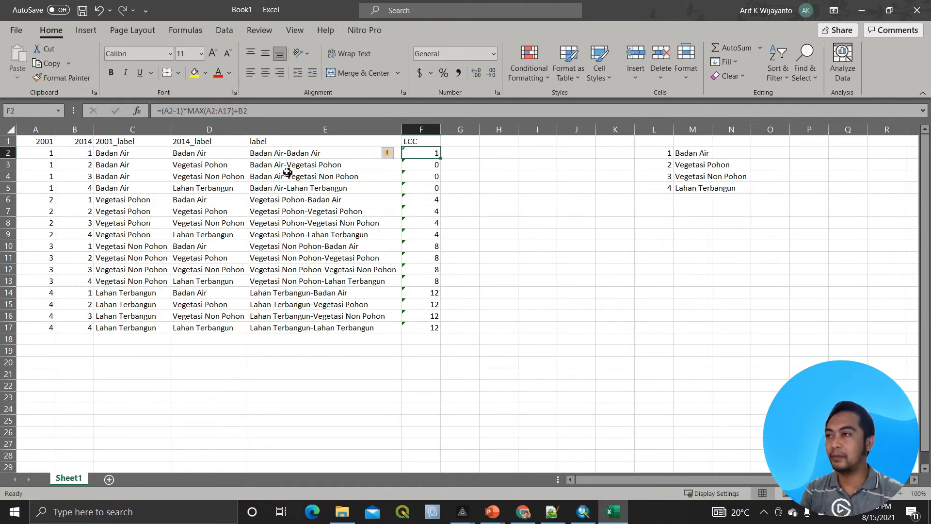
double_click(441, 158)
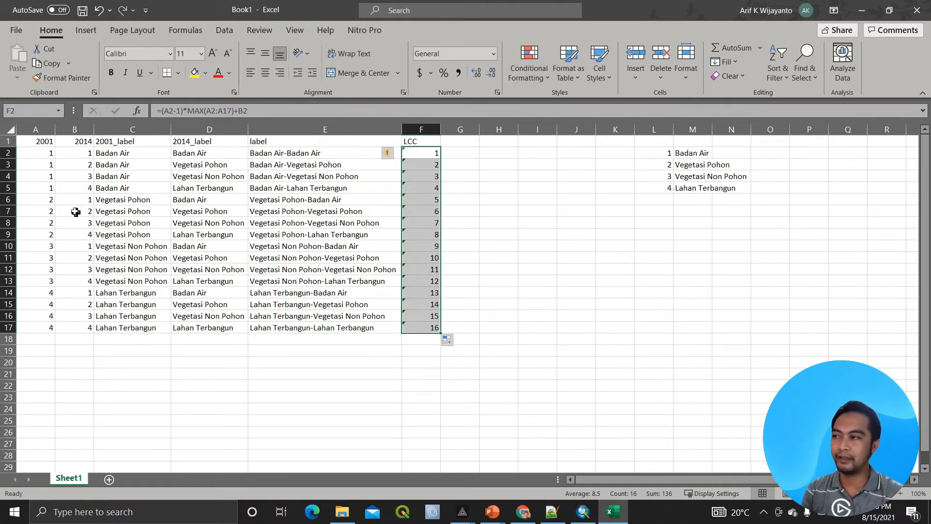
- Check the LCC codes against their labels and the 2001_2014_lcc.tif class values in ArcMap, and return to the Excel sheet
click(427, 152)
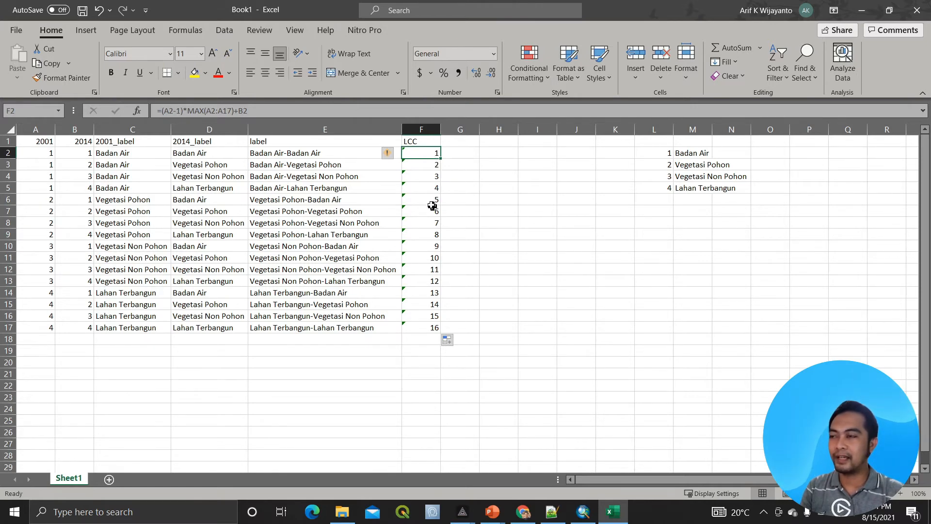
click(430, 259)
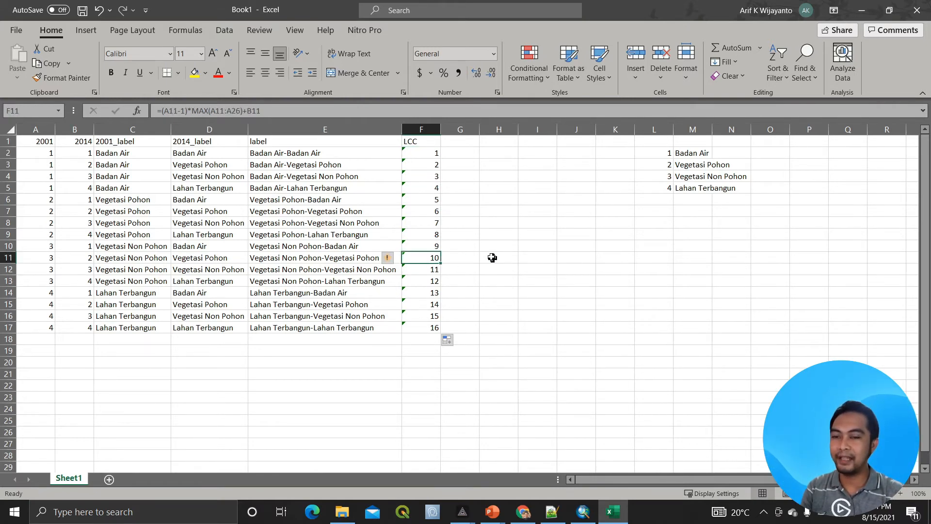
click(272, 259)
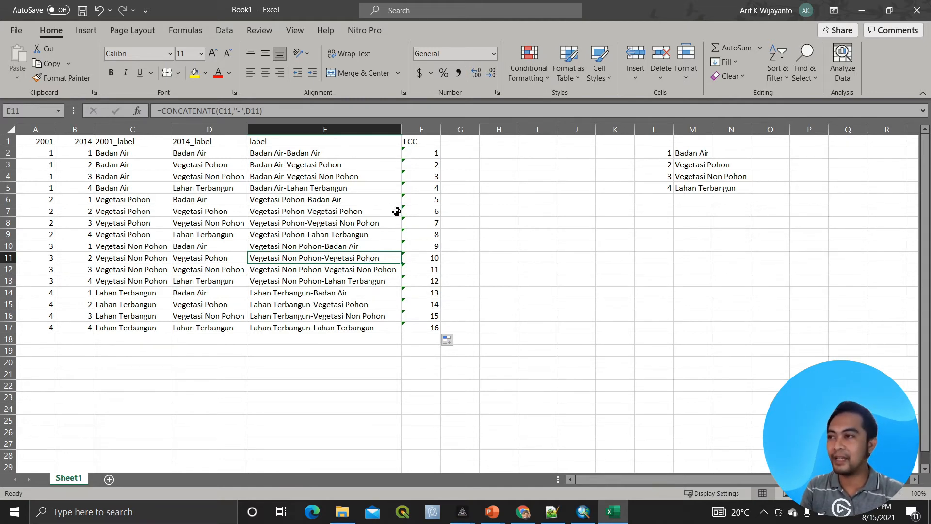
click(423, 179)
click(321, 210)
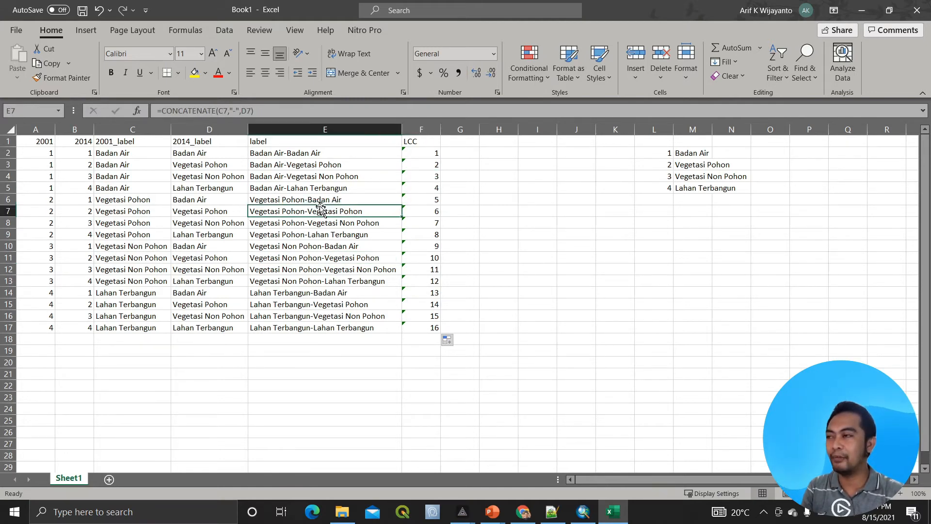
click(273, 176)
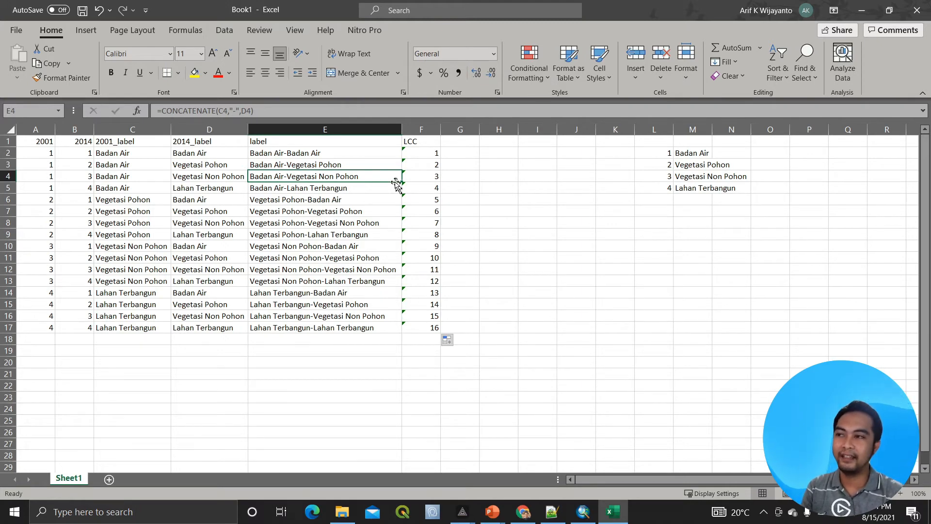
click(425, 180)
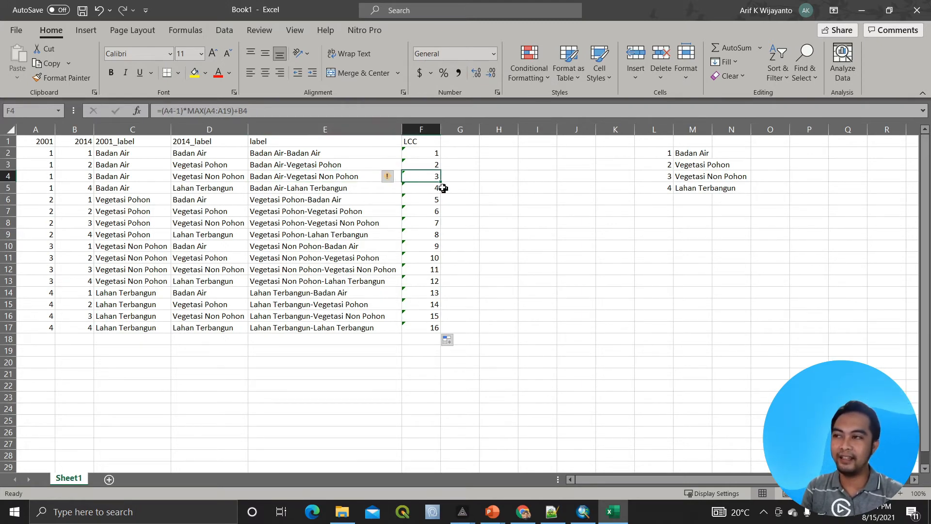
click(501, 216)
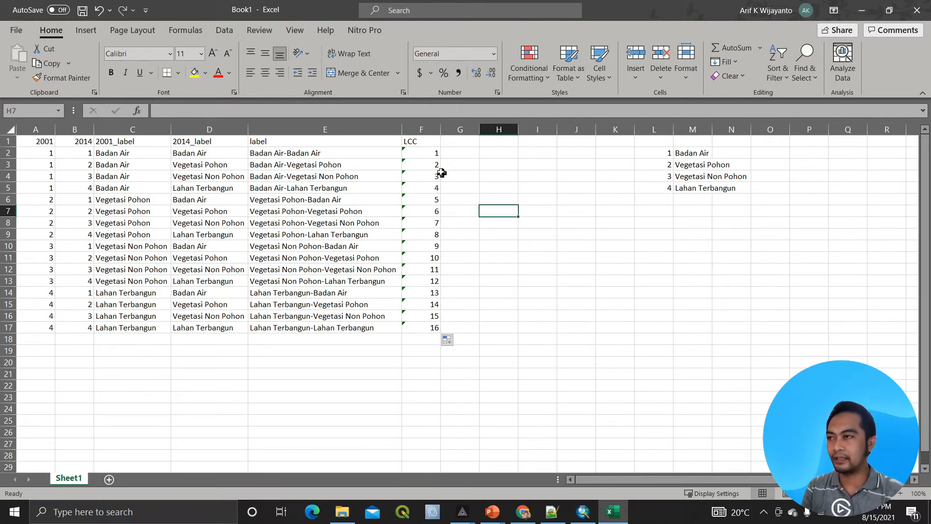
key(alt+Tab)
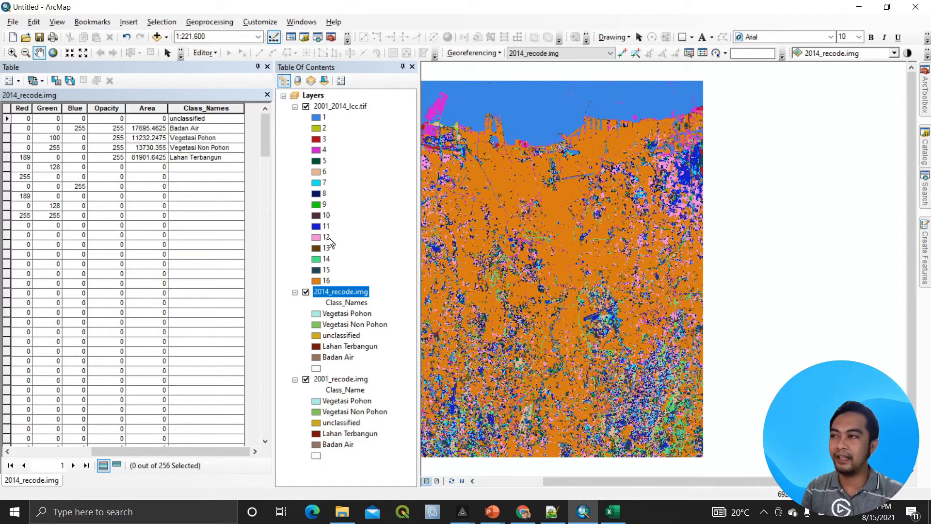
key(alt+Tab)
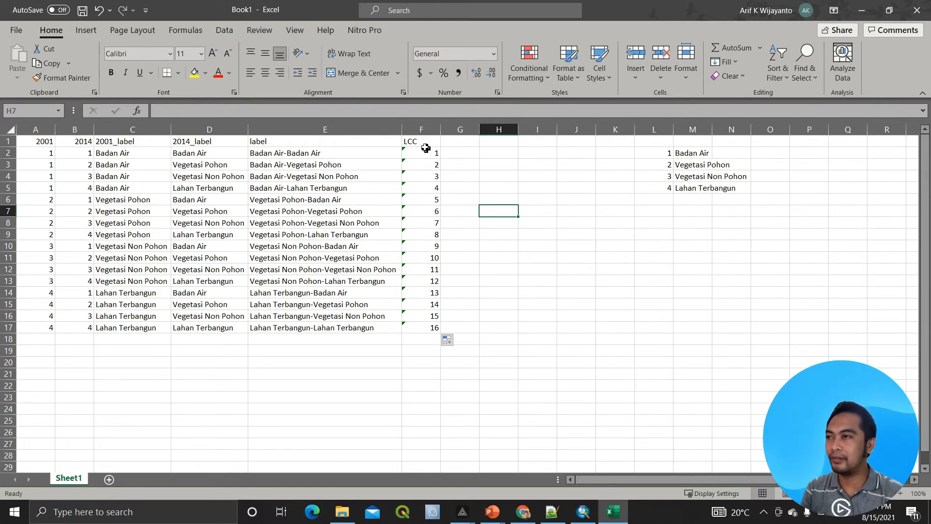
- Copy the LCC column F1:F17, including its header, and add a new worksheet
drag(427, 142, 422, 327)
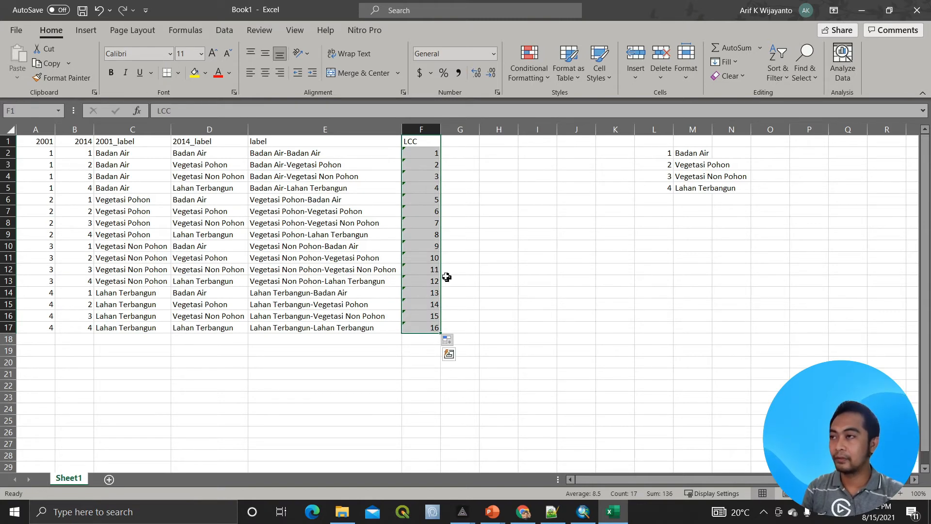
key(ctrl+c)
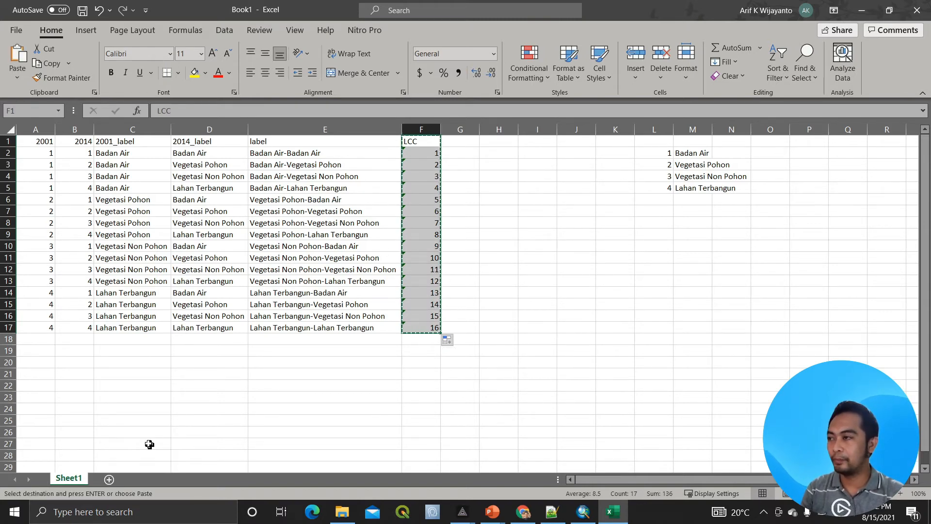
click(110, 479)
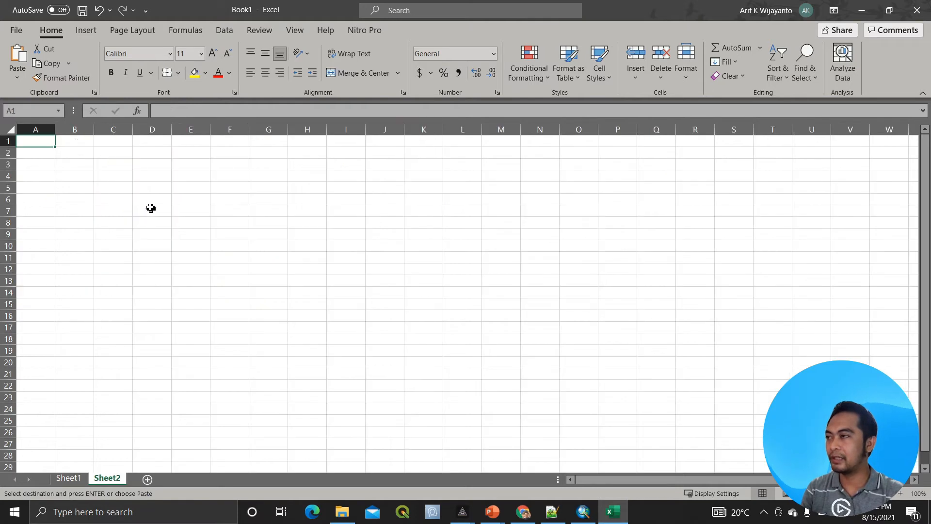
- Paste the copied LCC column into the new sheet from A1 as values only
key(ctrl+v)
key(ctrl+z)
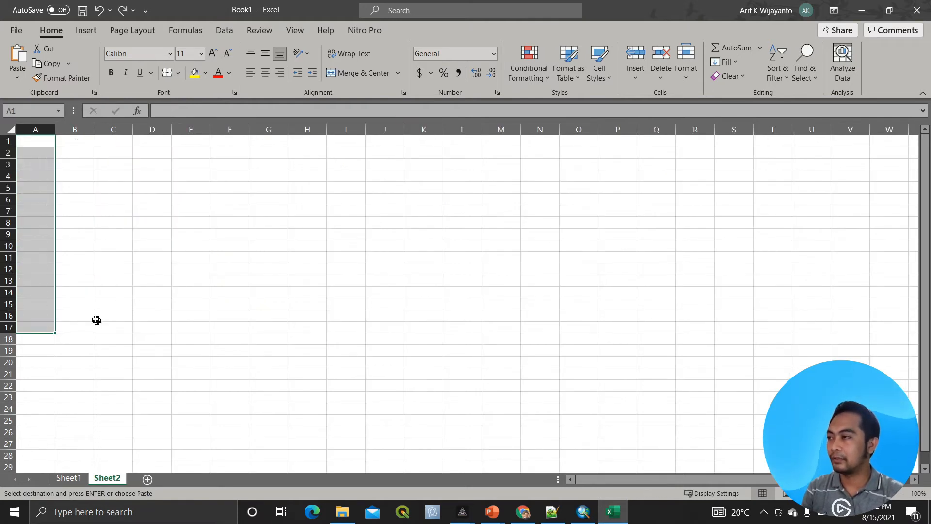
click(17, 78)
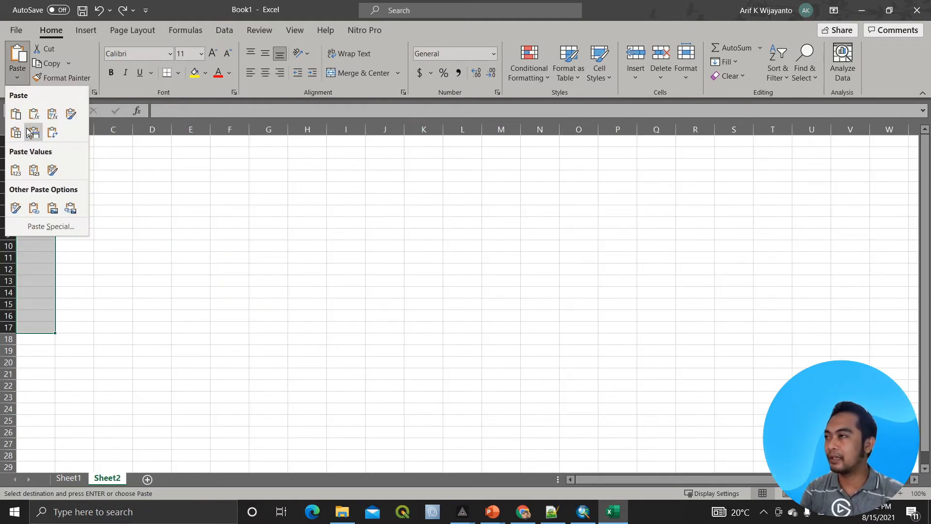
click(19, 169)
click(177, 304)
- Copy the label column E1:E17 from Sheet1 into Sheet2 from B1 as values only, and fit column B's width to the labels
click(68, 478)
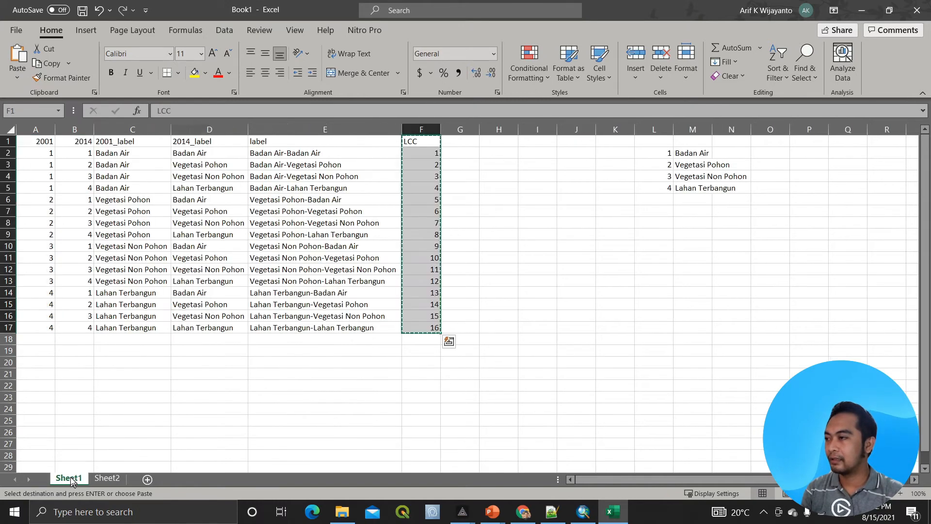
drag(332, 141, 343, 330)
key(ctrl+c)
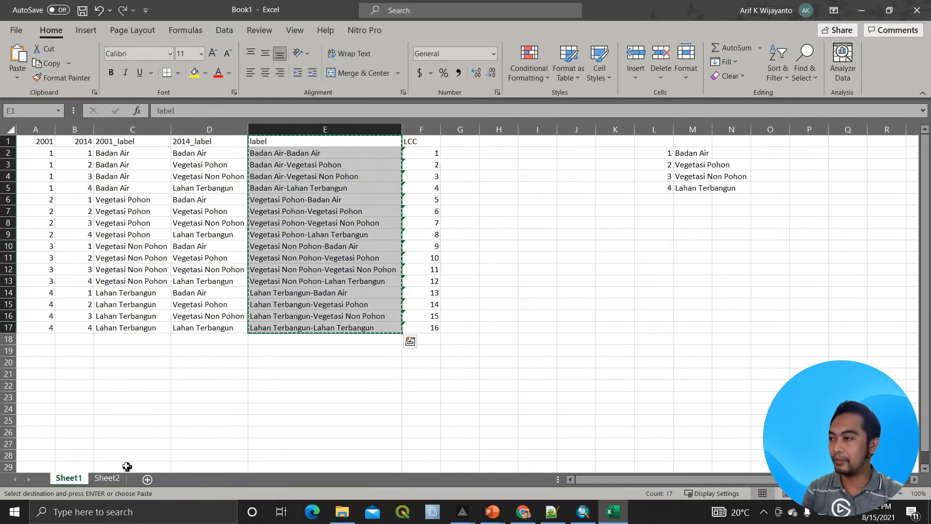
click(107, 479)
click(86, 140)
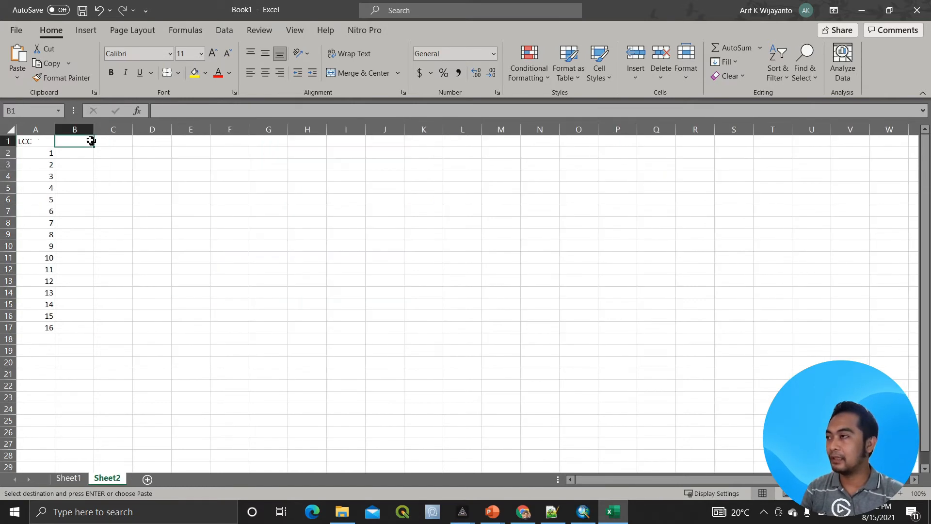
click(17, 77)
click(15, 170)
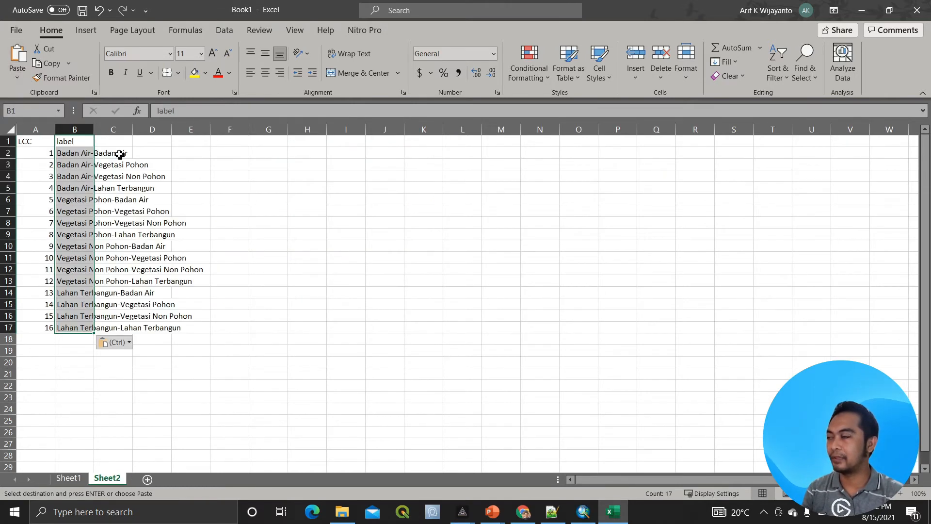
double_click(95, 127)
click(279, 199)
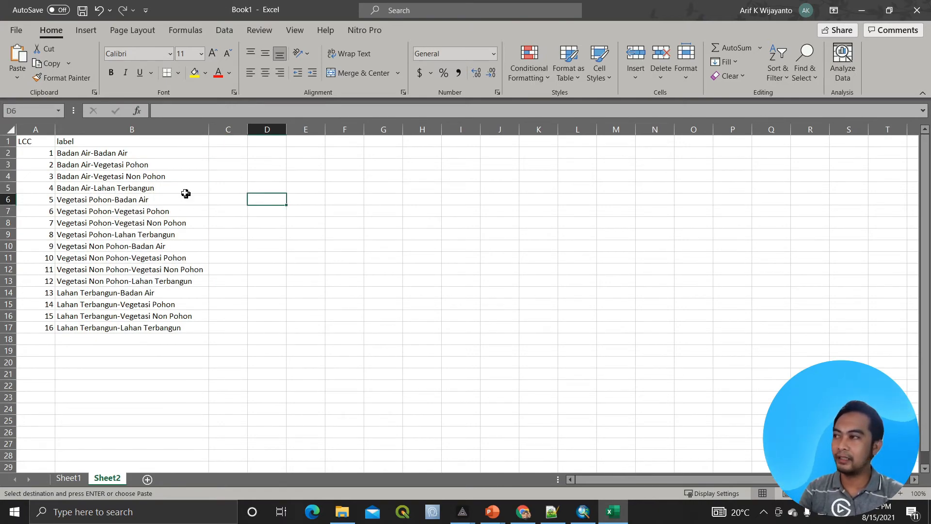
key(alt+Tab)
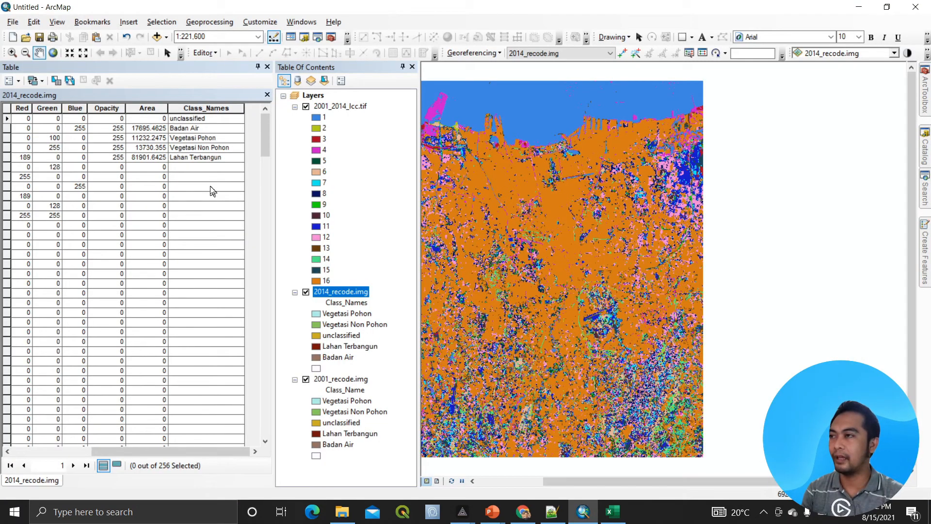
right_click(344, 105)
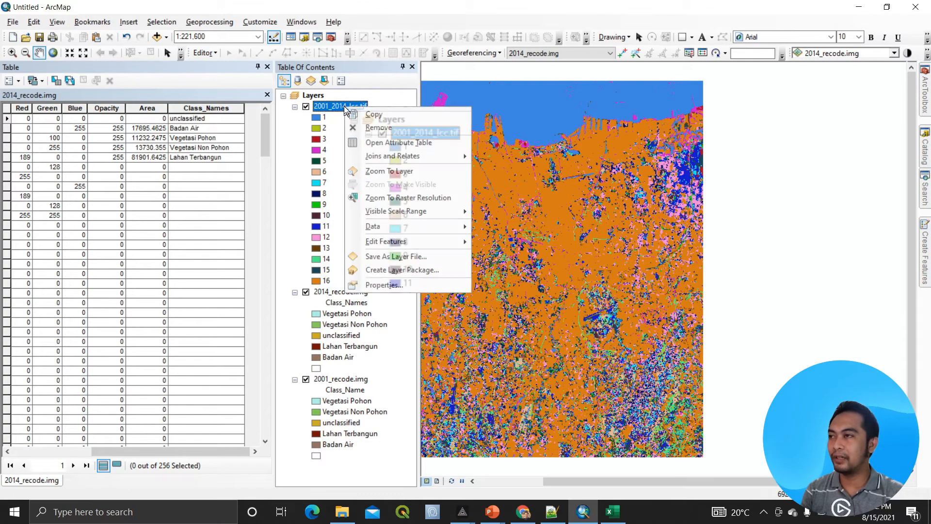
mouse_move(406, 158)
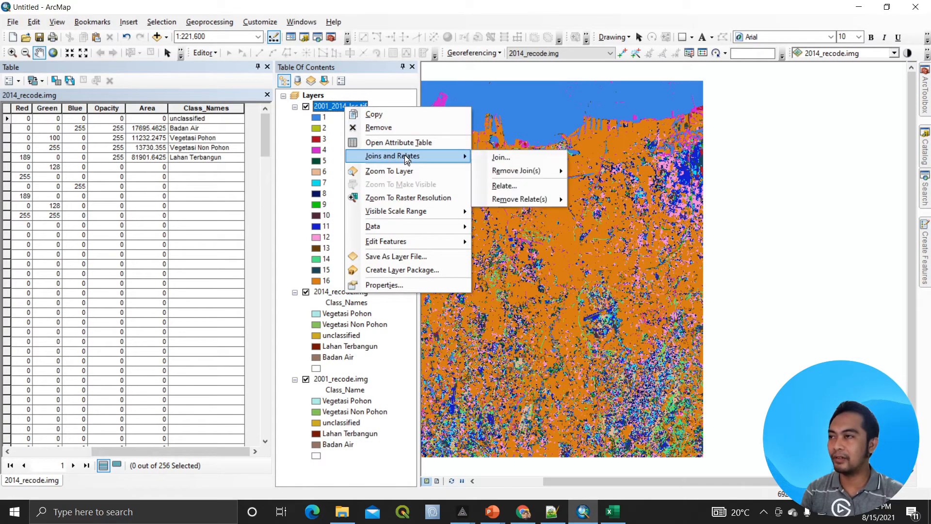
click(499, 156)
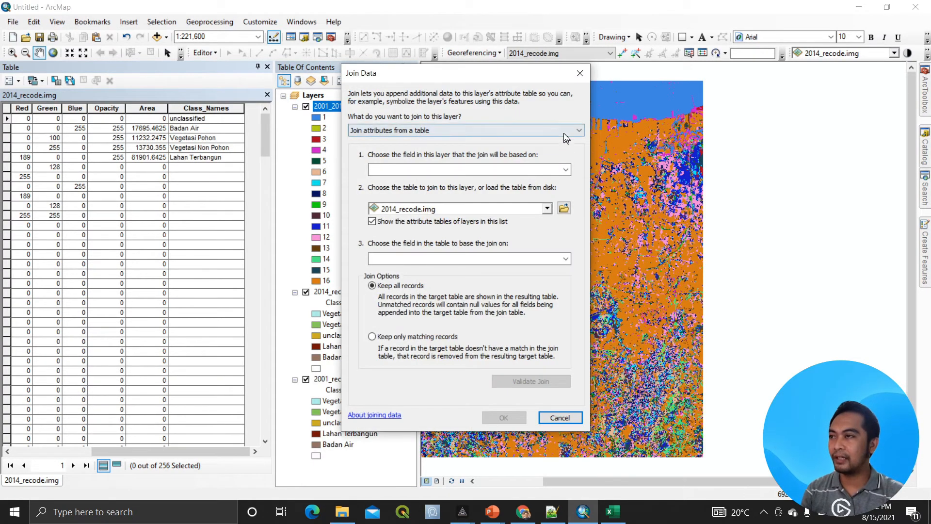
click(566, 170)
click(567, 170)
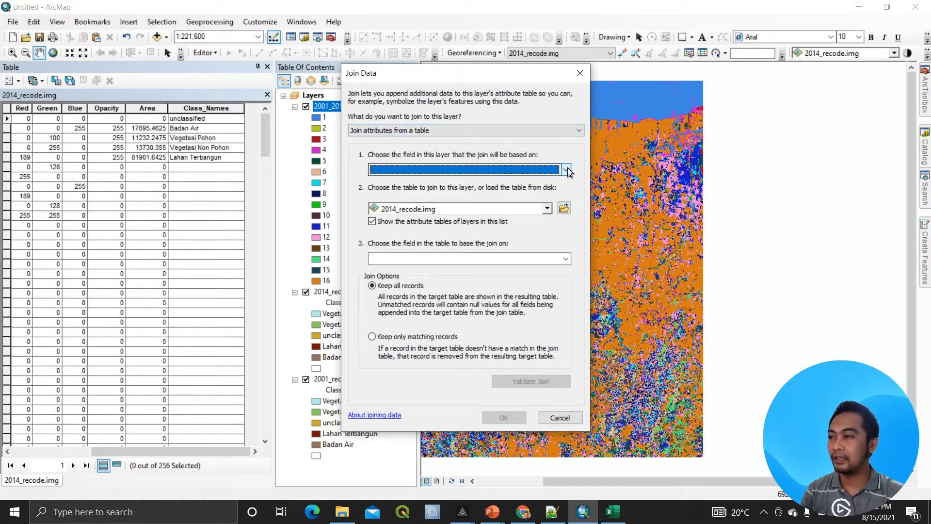
click(539, 130)
click(525, 141)
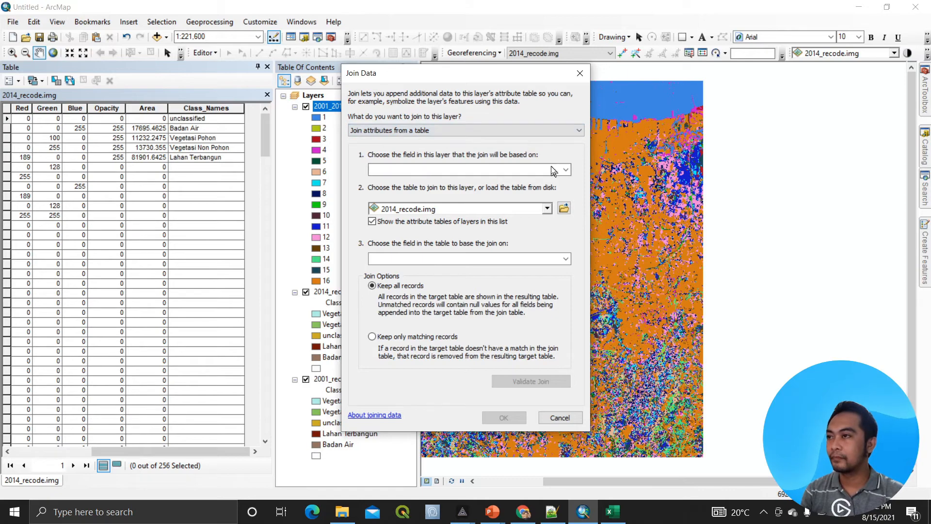
click(566, 170)
click(566, 170)
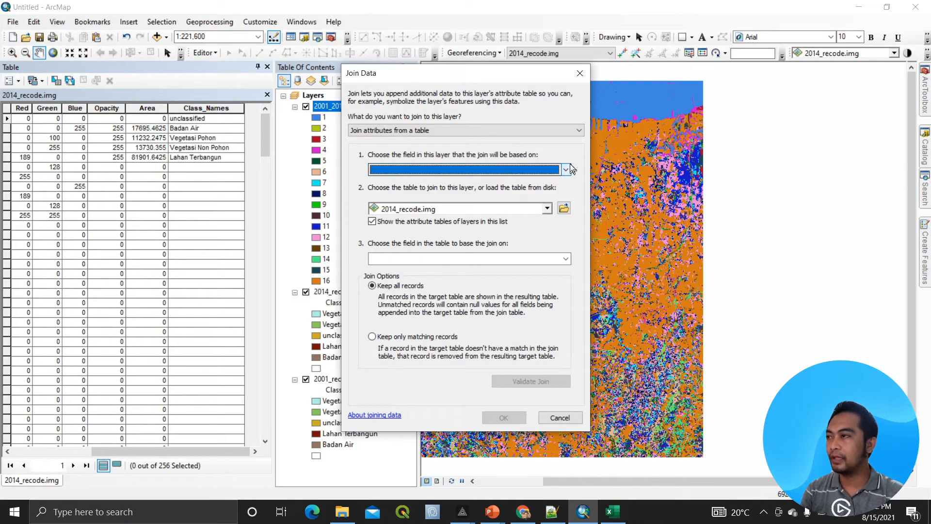
click(558, 417)
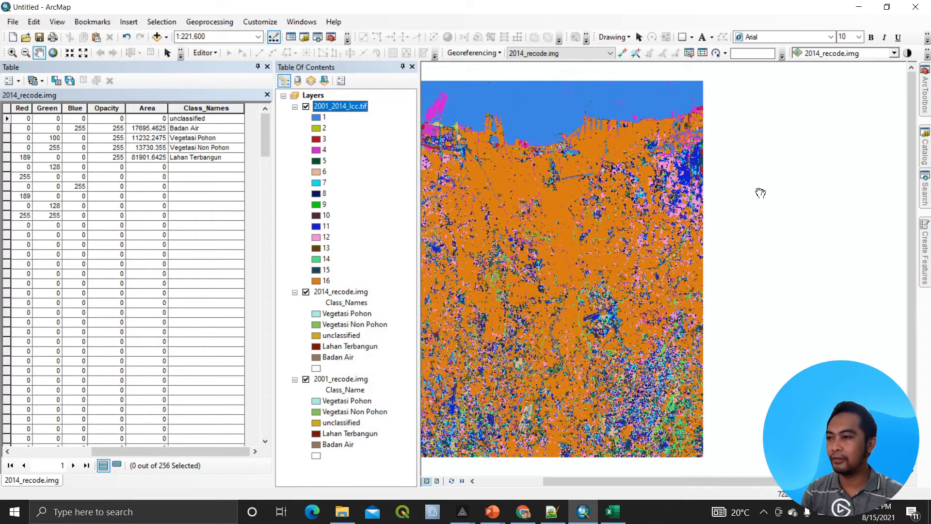
- Browse to the folder D:\AKW\video\LCC in ArcMap's Catalog and select it
click(926, 147)
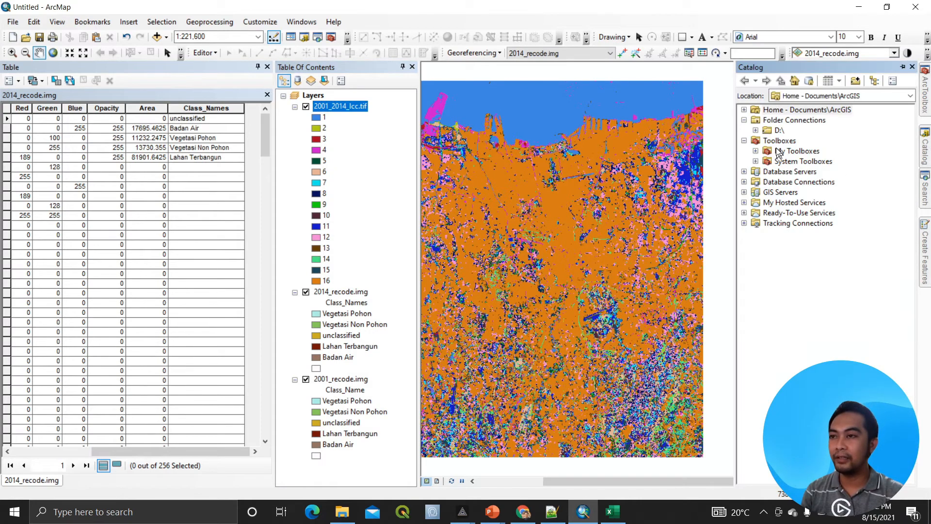
click(756, 130)
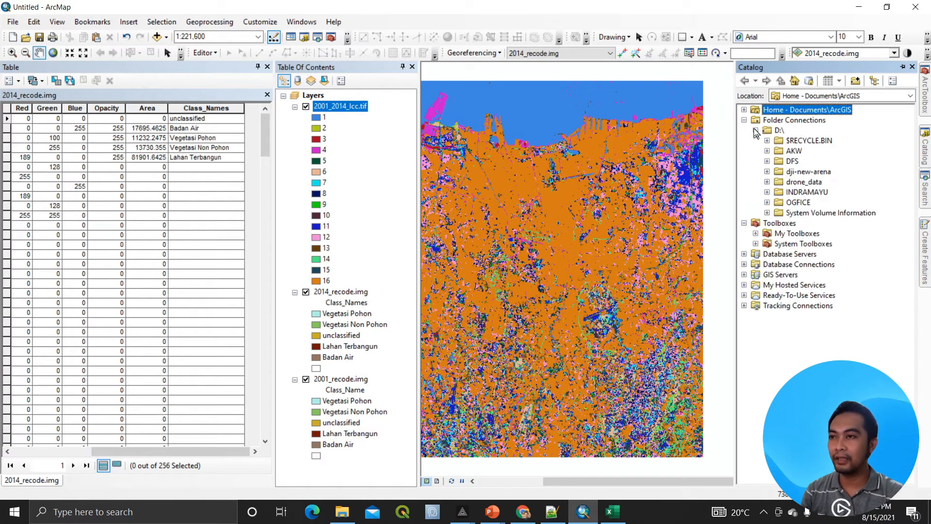
click(768, 152)
click(779, 214)
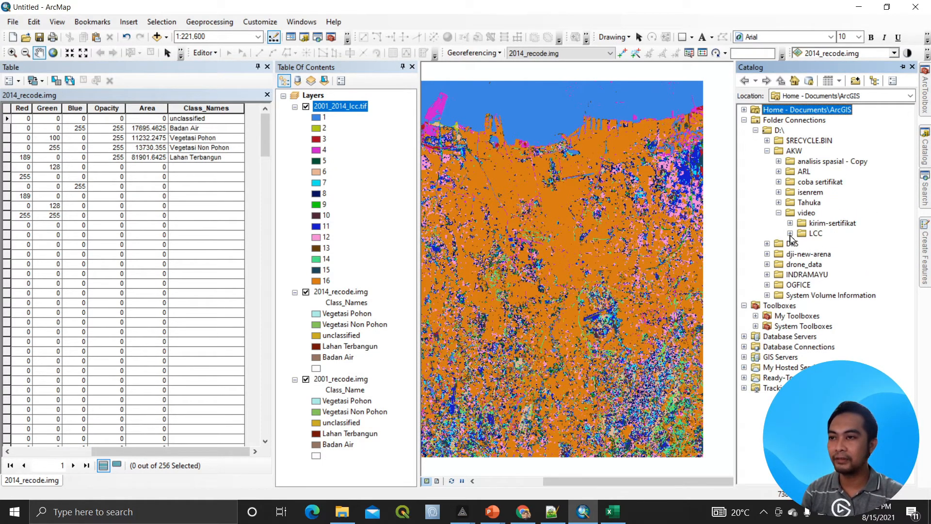
click(791, 234)
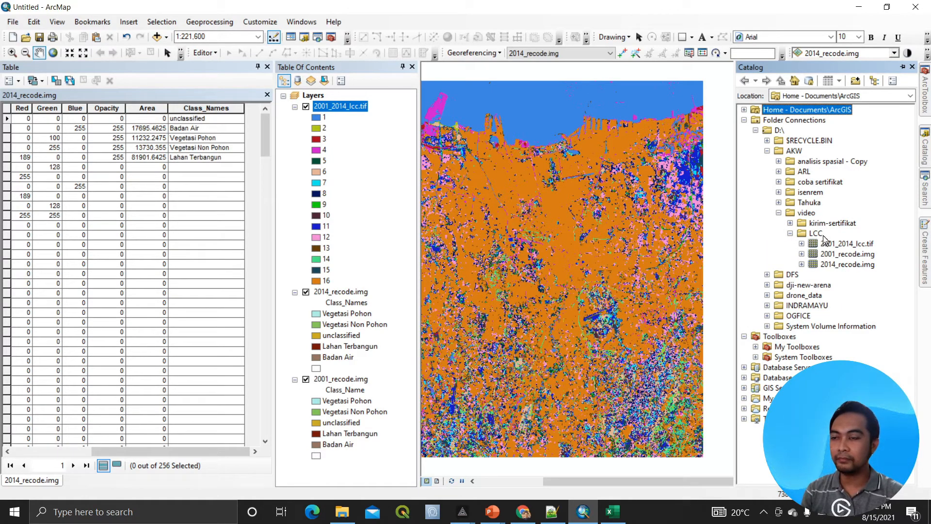
click(820, 235)
- Switch to Excel and save the workbook as data-lcc in Excel Workbook format in the D:\AKW\video\LCC folder
key(alt+Tab)
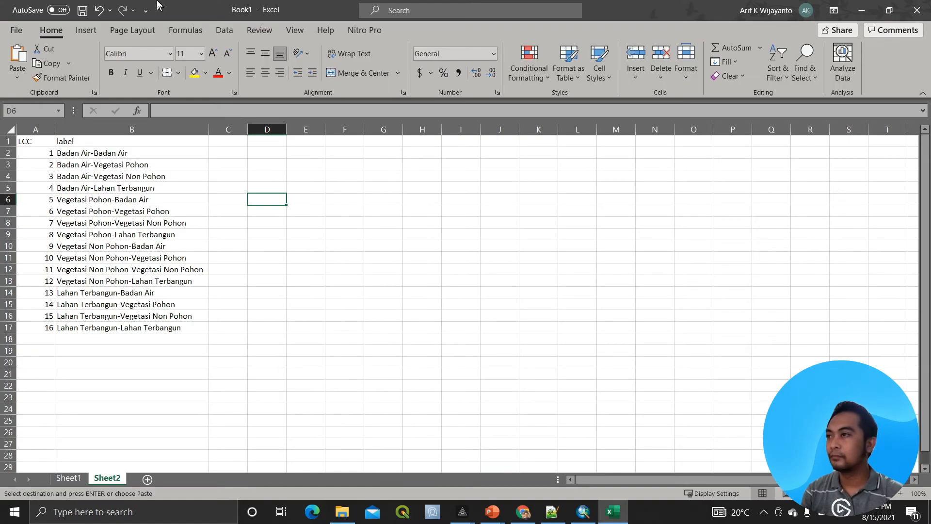
click(21, 31)
click(48, 197)
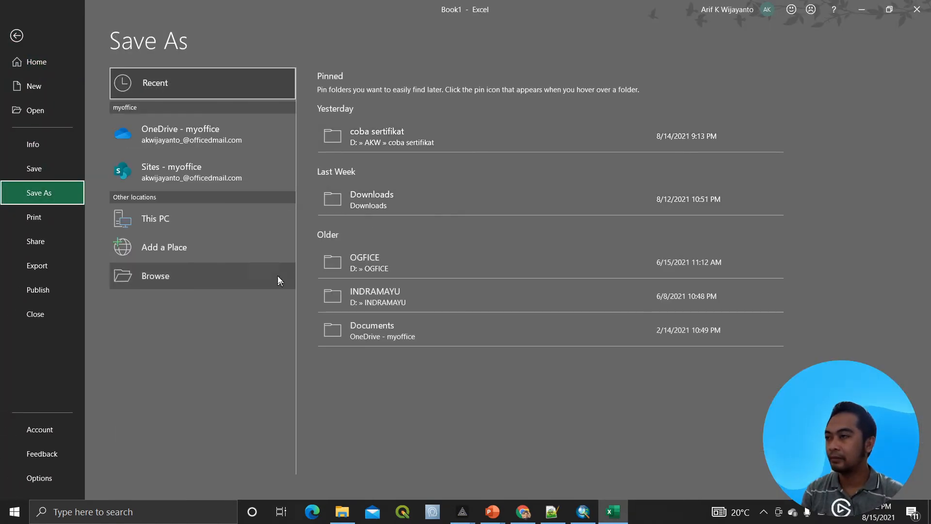
click(204, 272)
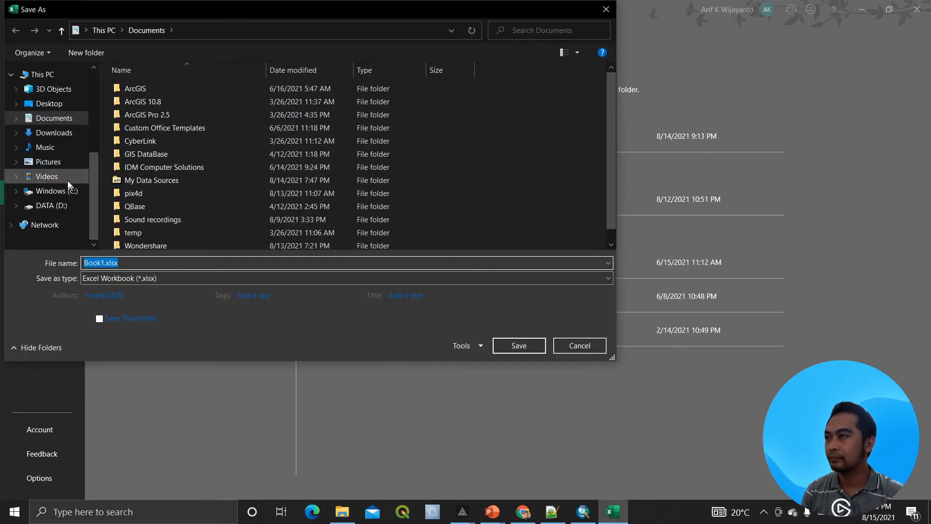
click(57, 213)
double_click(164, 110)
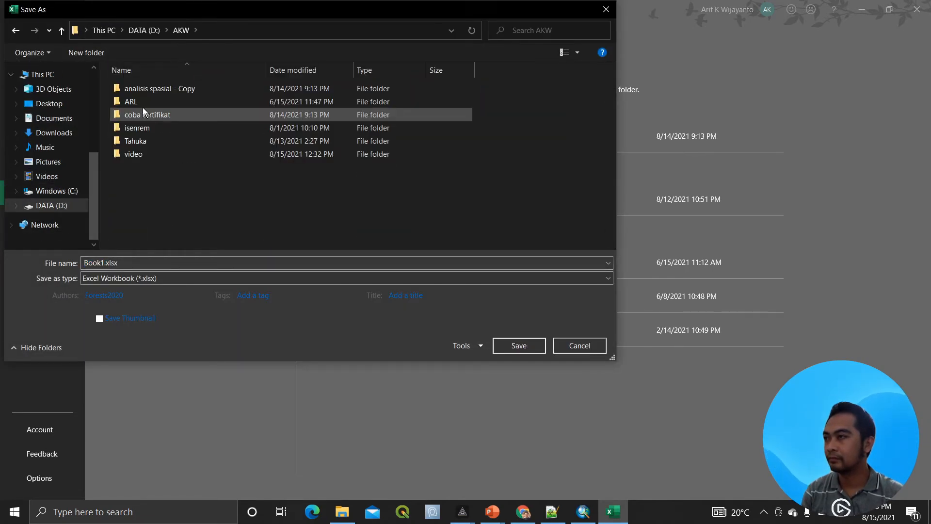
double_click(142, 155)
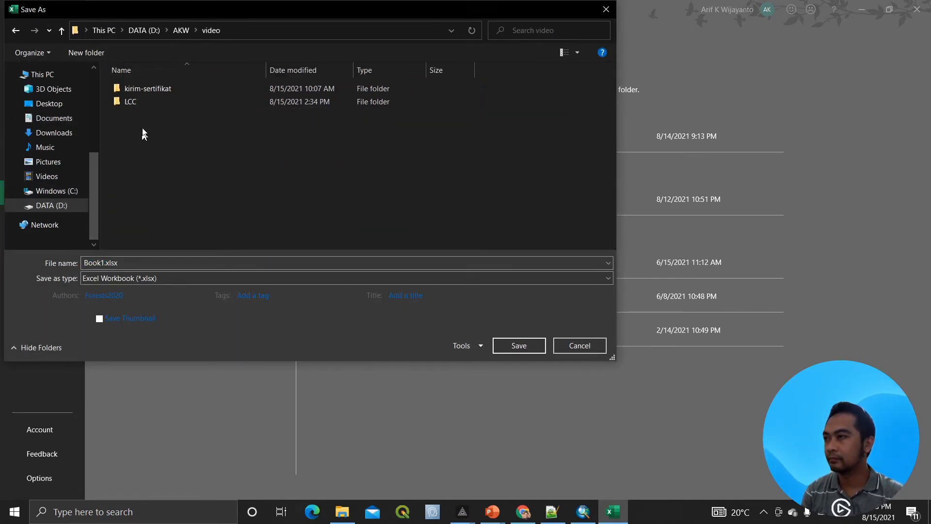
click(146, 92)
double_click(145, 102)
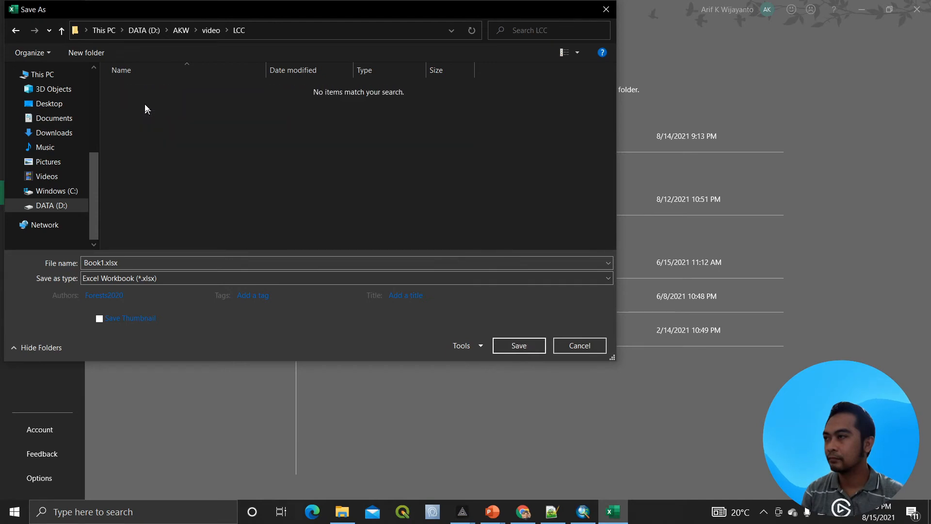
click(156, 258)
text(d)
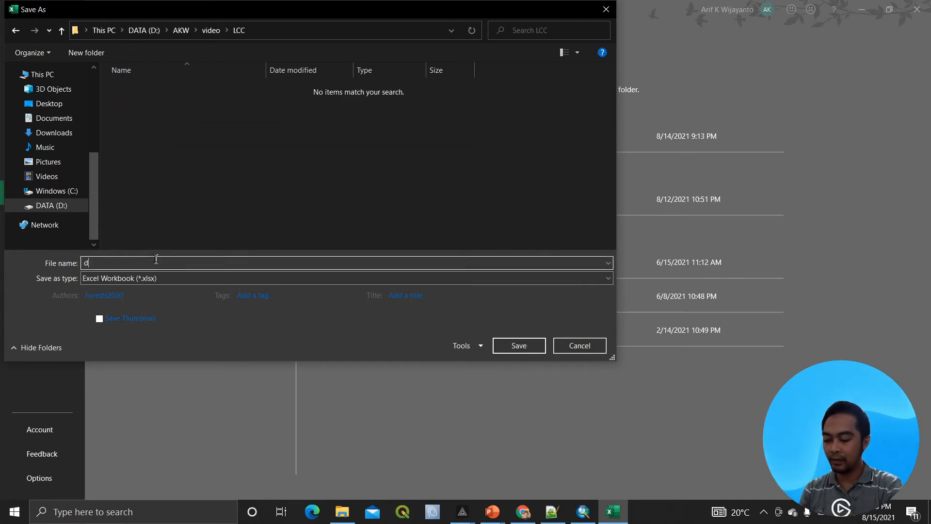
text(ata-lcc)
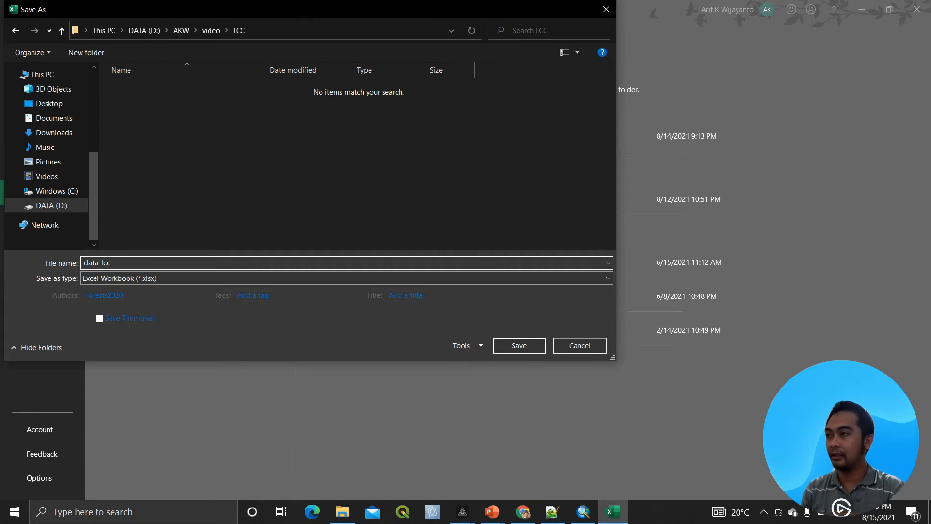
key(Return)
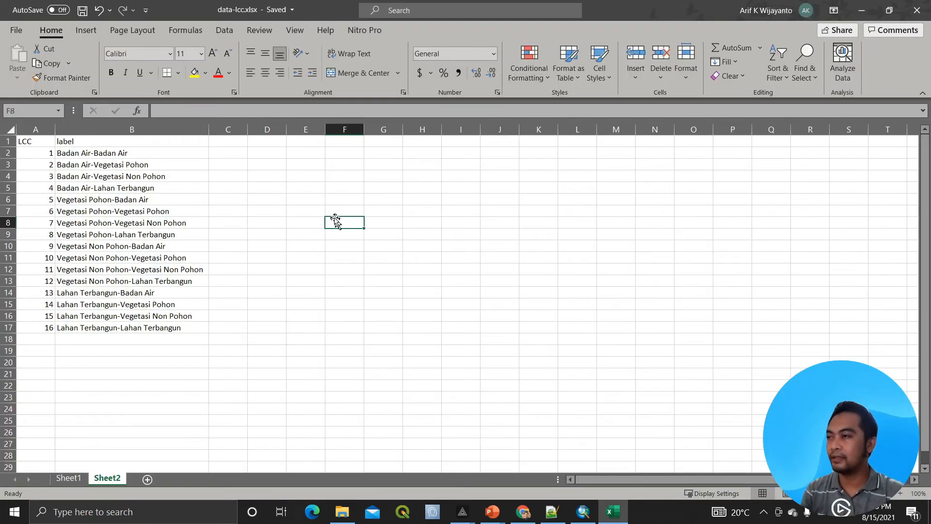
- Switch back to ArcMap and refresh the LCC folder in the Catalog
key(alt+Tab)
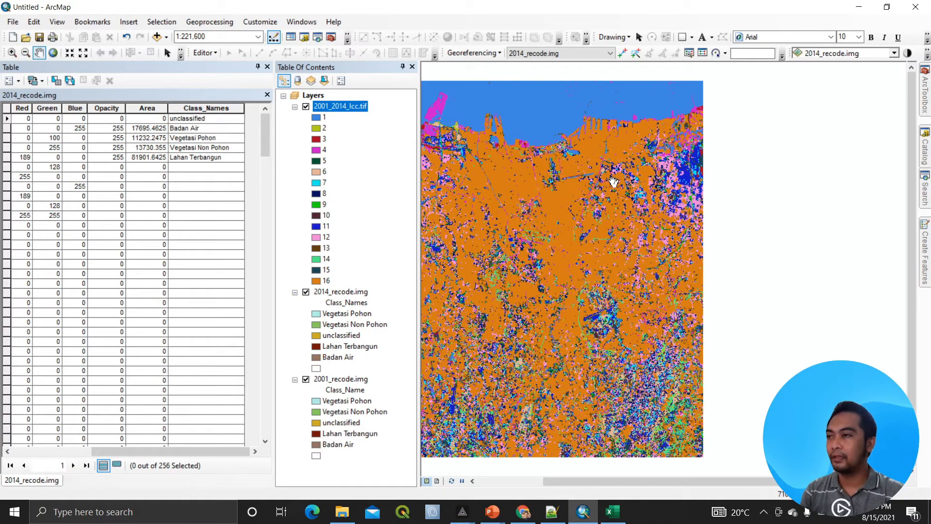
right_click(352, 105)
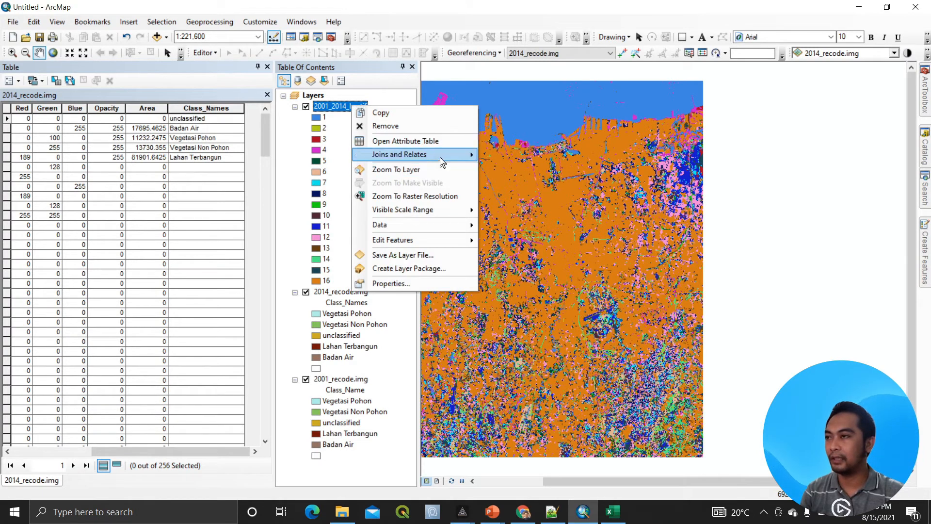
mouse_move(440, 157)
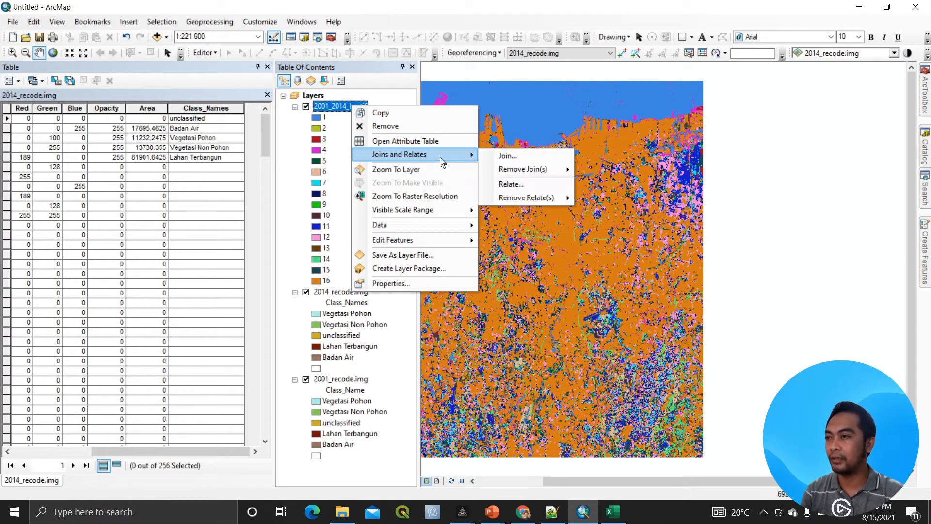
click(925, 151)
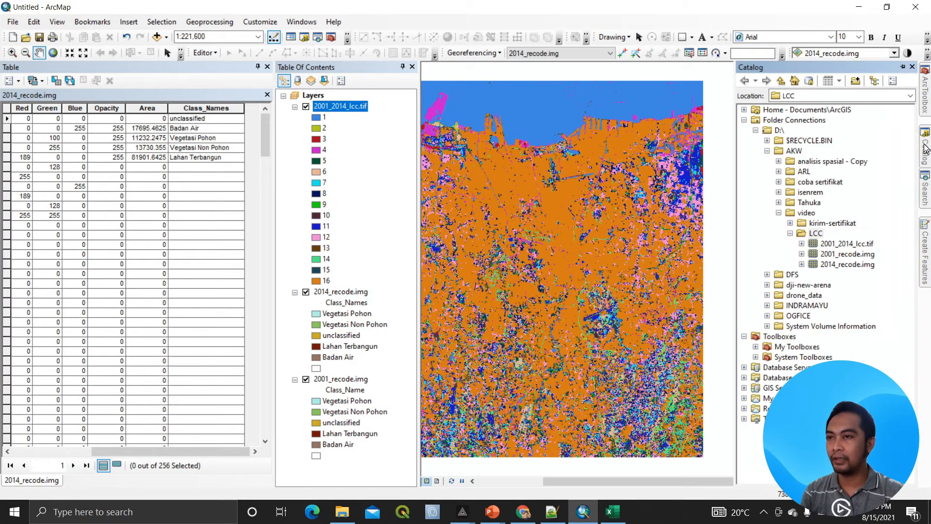
right_click(821, 236)
click(851, 294)
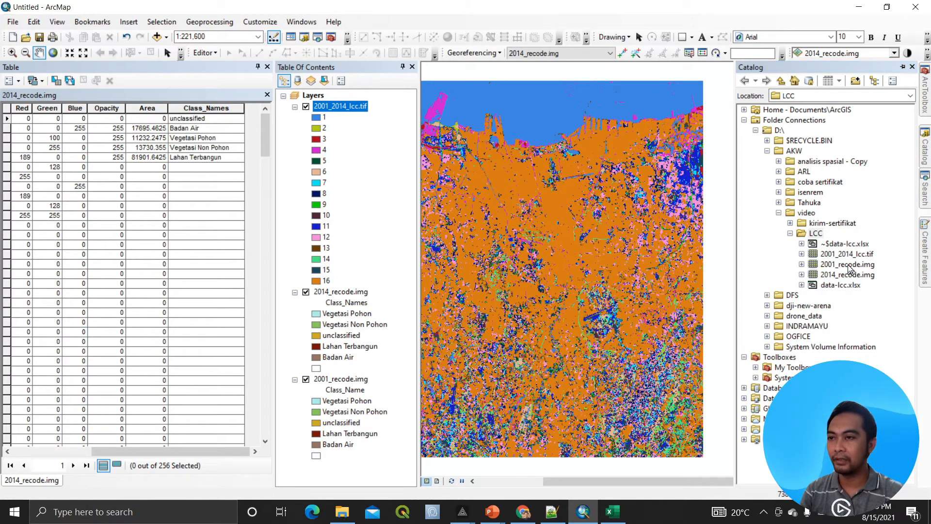
- Try to add data-lcc.xlsx from the LCC folder to the map's layers
click(854, 287)
drag(856, 291, 378, 110)
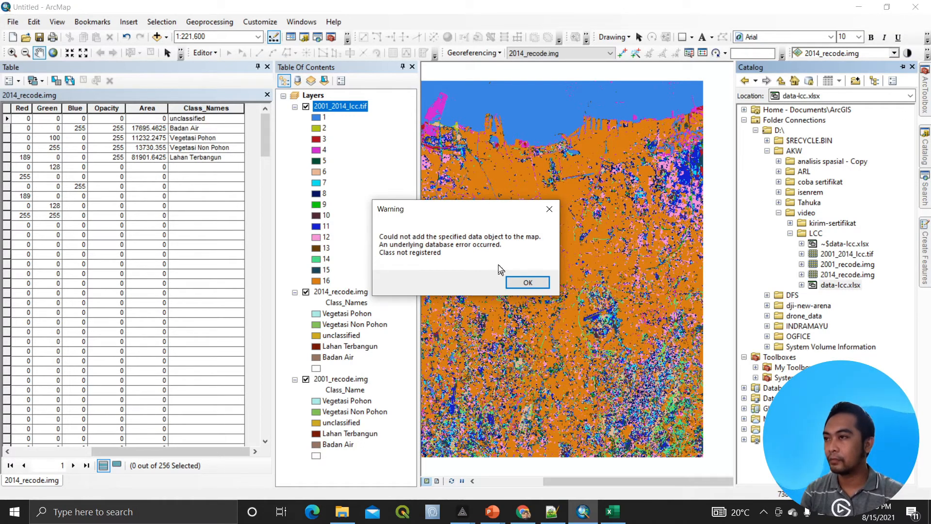
click(527, 282)
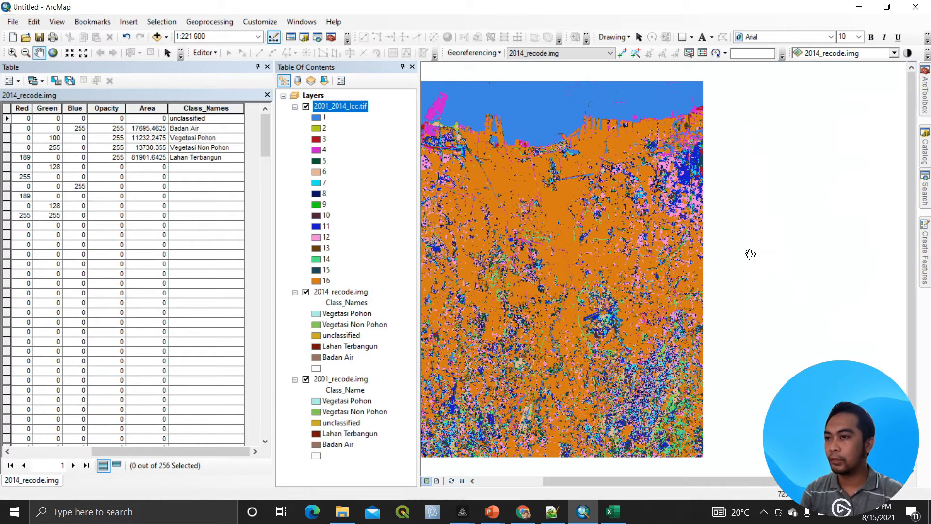
- Switch to Excel and save the active lookup sheet as data-lcc in CSV UTF-8 (Comma delimited) format in D:\AKW\video\LCC
key(alt+Tab)
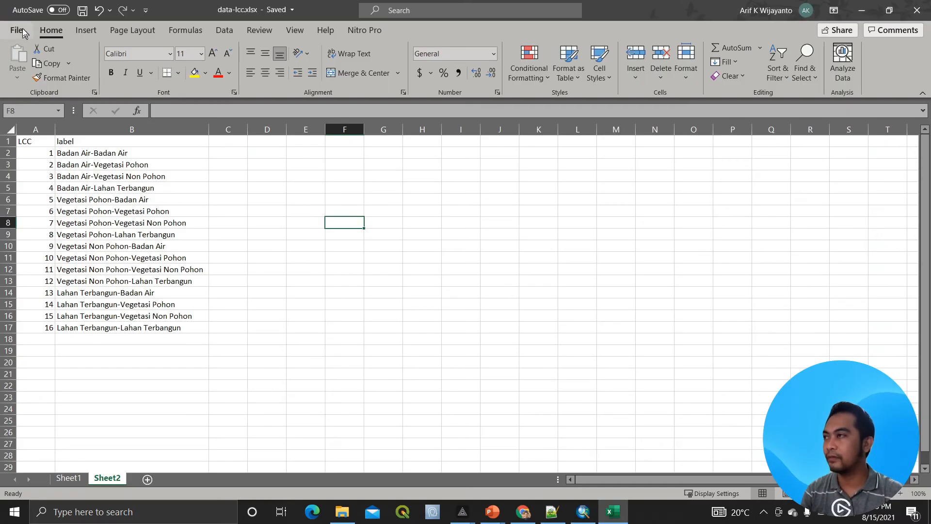
click(19, 31)
click(64, 191)
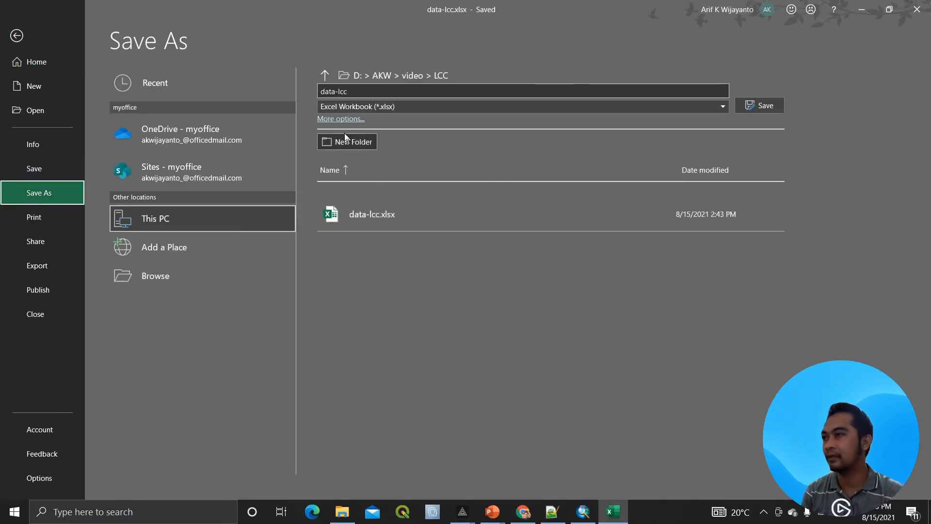
click(388, 108)
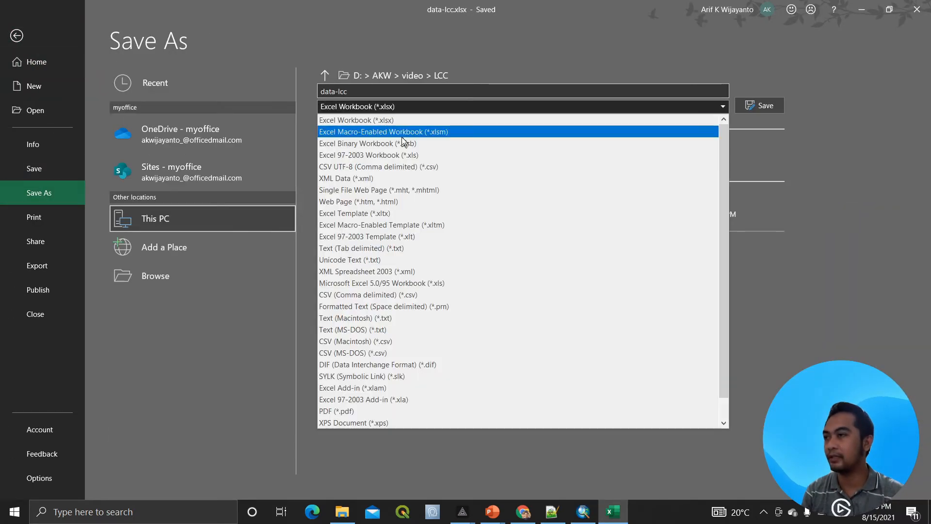
click(444, 168)
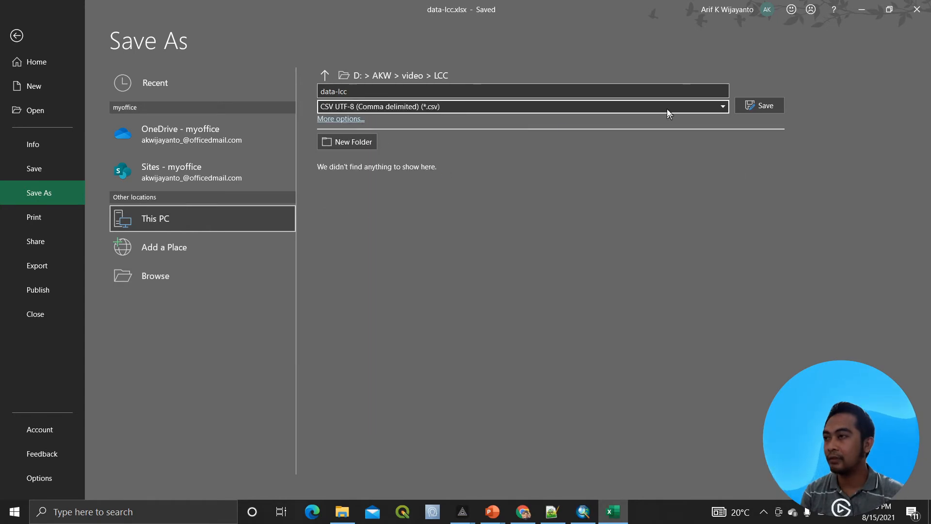
click(764, 111)
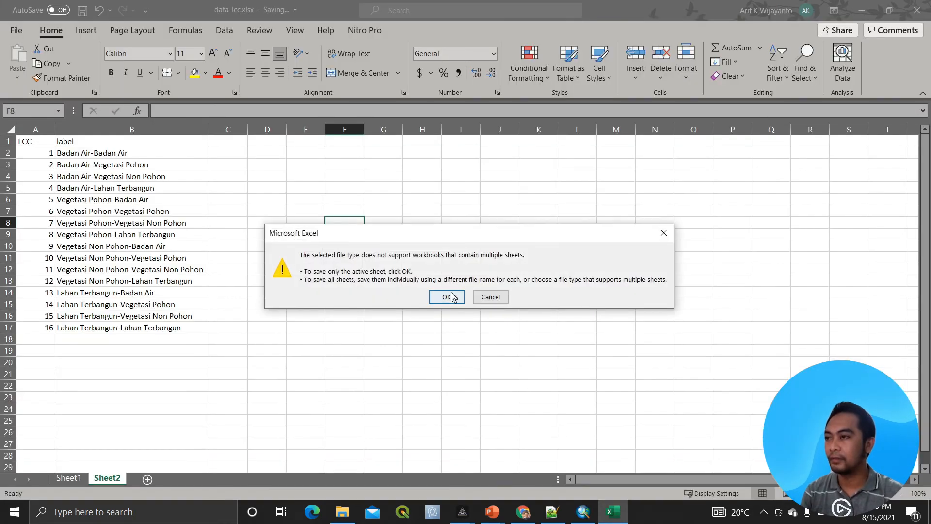
click(447, 296)
click(500, 210)
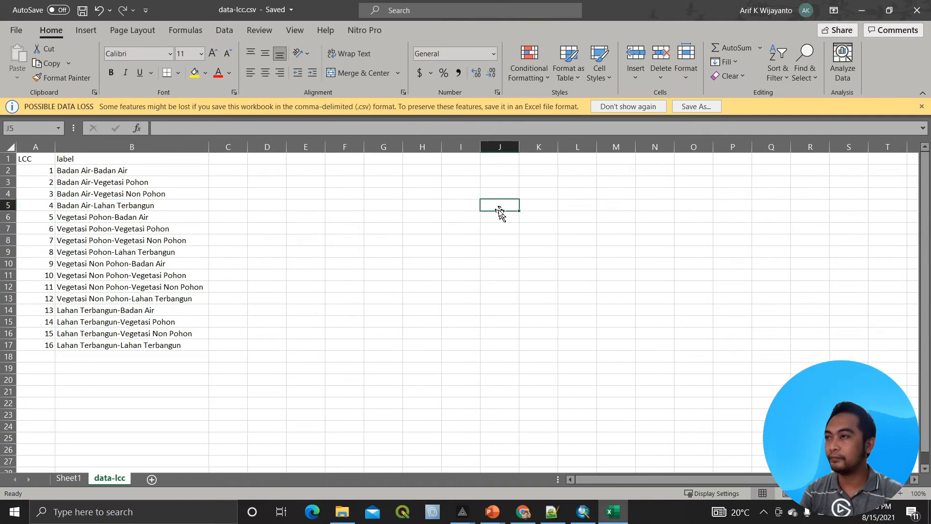
- Switch back to ArcMap, refresh the LCC folder in the Catalog and add data-lcc.csv to the map's layers
key(alt+Tab)
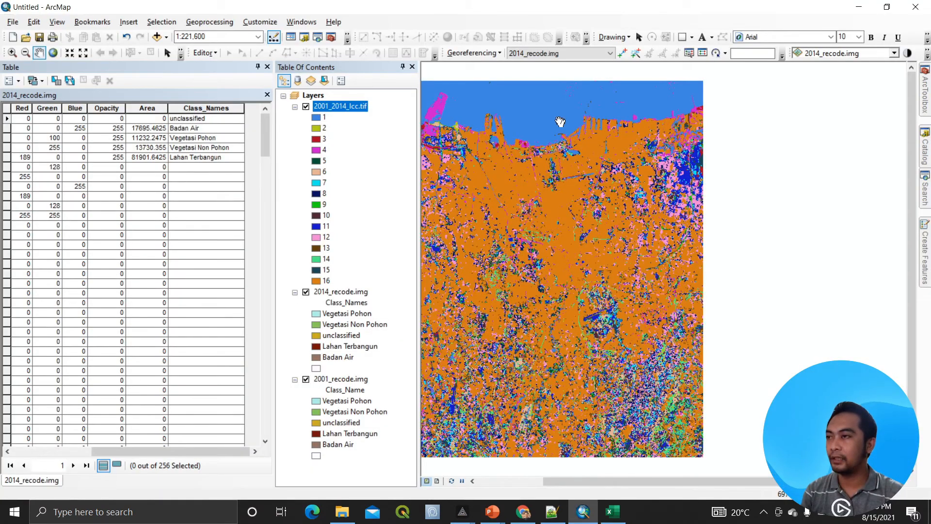
right_click(817, 235)
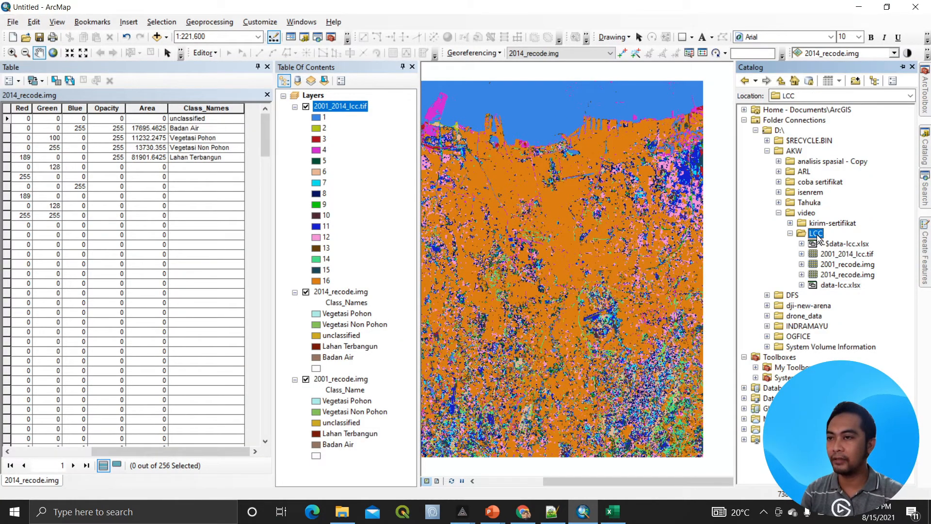
click(852, 297)
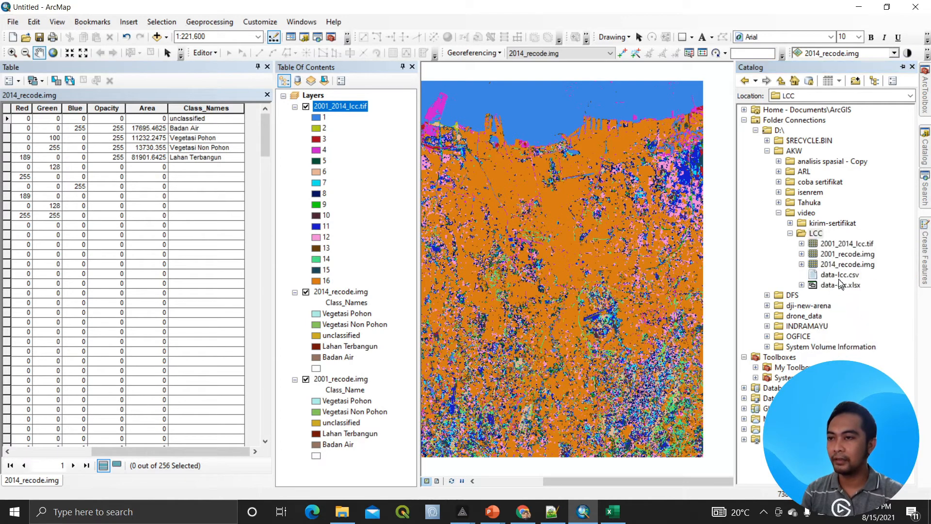
drag(853, 275, 344, 107)
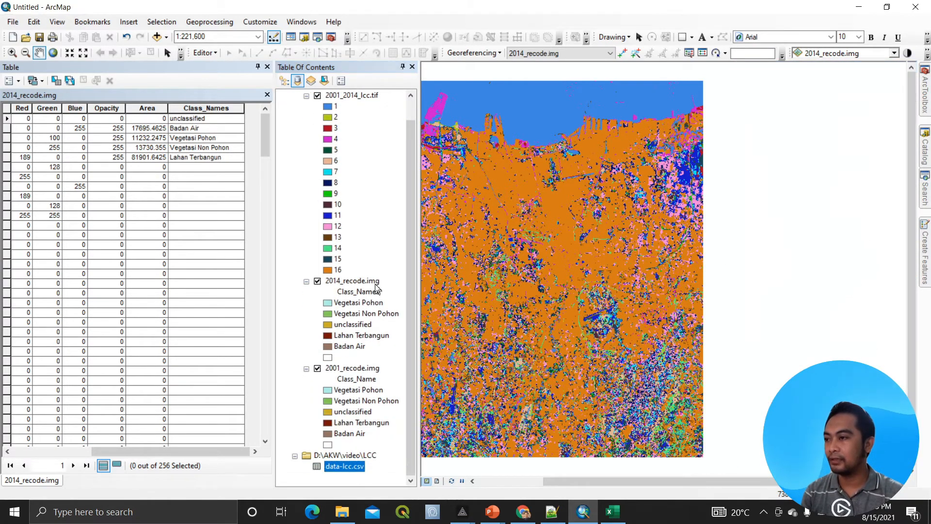
right_click(353, 116)
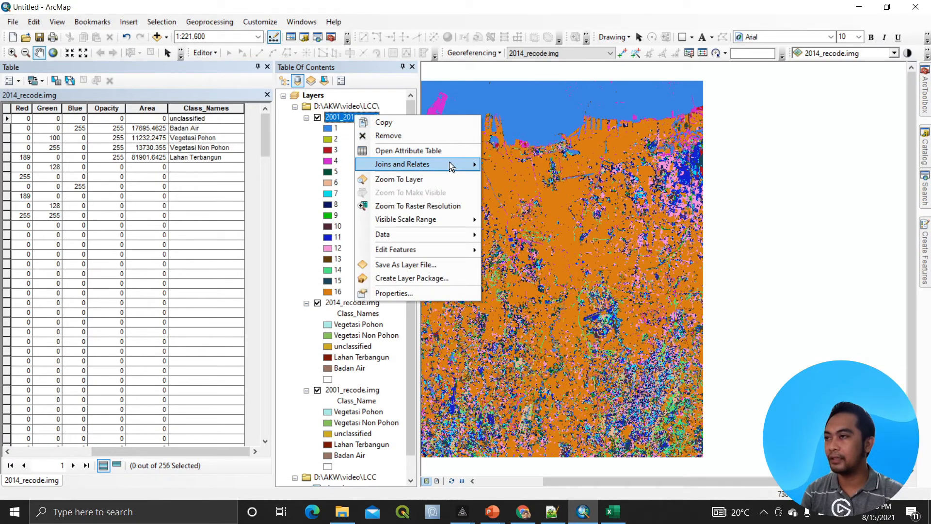
mouse_move(422, 164)
click(505, 164)
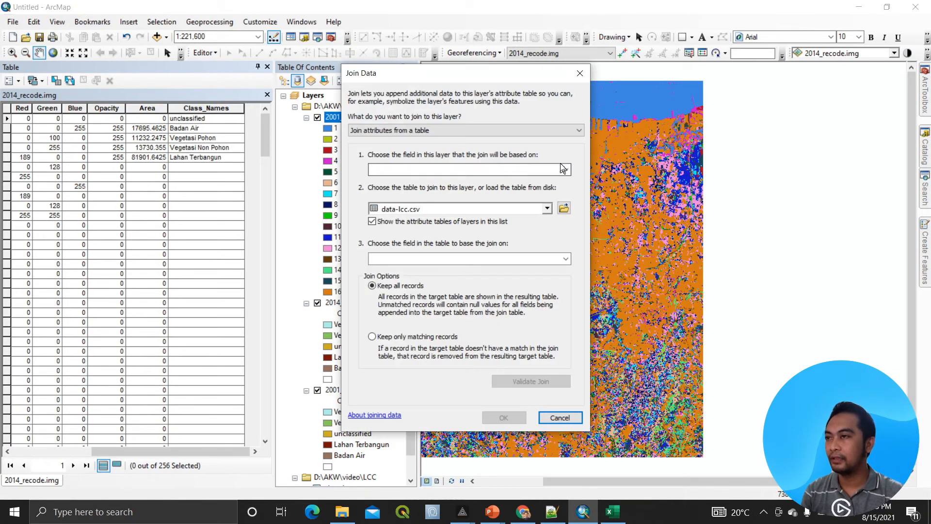
click(569, 170)
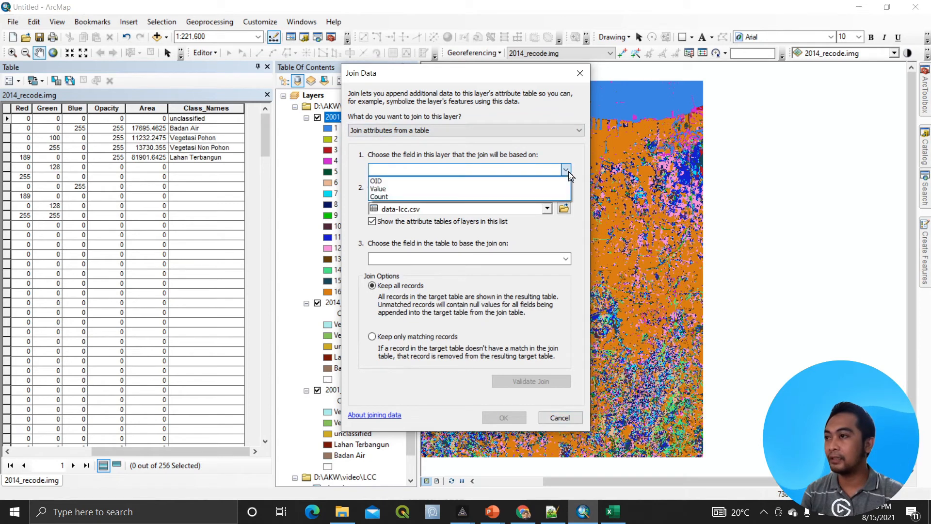
click(569, 171)
click(570, 129)
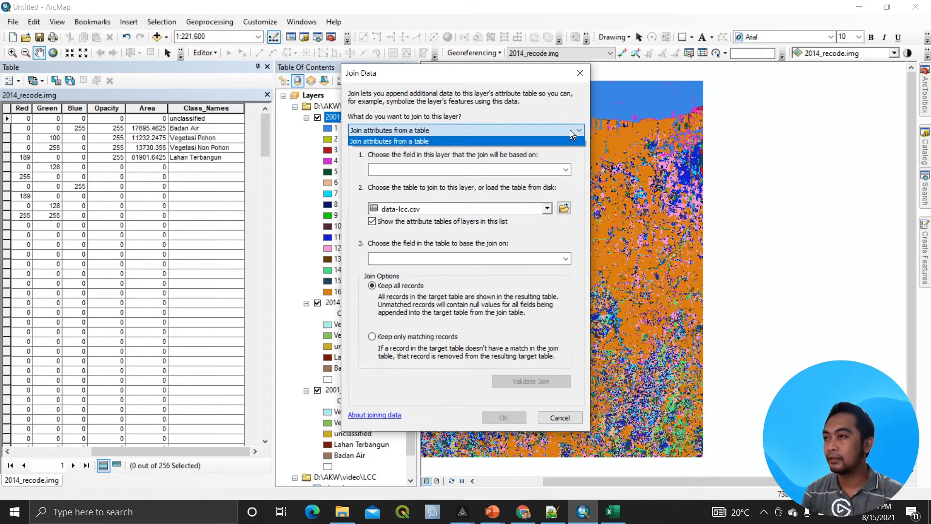
click(567, 141)
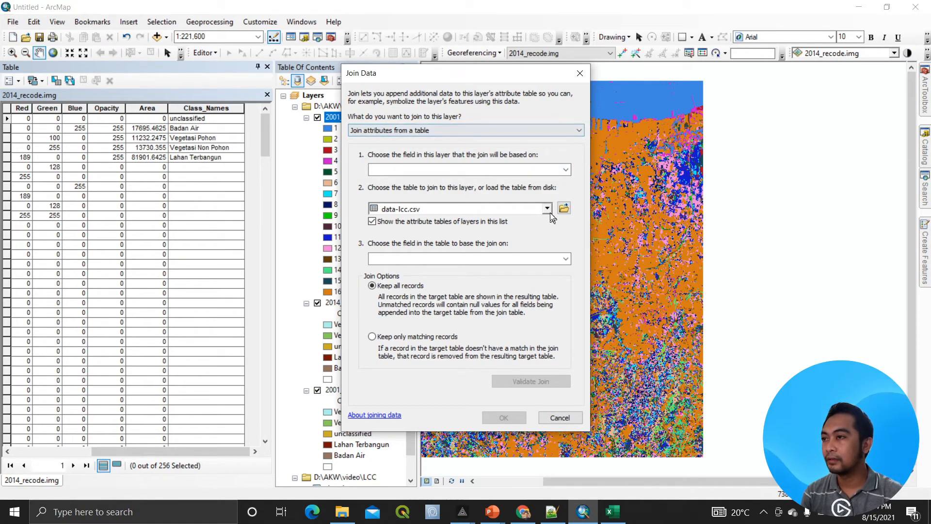
click(566, 169)
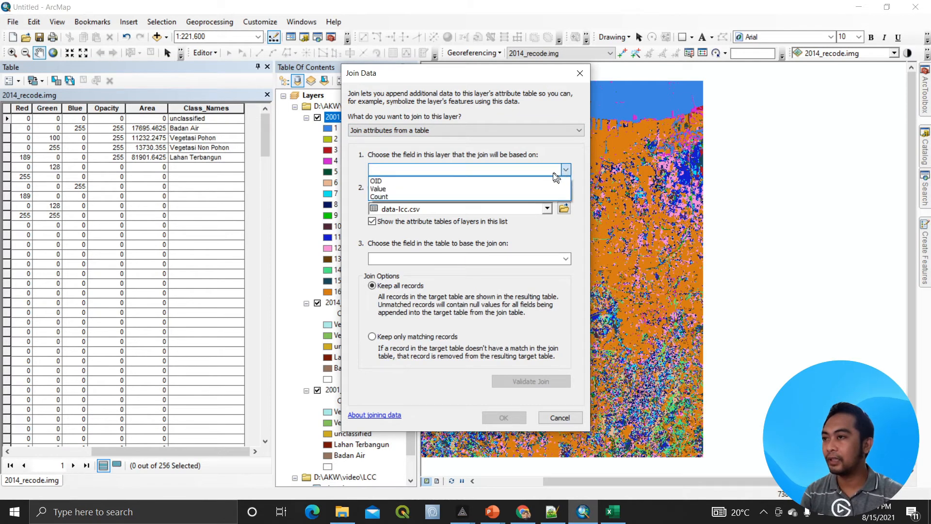
click(515, 183)
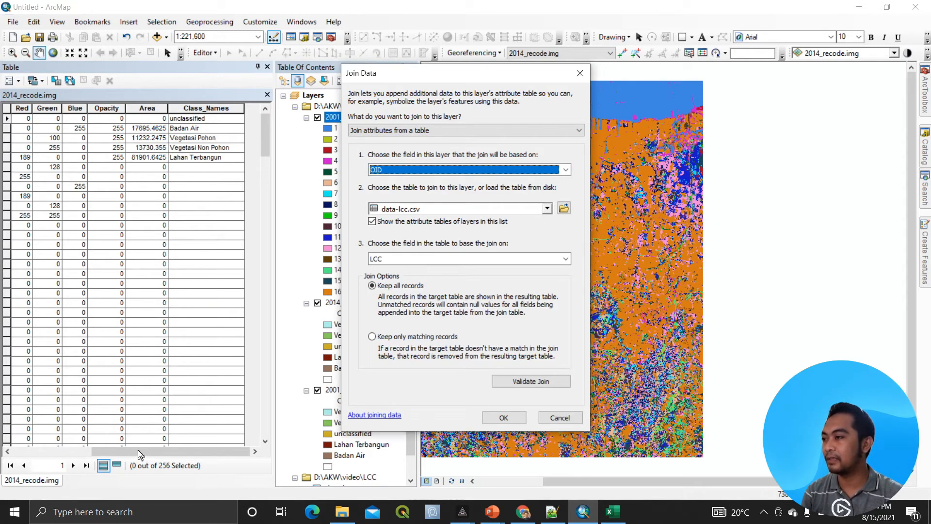
click(562, 418)
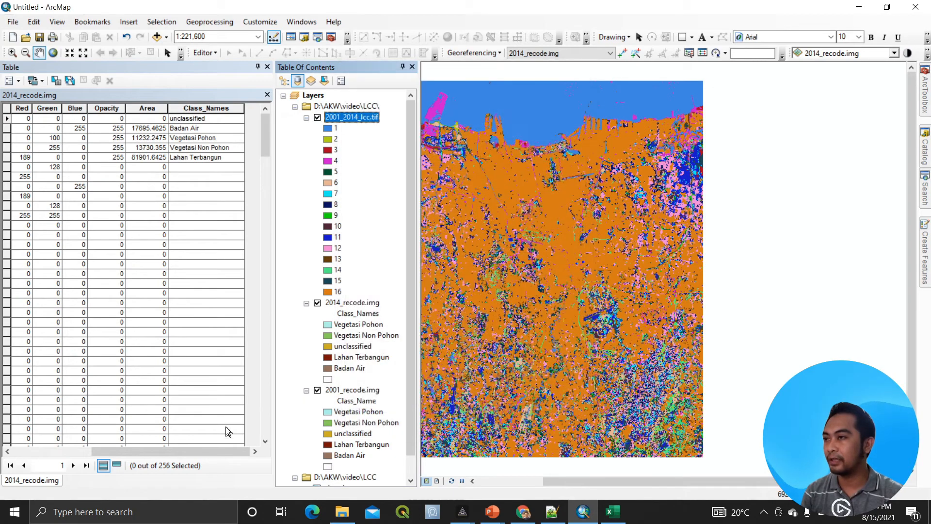
- Close the 2014_recode.img table and open the attribute table of 2001_2014_lcc.tif
mouse_move(204, 451)
mouse_down()
mouse_move(101, 444)
mouse_move(192, 443)
mouse_up()
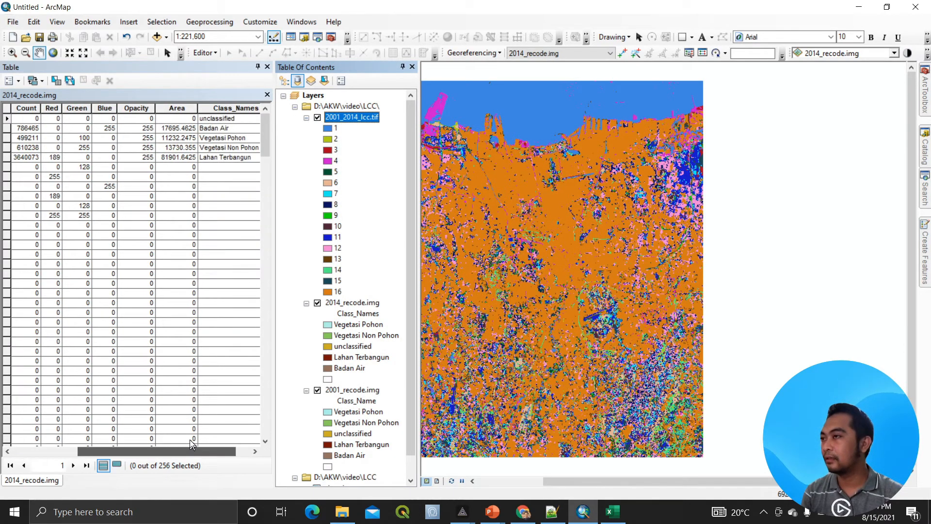
click(267, 67)
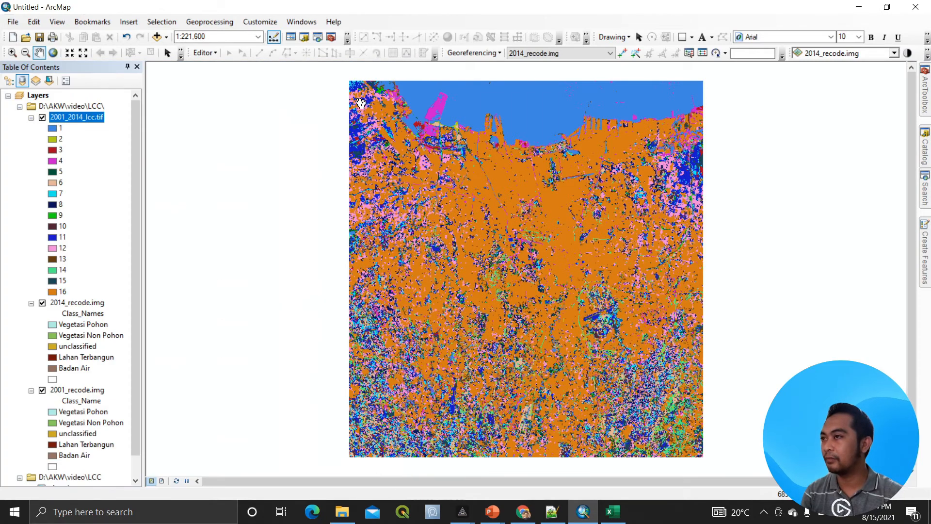
right_click(102, 116)
click(141, 151)
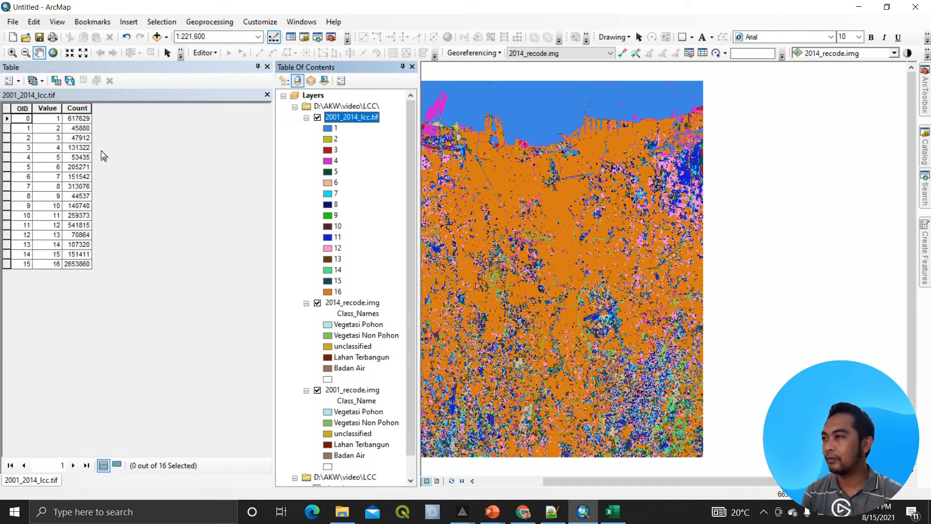
- Set up a table join for 2001_2014_lcc.tif, matching its Value field to the LCC field of data-lcc.csv
right_click(343, 117)
mouse_move(458, 165)
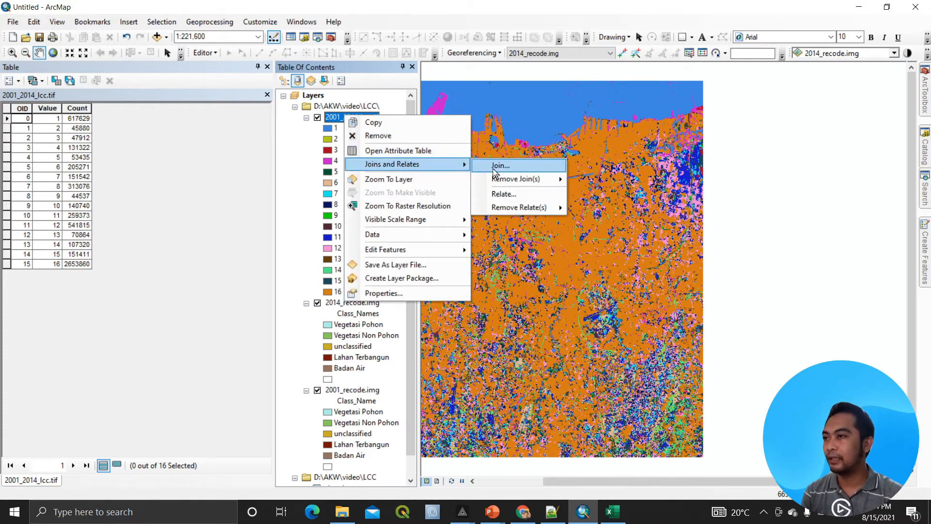
click(499, 166)
click(566, 170)
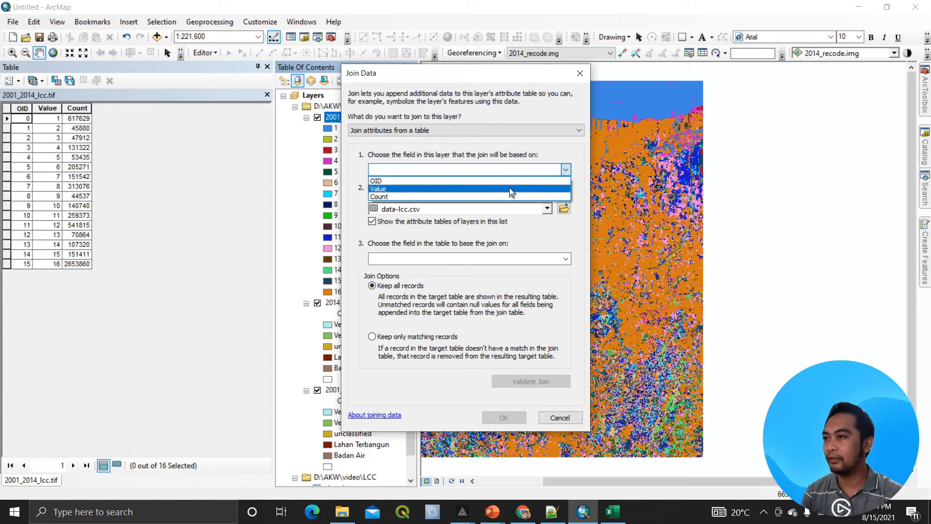
click(509, 188)
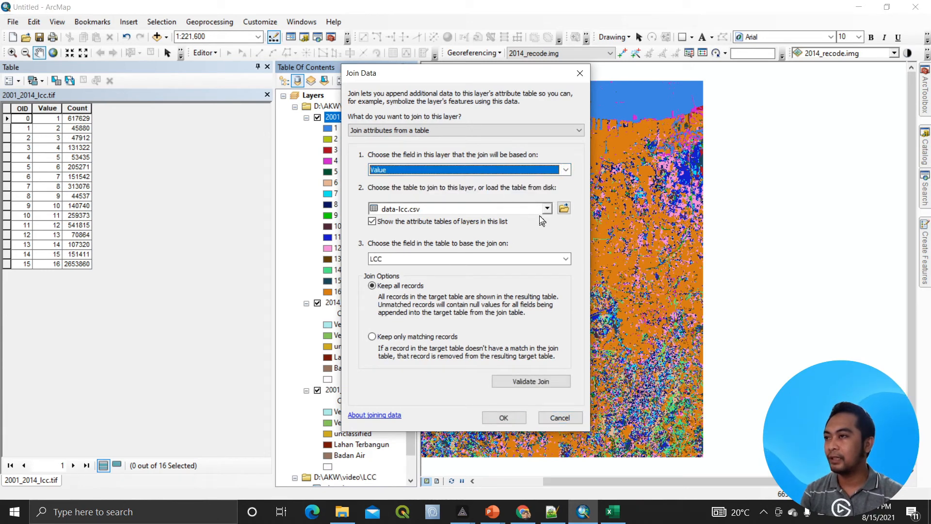
click(566, 260)
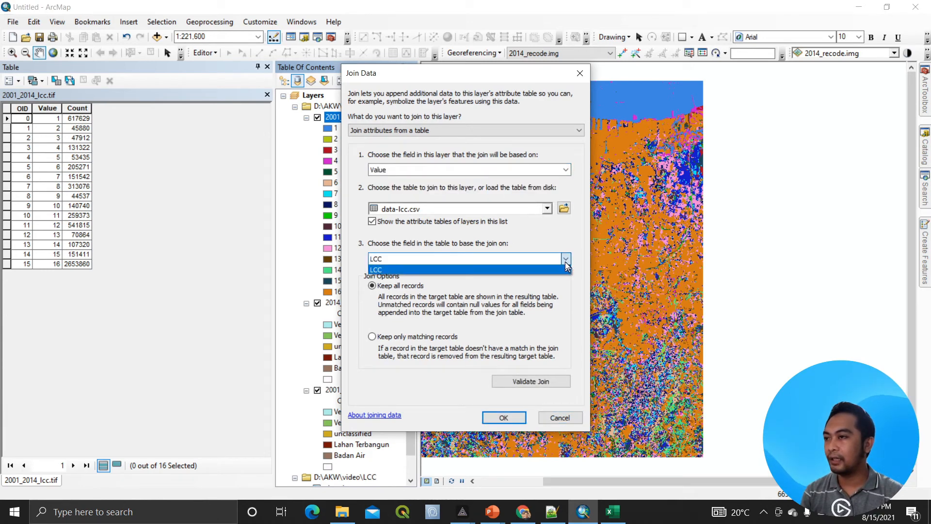
click(566, 264)
- Check the LCC and label columns of data-lcc.csv in Excel, and return to the join settings in ArcMap
key(alt+Tab)
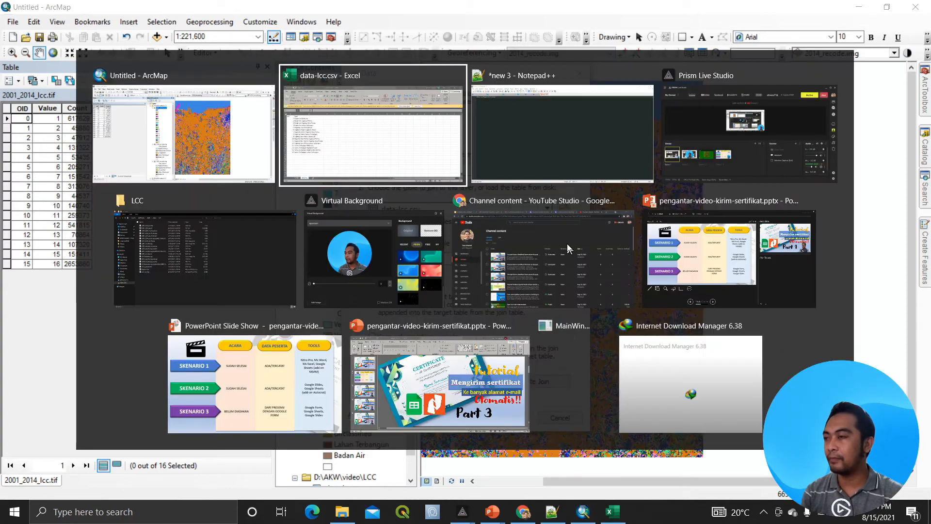
click(111, 160)
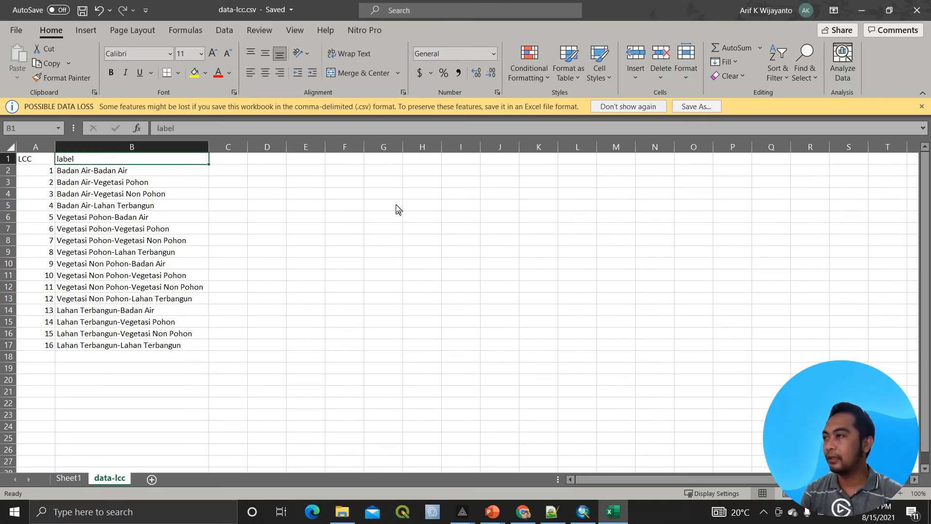
key(alt+Tab)
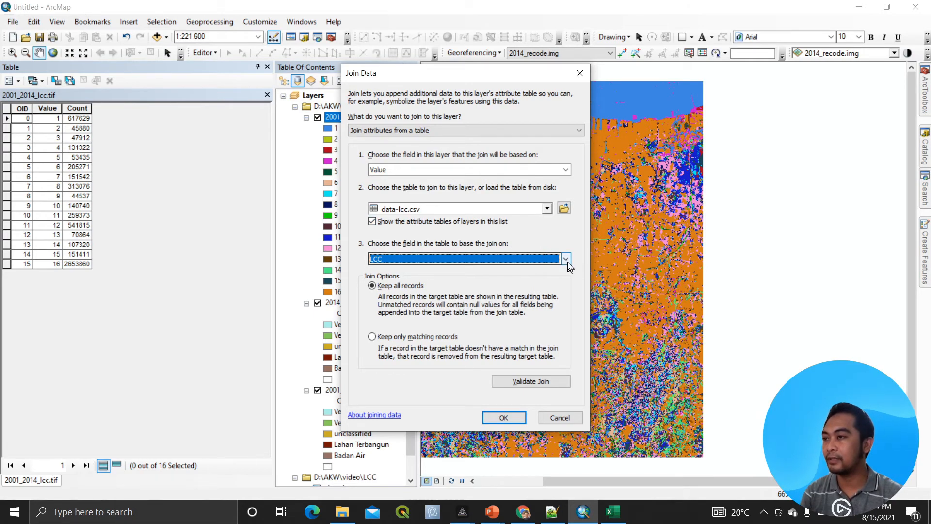
key(alt+Tab)
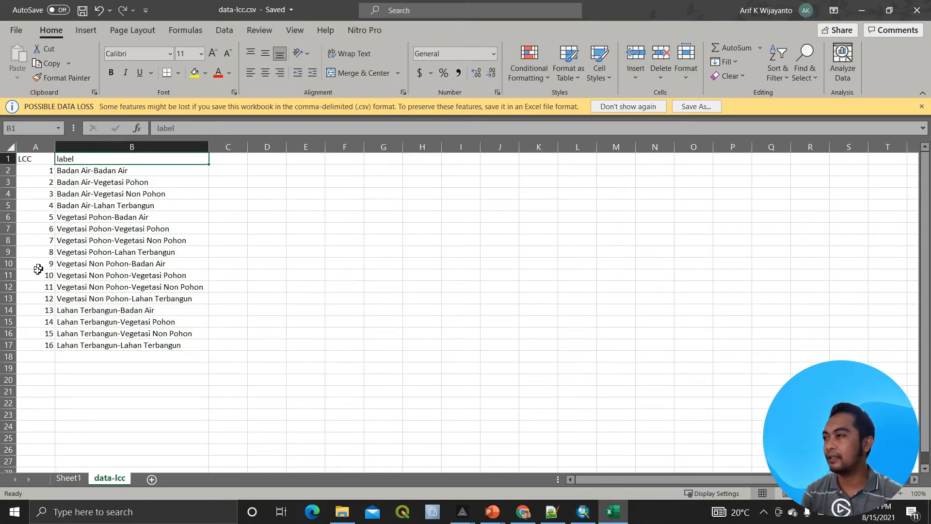
key(alt+Tab)
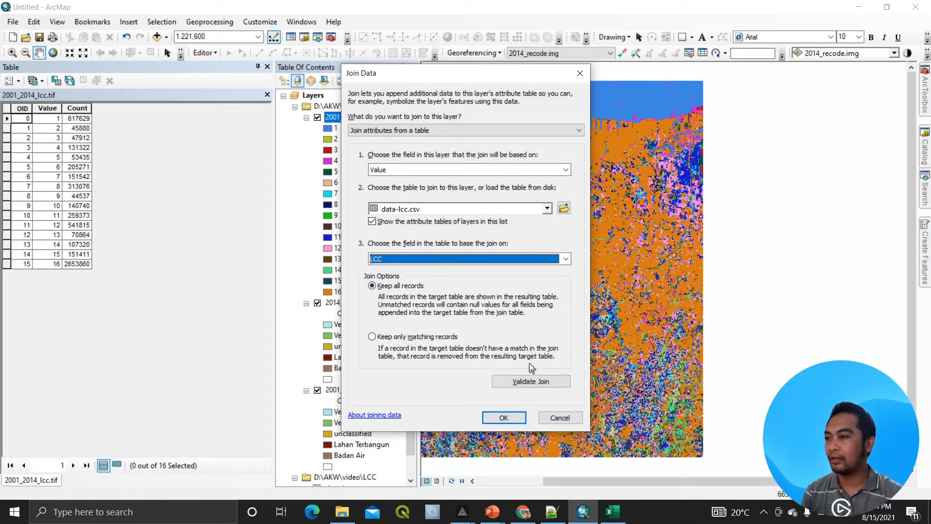
- Validate the join between Value and LCC, and apply it to 2001_2014_lcc.tif keeping all records
click(531, 382)
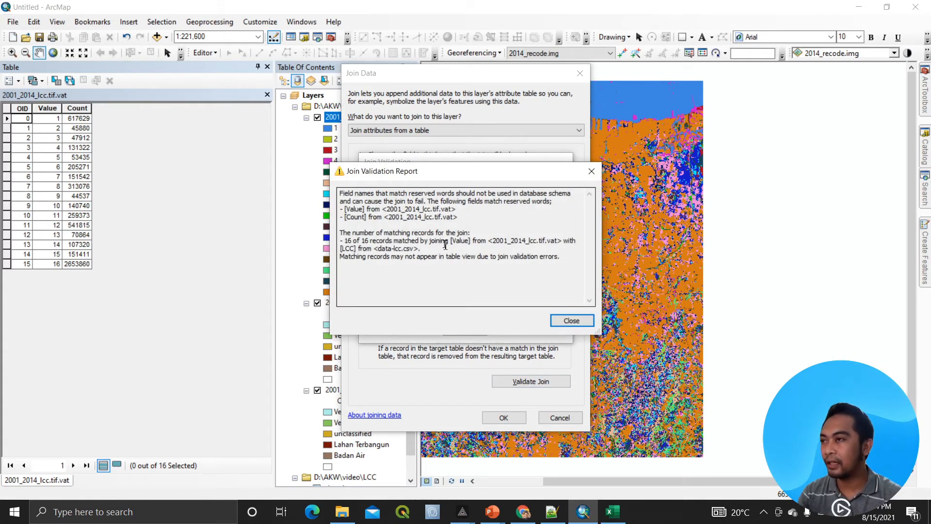
click(567, 321)
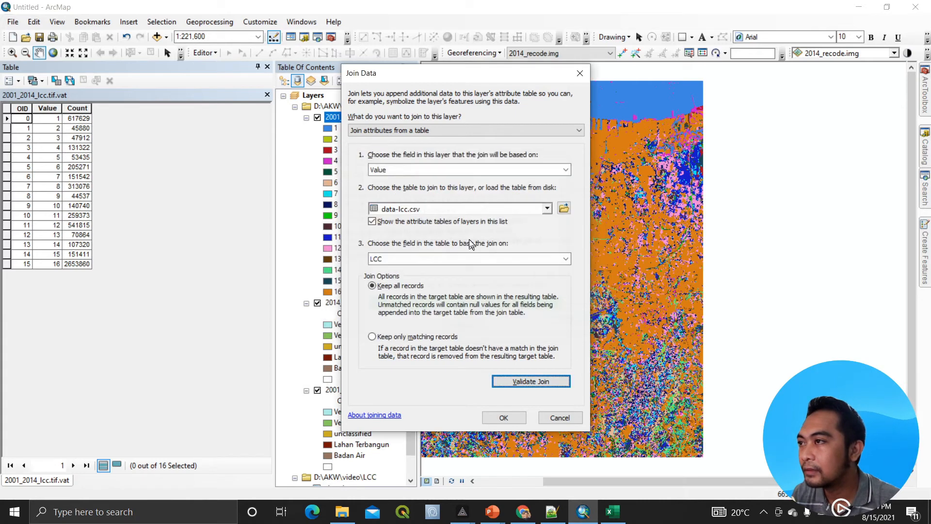
click(516, 380)
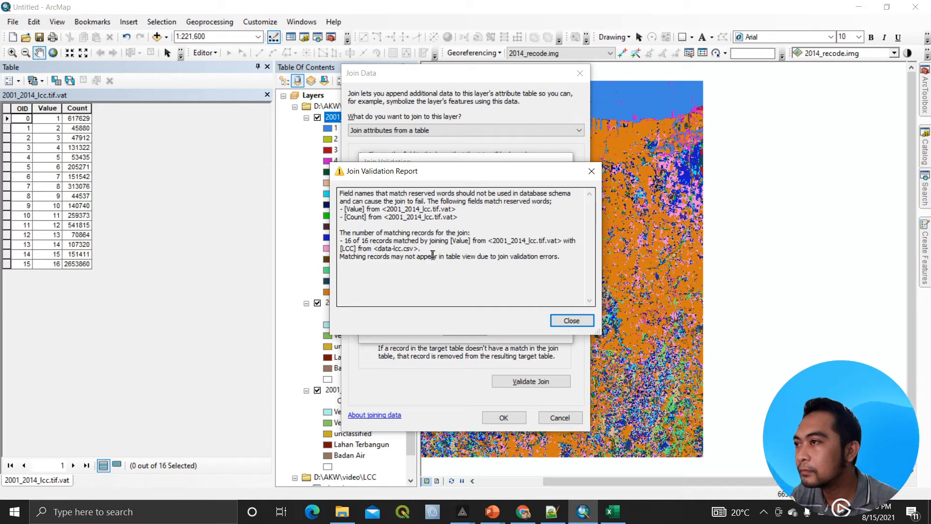
click(571, 321)
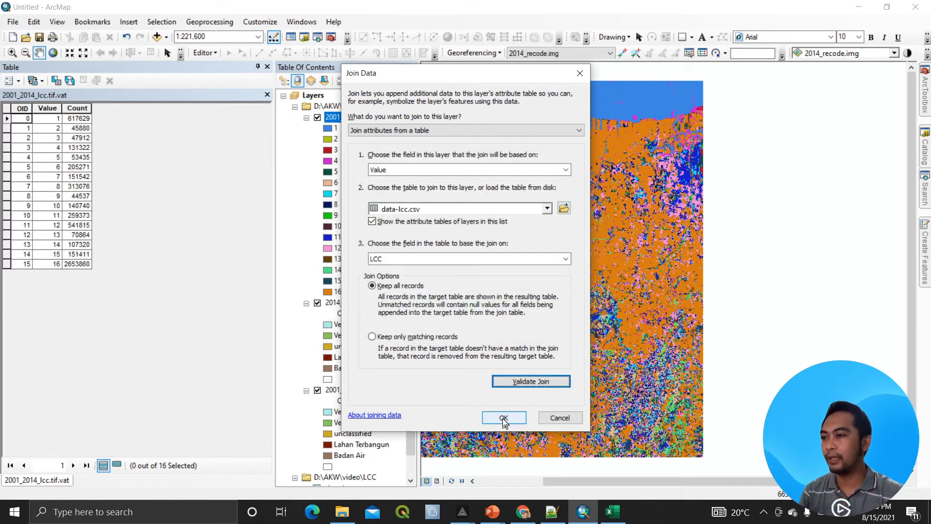
click(504, 419)
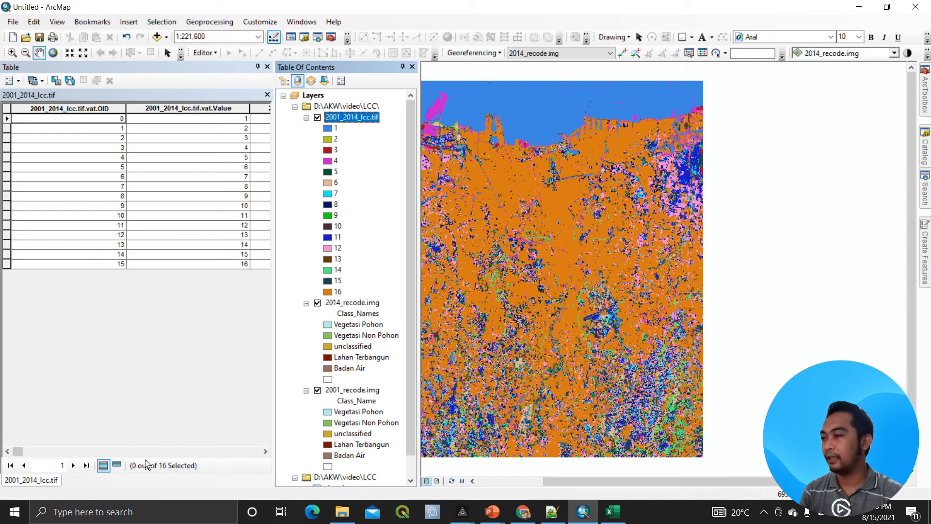
- Review the joined LCC and label columns, and add a Float field named luas to the 2001_2014_lcc.tif attribute table
drag(20, 454, 196, 443)
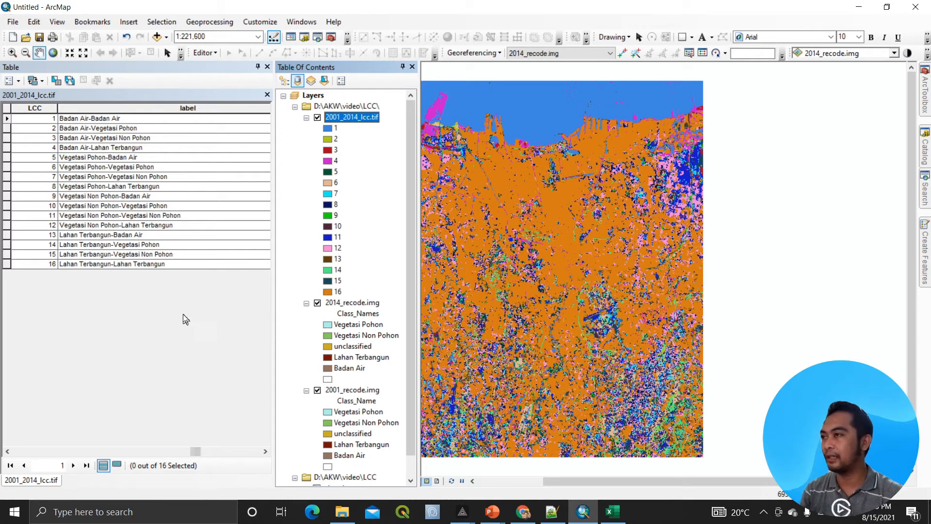
drag(205, 453, 266, 449)
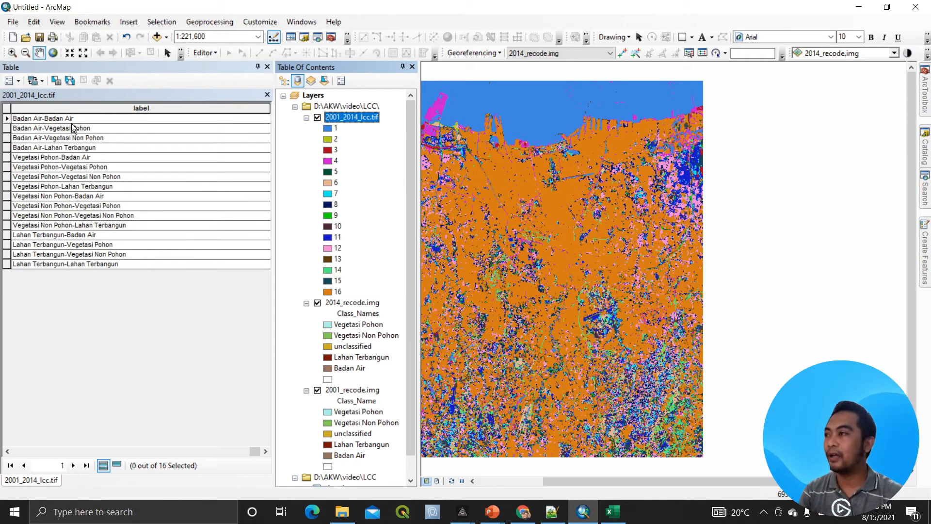
click(18, 81)
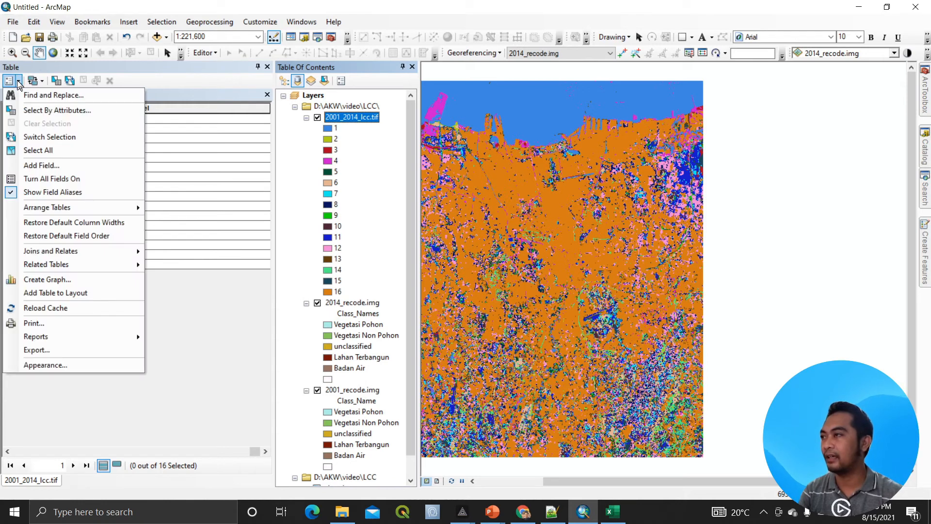
click(37, 165)
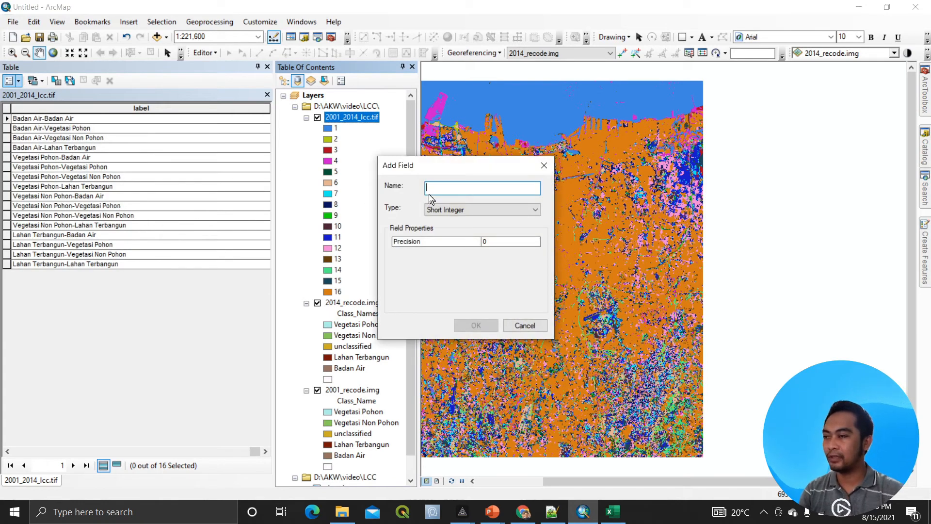
text(luas)
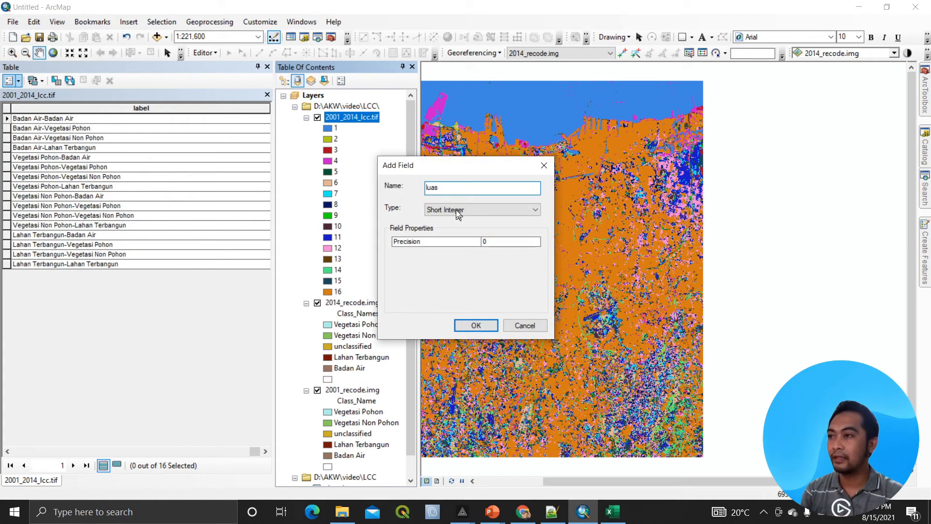
click(456, 210)
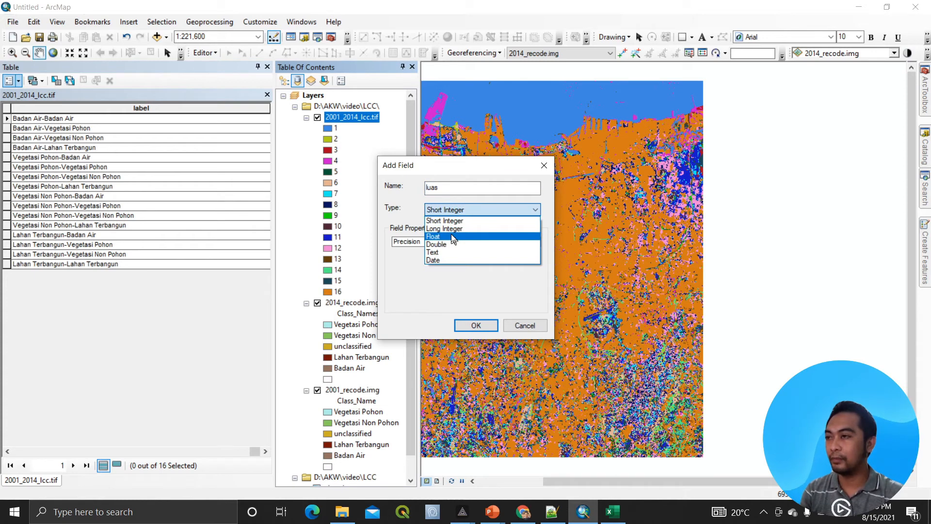
click(451, 236)
click(476, 325)
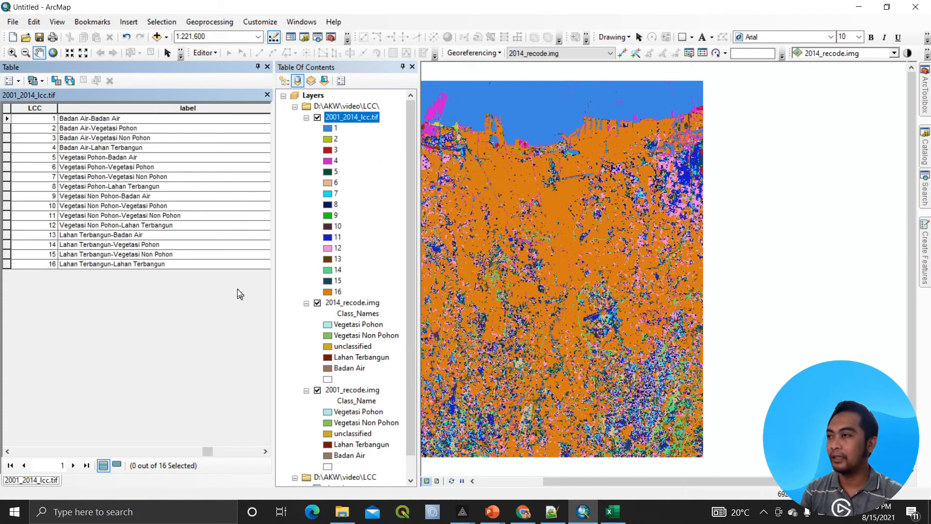
- Check the cell size, coordinate system and linear unit in the source properties of 2001_2014_lcc.tif, and close them without changes
drag(208, 455, 124, 448)
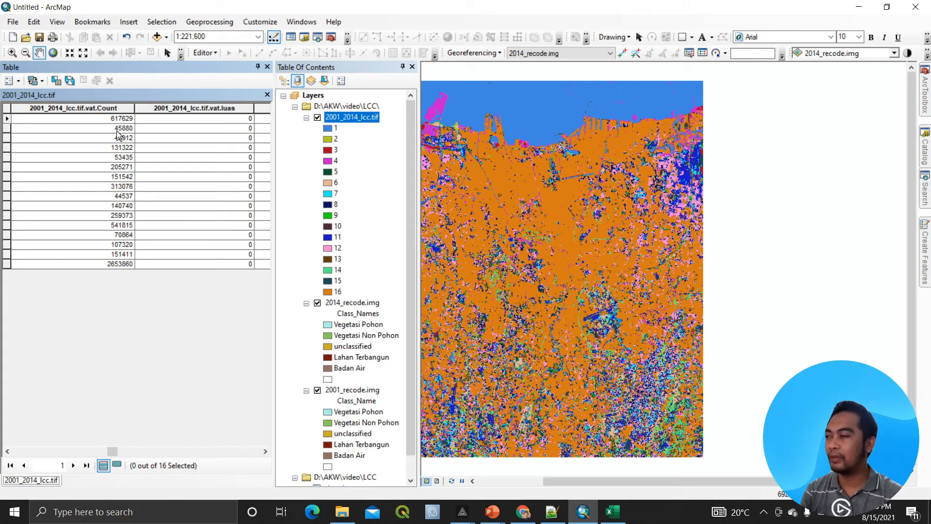
right_click(346, 118)
click(418, 297)
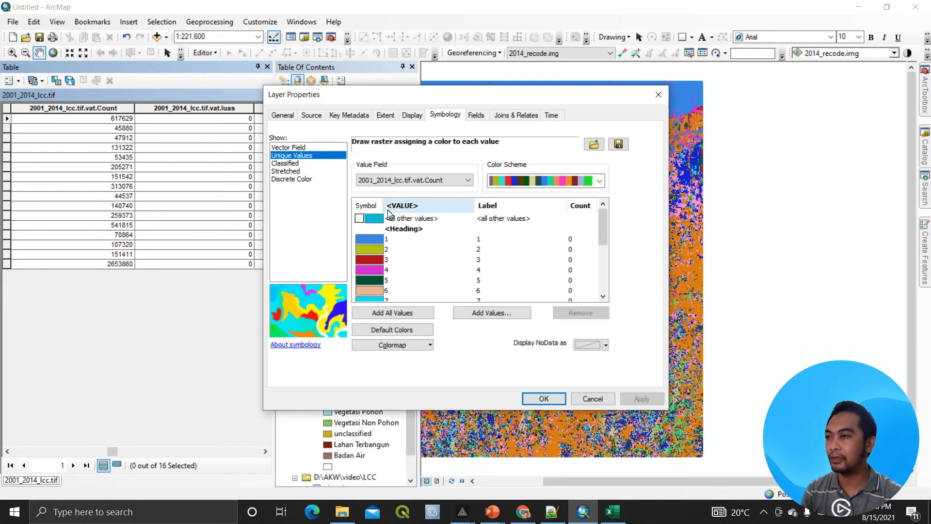
click(312, 117)
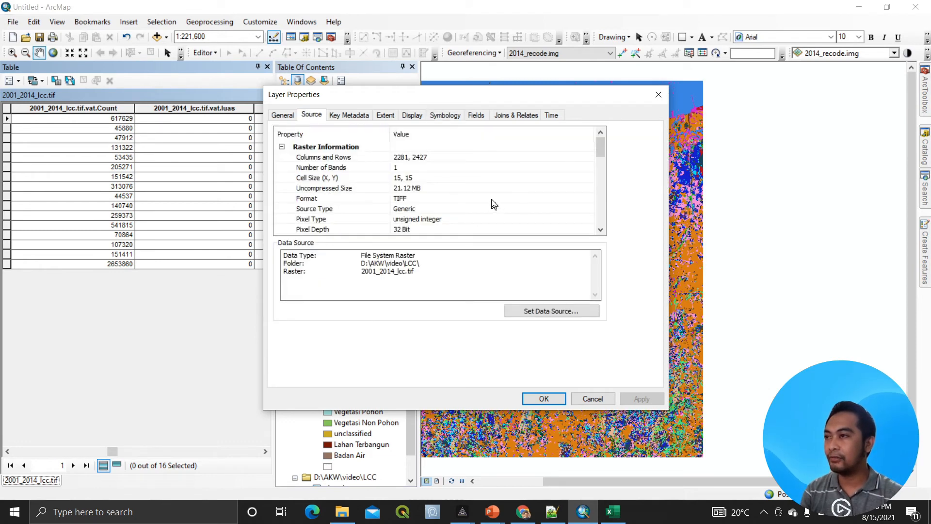
scroll(494, 204, down, 2)
scroll(494, 204, down, 4)
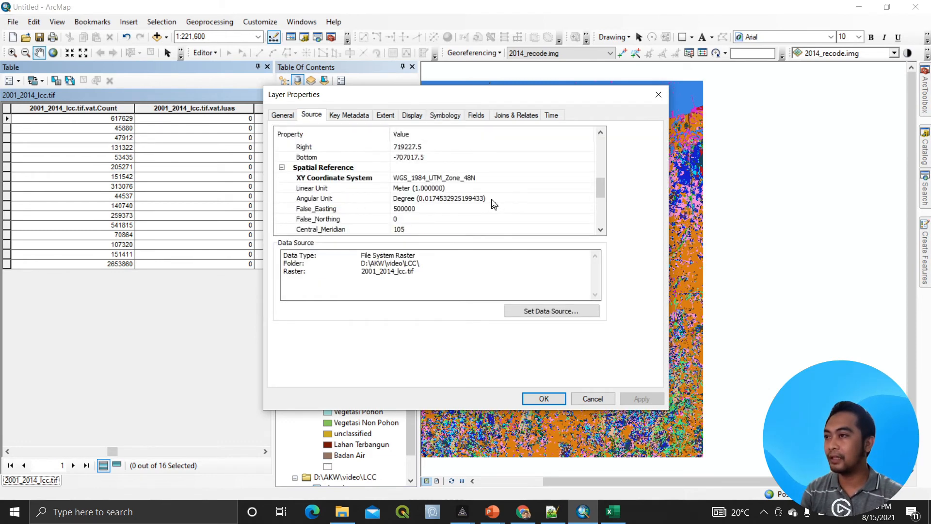
scroll(493, 204, up, 3)
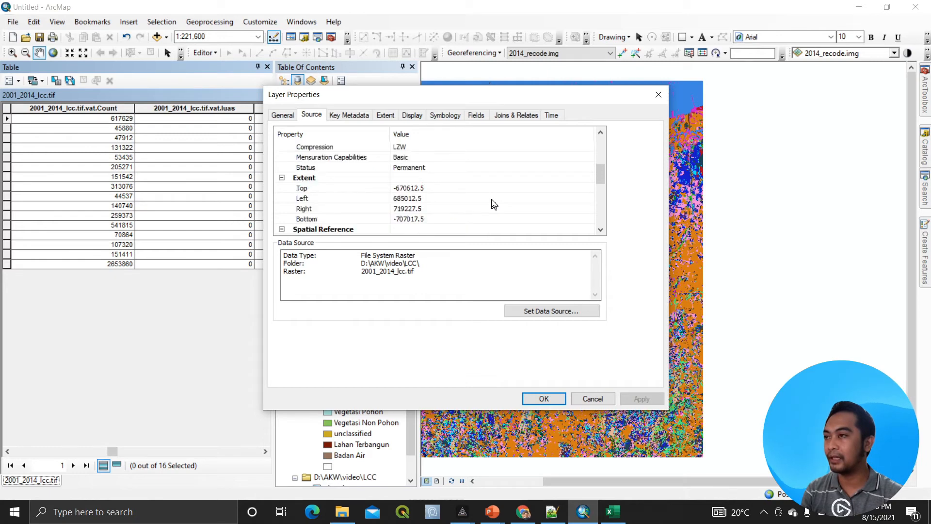
scroll(494, 204, down, 1)
scroll(493, 204, down, 3)
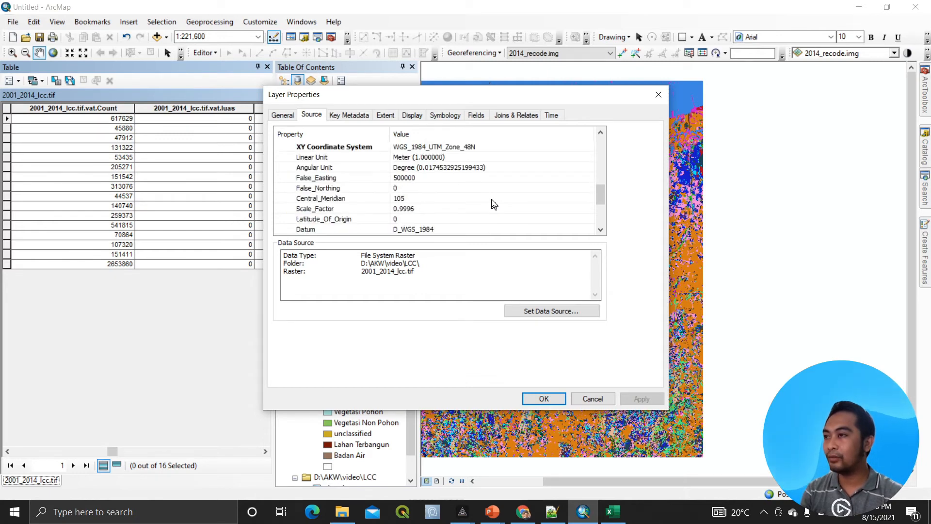
scroll(493, 204, down, 3)
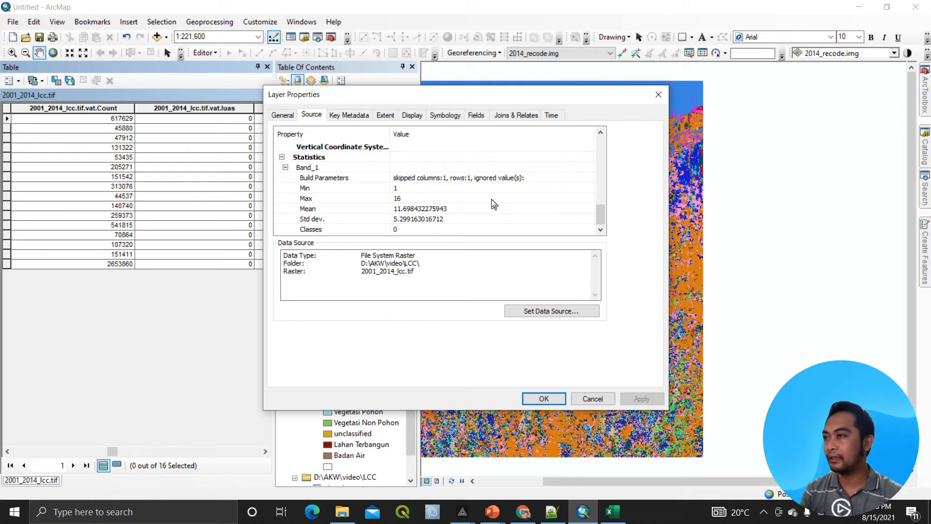
scroll(493, 204, up, 3)
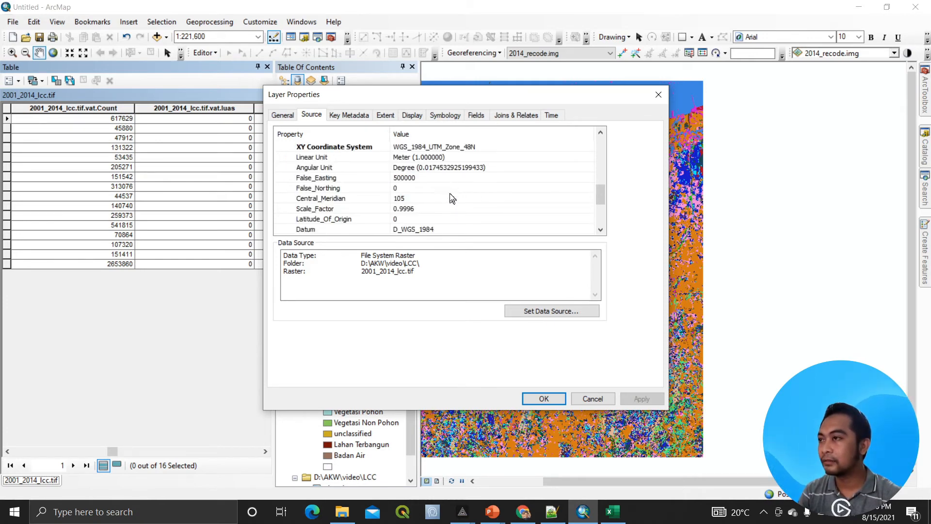
scroll(456, 202, up, 3)
scroll(456, 203, up, 4)
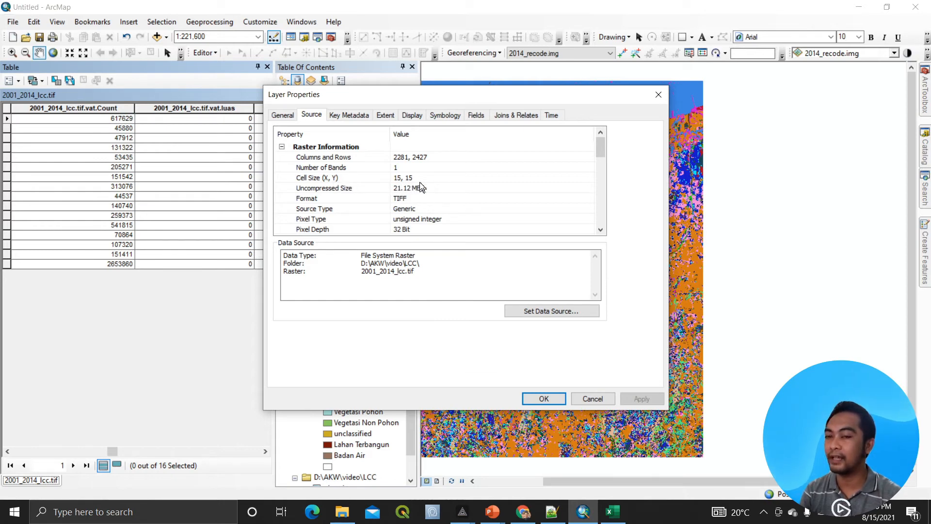
click(594, 398)
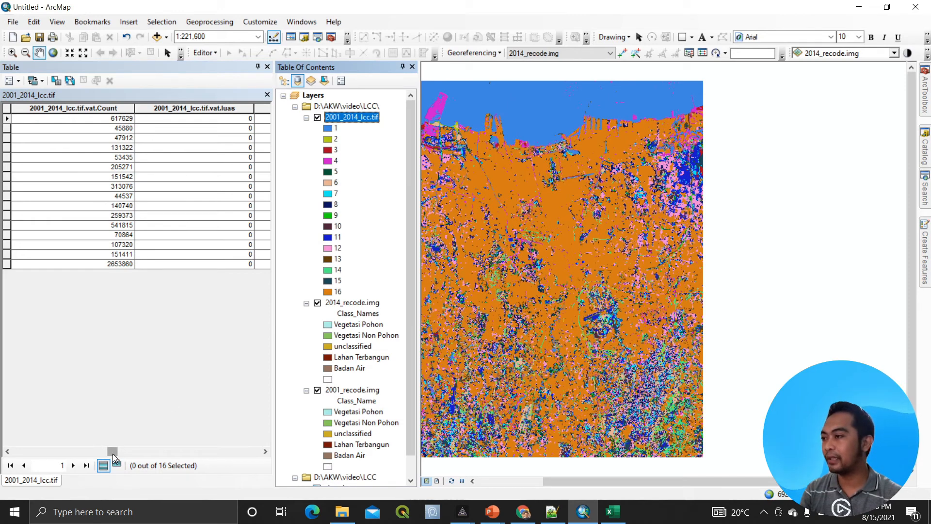
drag(113, 454, 248, 430)
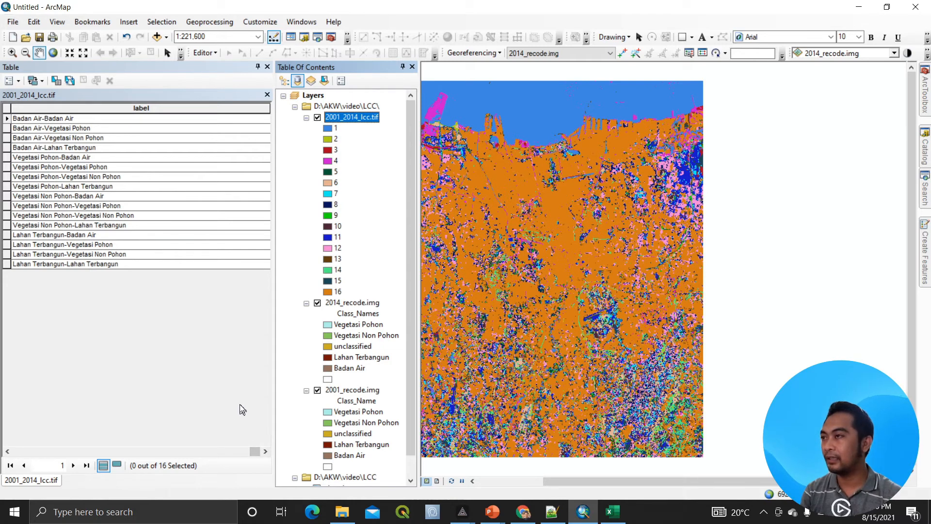
drag(254, 451, 254, 432)
click(19, 83)
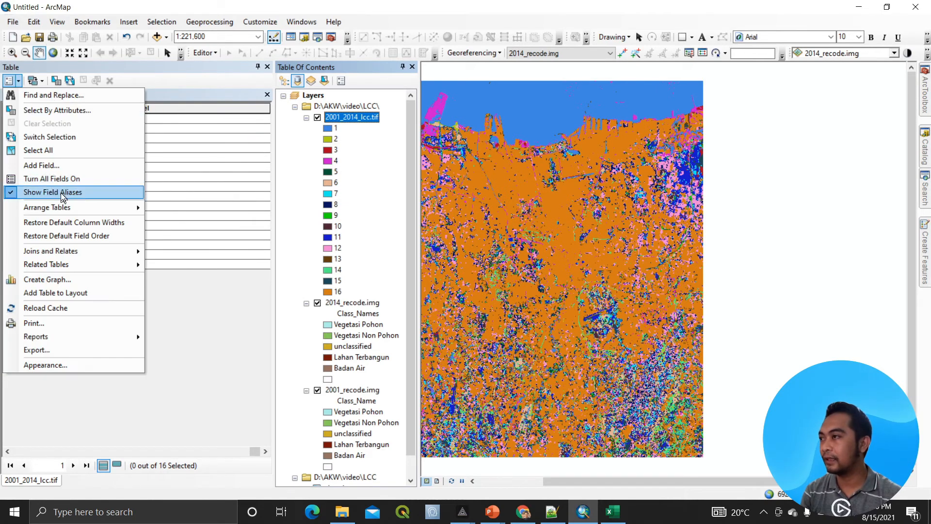
click(65, 165)
text(luas)
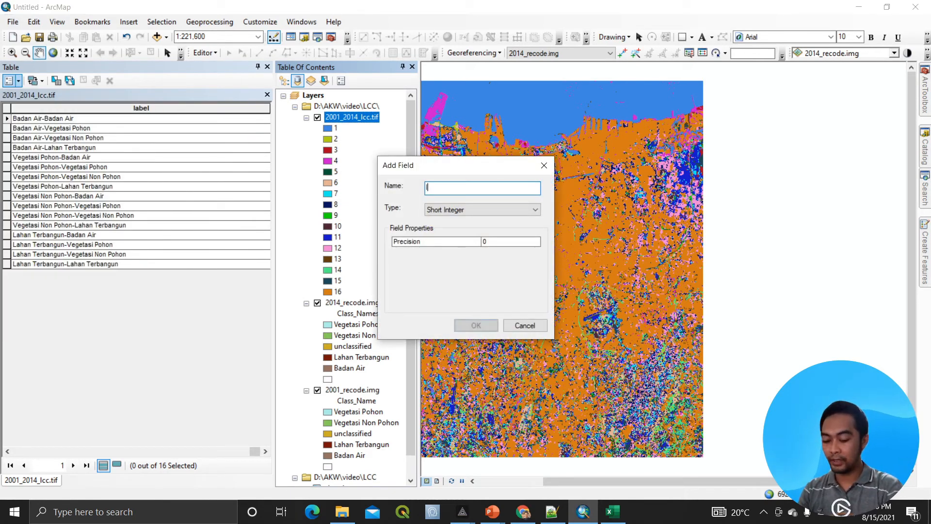
click(466, 210)
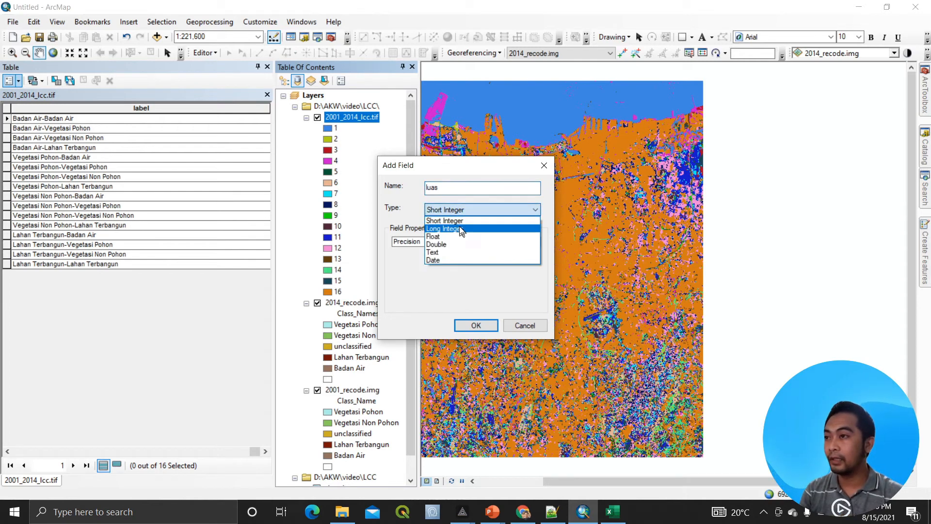
click(459, 233)
click(489, 322)
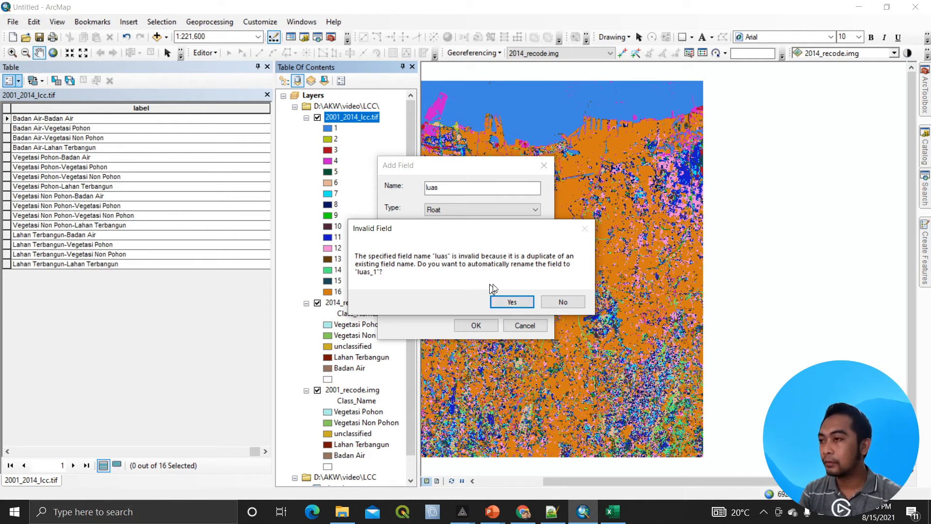
click(567, 299)
click(526, 325)
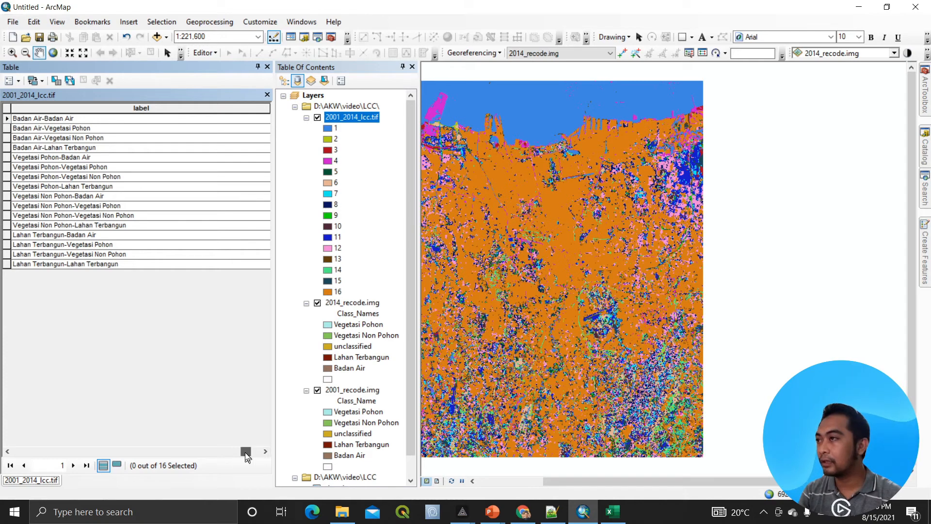
- Calculate the luas field with the expression [2001_2014_lcc.tif.vat.Count]*(15*15)/10000
drag(245, 452, 138, 433)
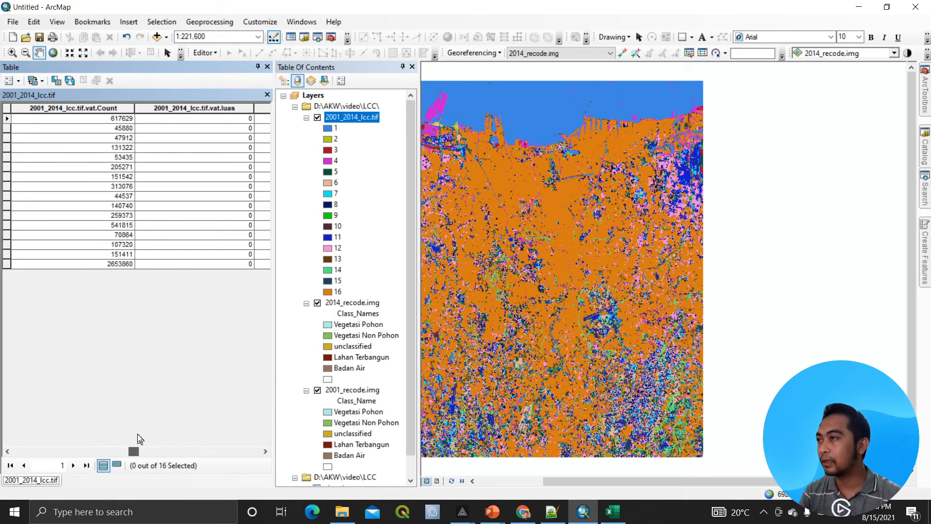
click(233, 107)
right_click(234, 106)
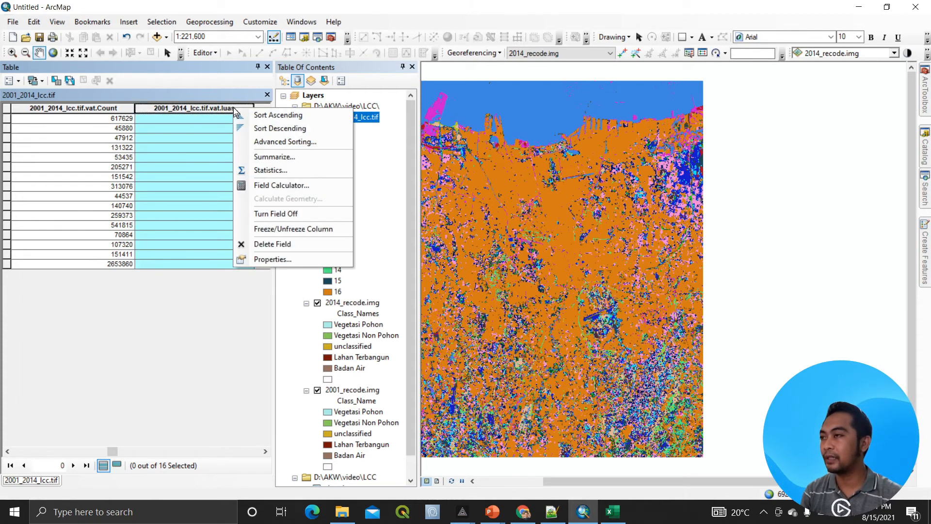
click(296, 189)
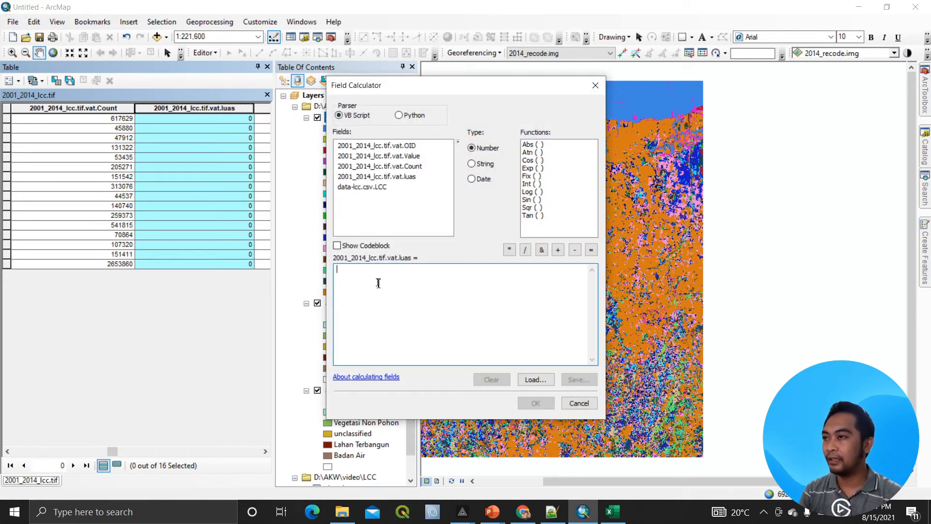
double_click(407, 167)
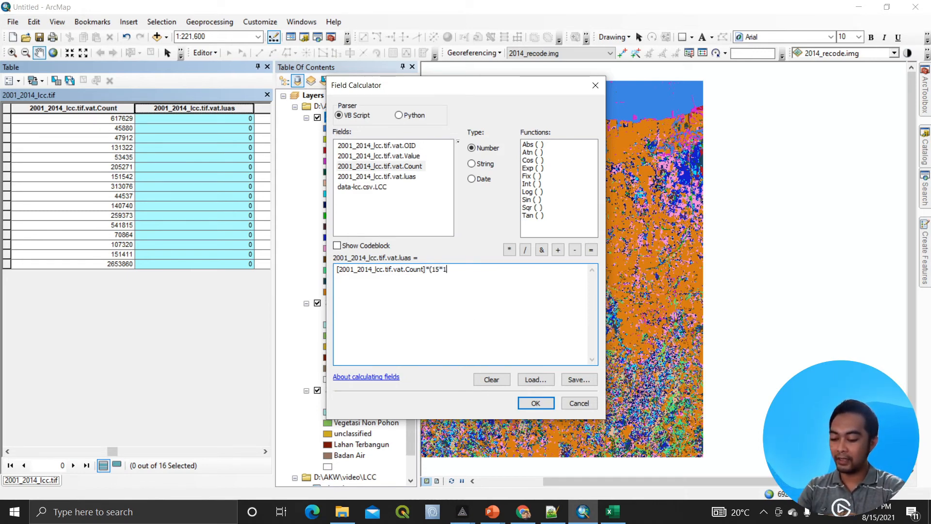
text(*(15*15))
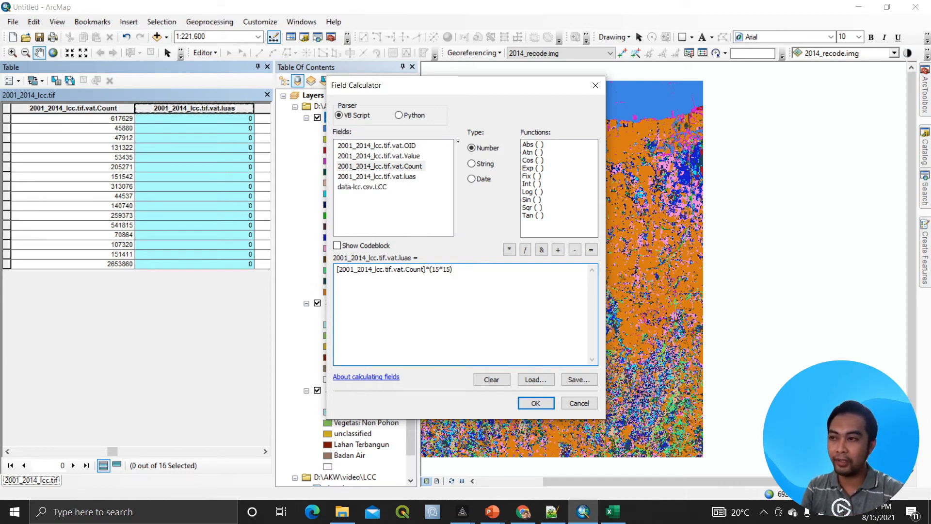
text(/10000)
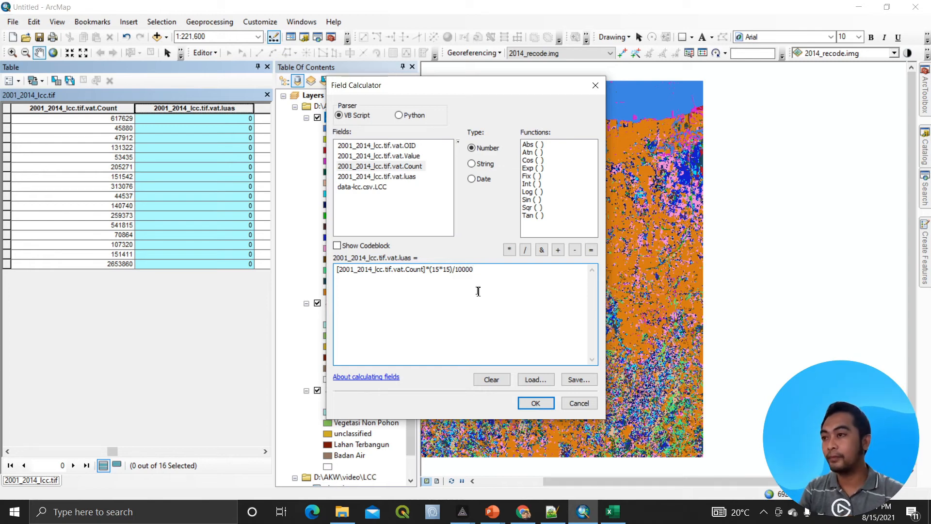
click(547, 406)
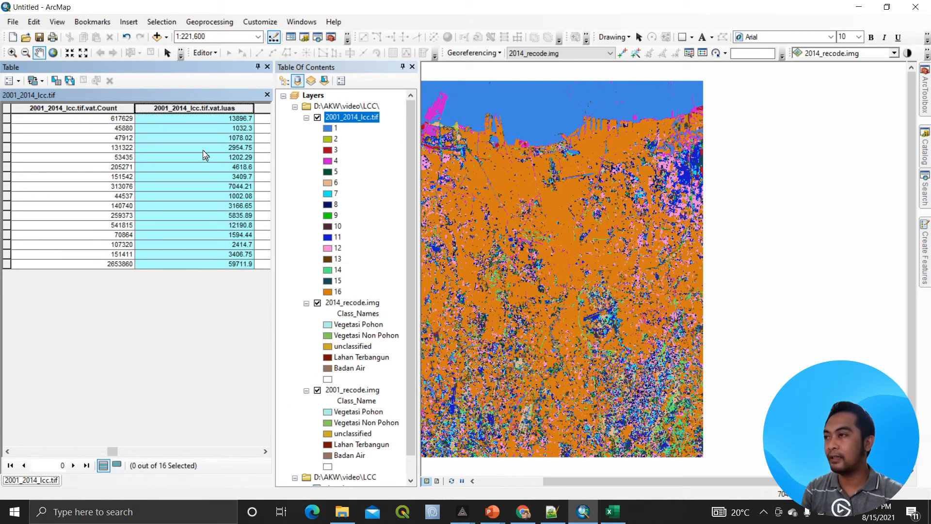
- Sort the attribute table by luas in descending order and review the corresponding LCC codes and change labels
right_click(232, 109)
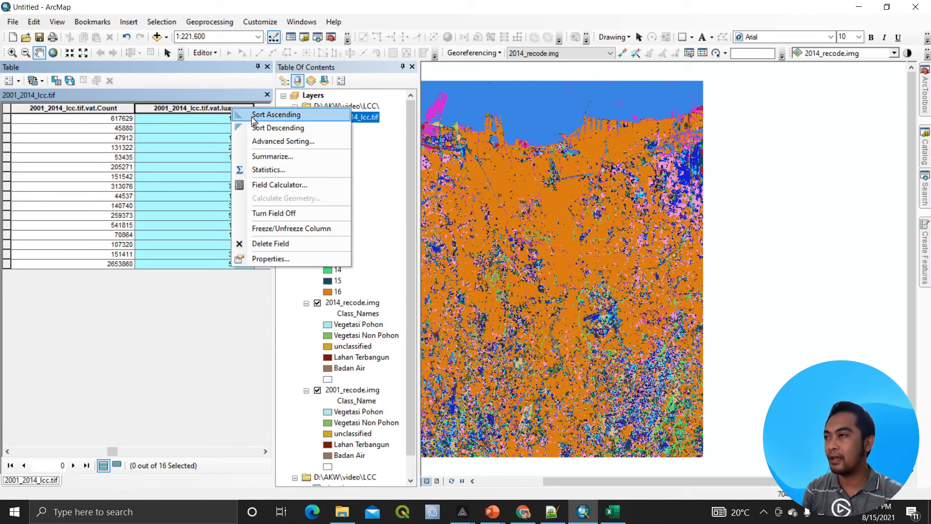
click(257, 128)
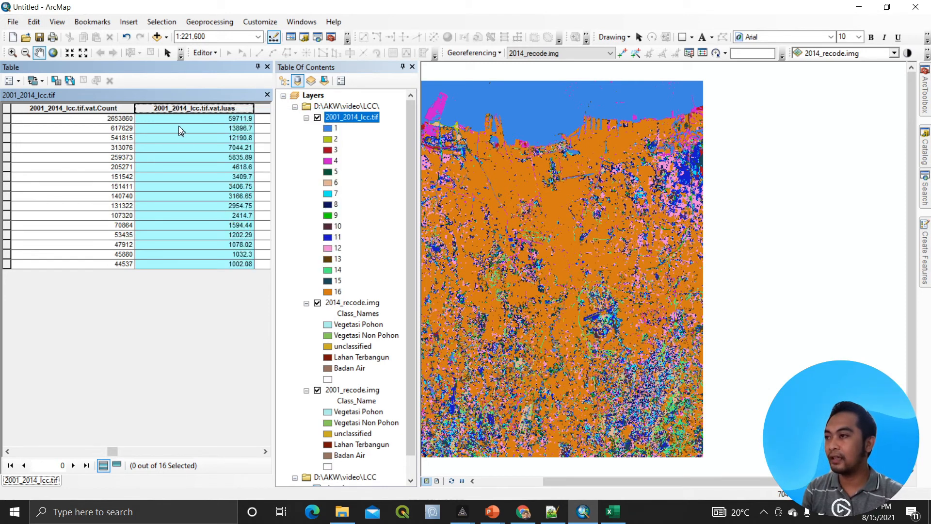
click(194, 121)
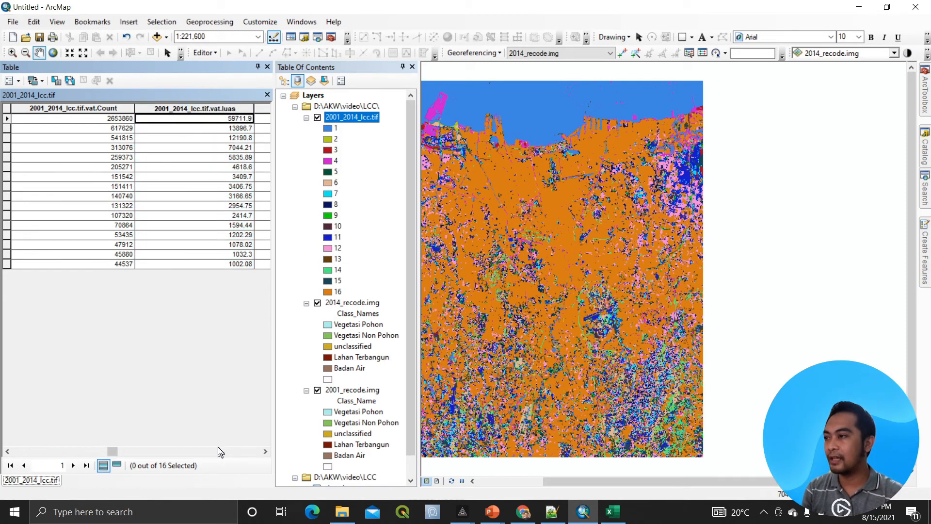
drag(112, 450, 194, 451)
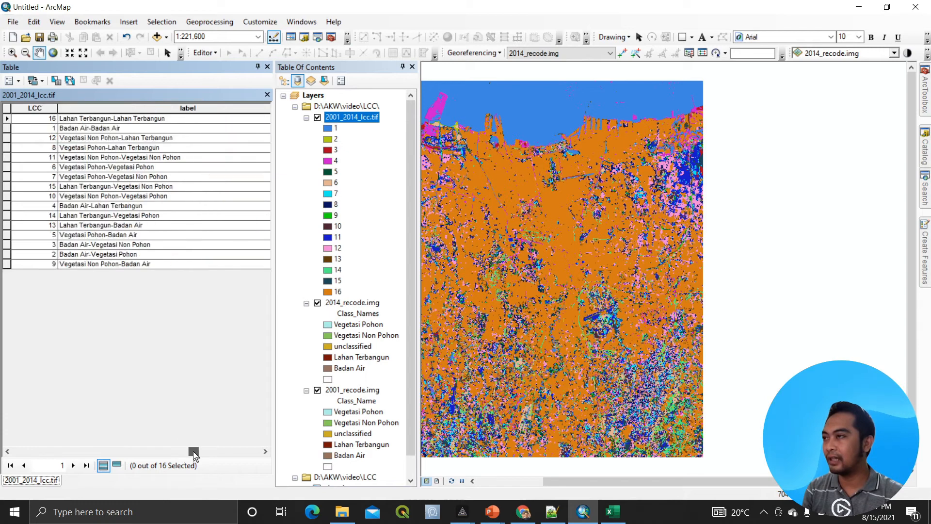
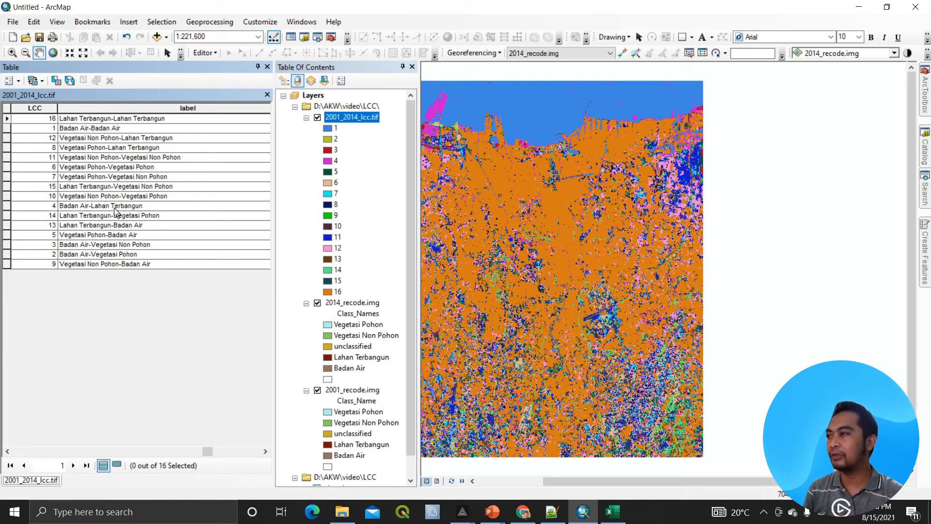
- Highlight the Badan Air-Lahan Terbangun class on the change raster and narrow the attribute table and layer list to enlarge the map
click(7, 206)
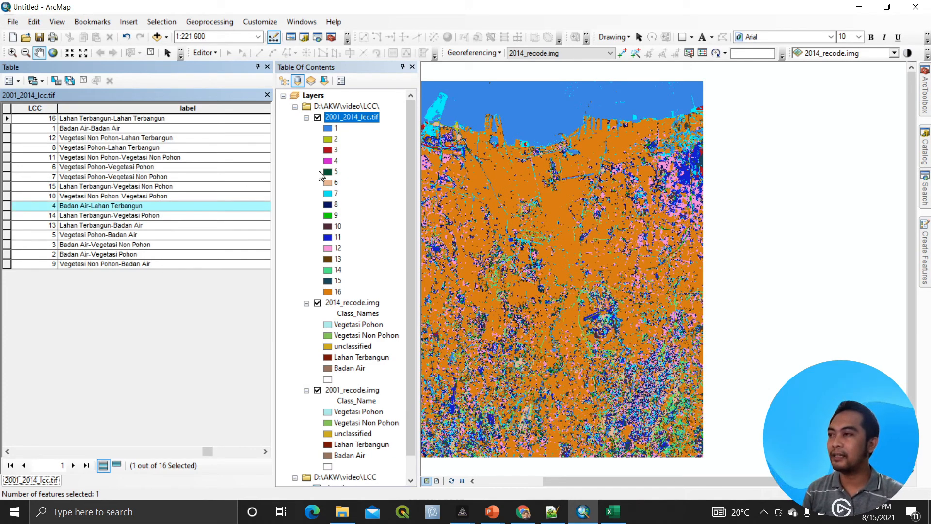
drag(275, 172, 200, 173)
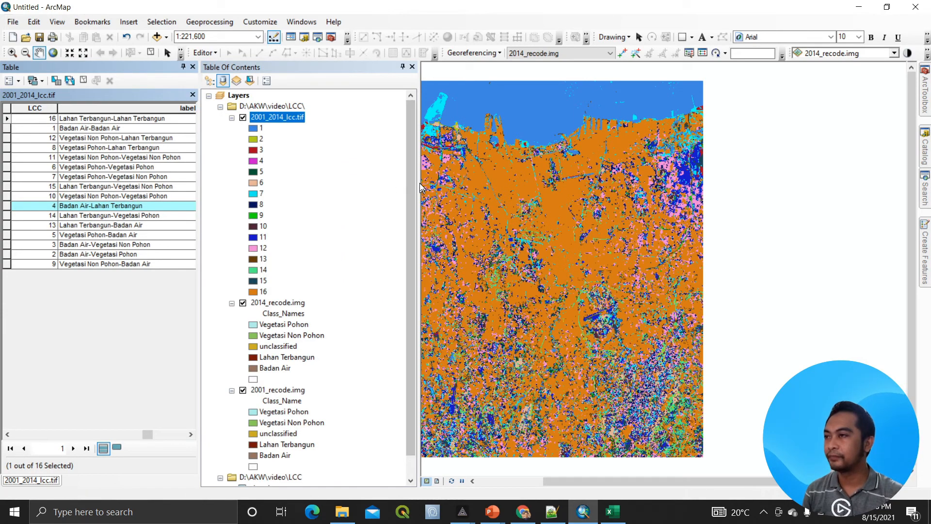
drag(416, 182, 332, 182)
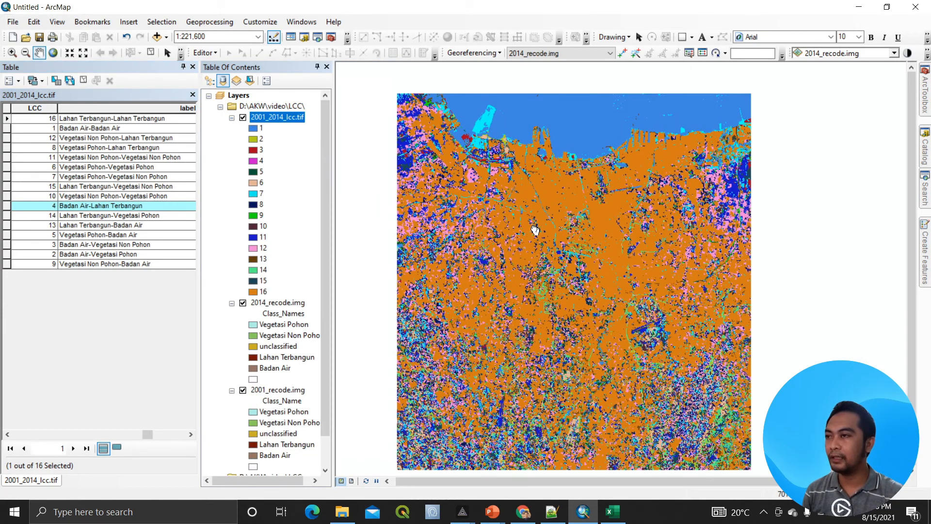
click(8, 196)
click(9, 206)
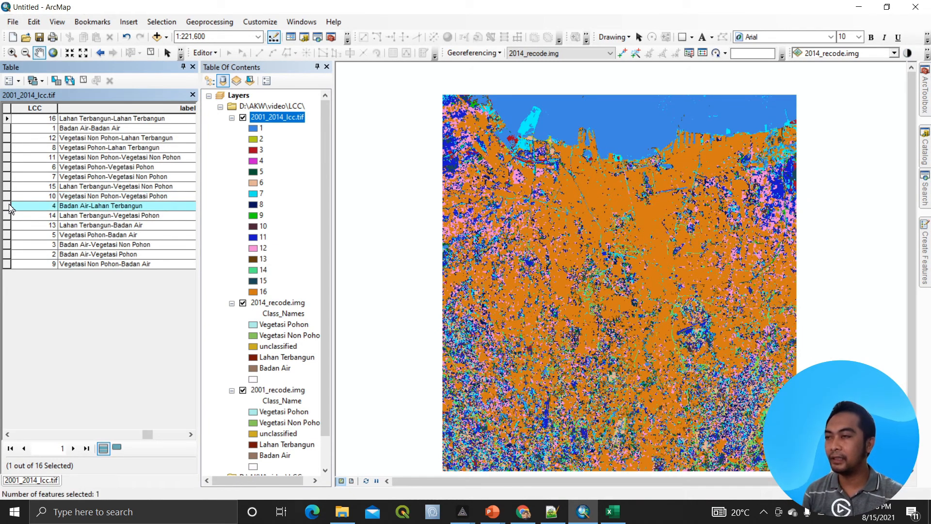
- Inspect where the highlighted Badan Air-Lahan Terbangun cells lie along the northern coast of the change raster
double_click(9, 206)
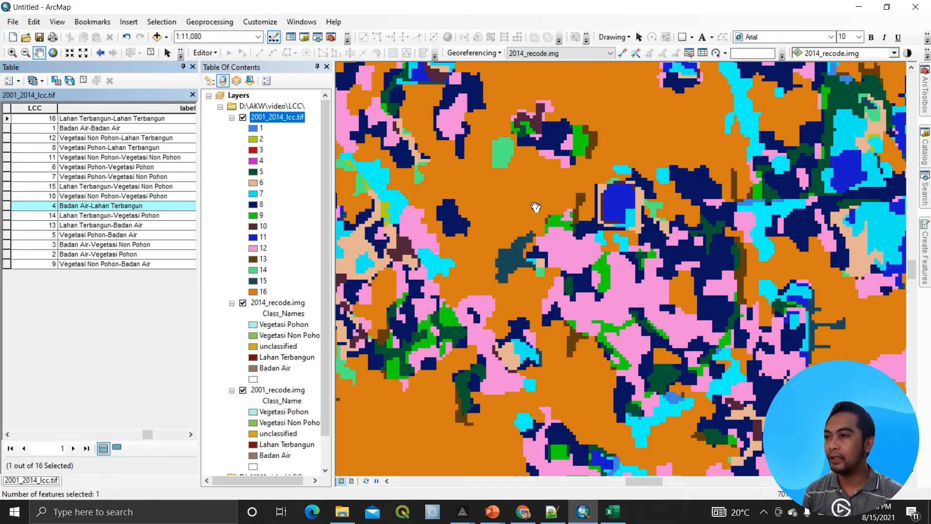
scroll(536, 207, up, 5)
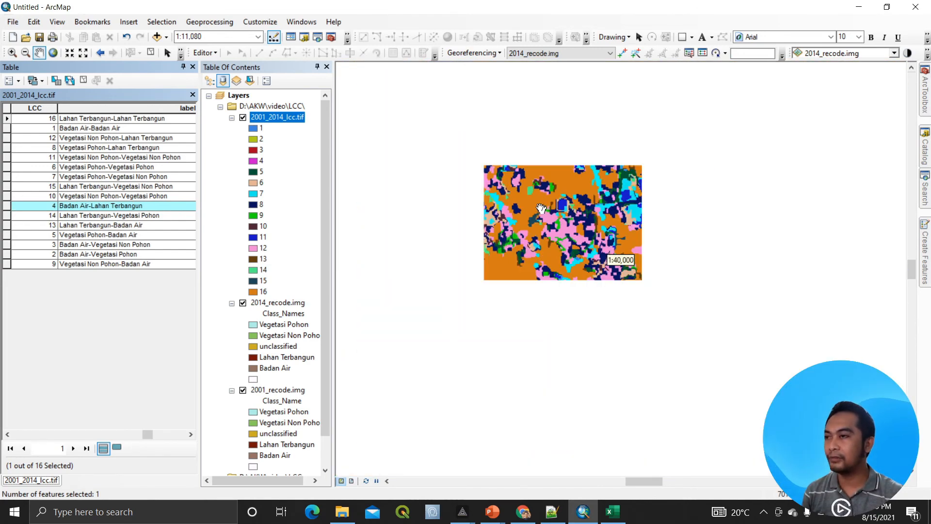
scroll(558, 194, up, 4)
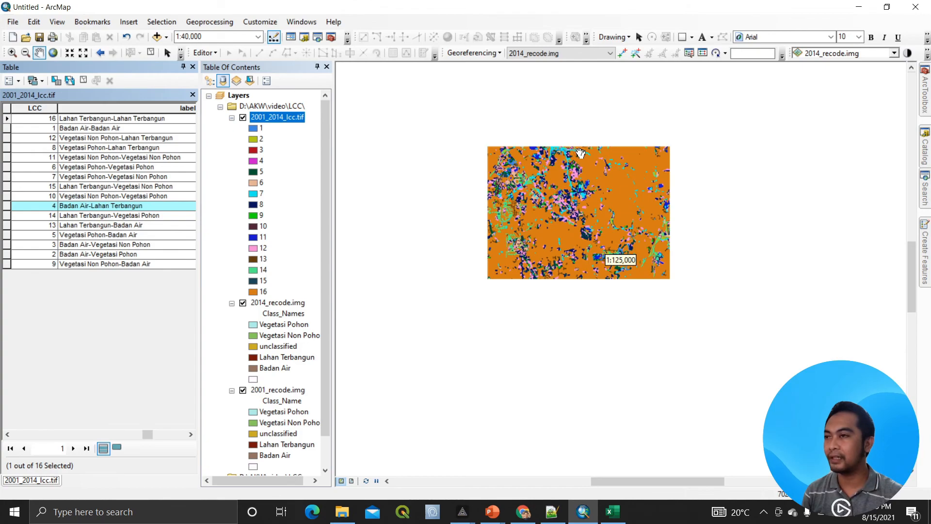
scroll(569, 158, up, 3)
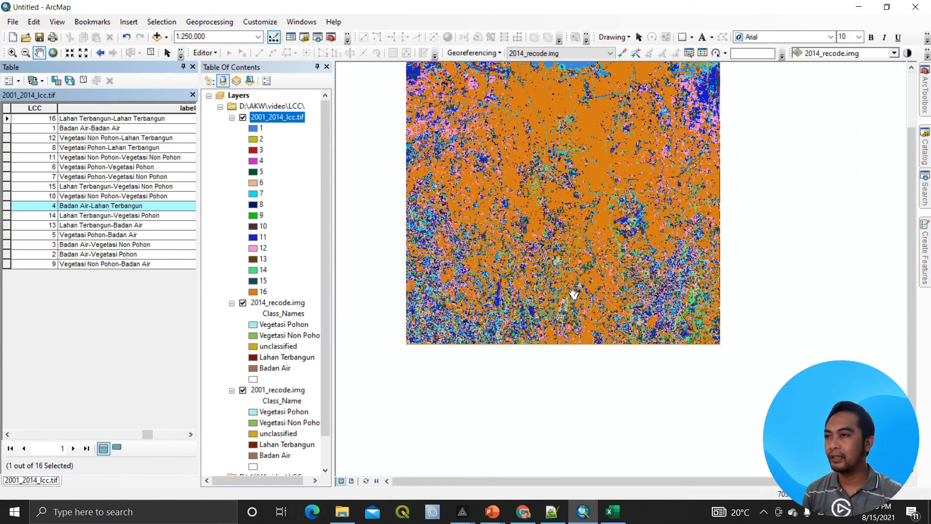
drag(495, 108, 536, 295)
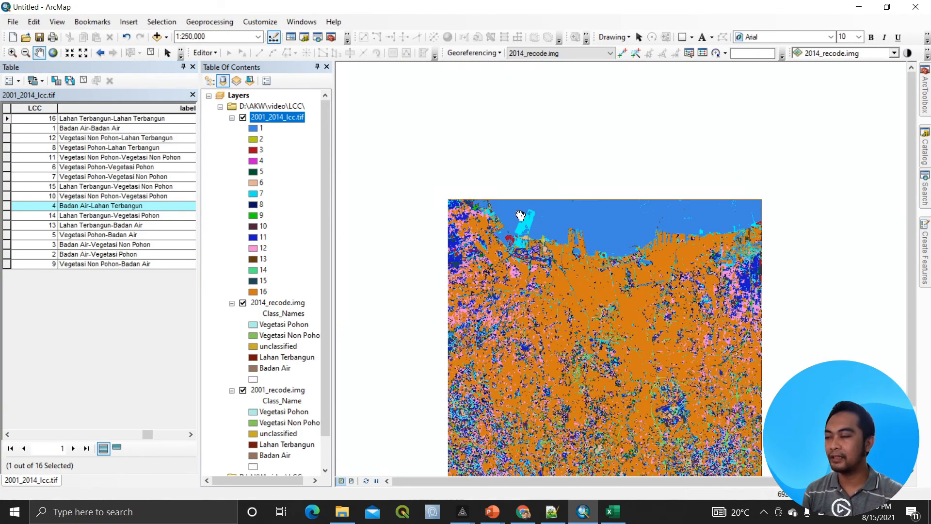
scroll(520, 215, down, 4)
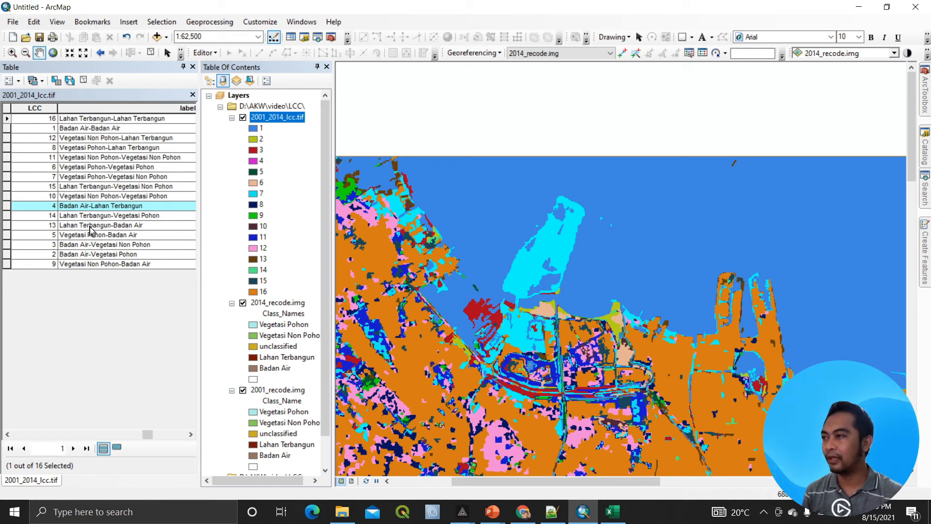
- Select the Lahan Terbangun-Badan Air class to highlight it on the raster, and close the attribute table
click(9, 226)
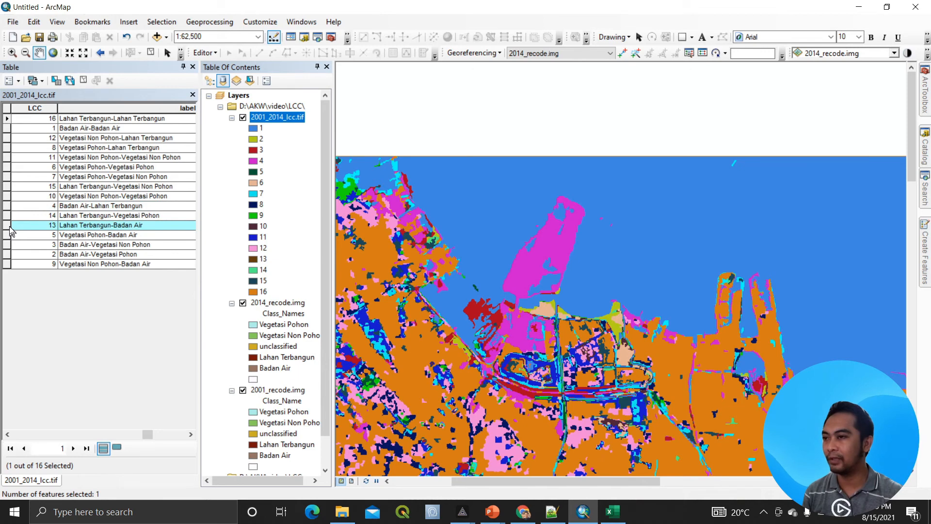
click(10, 227)
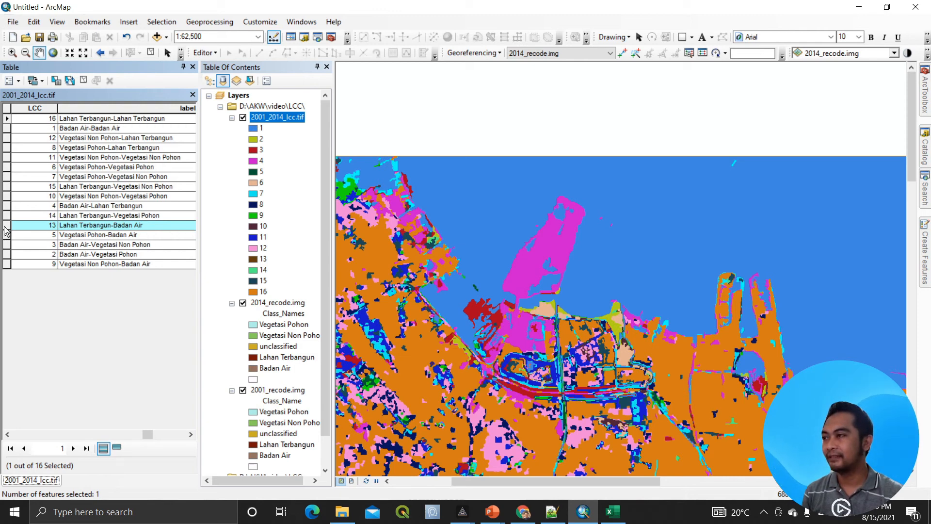
click(193, 67)
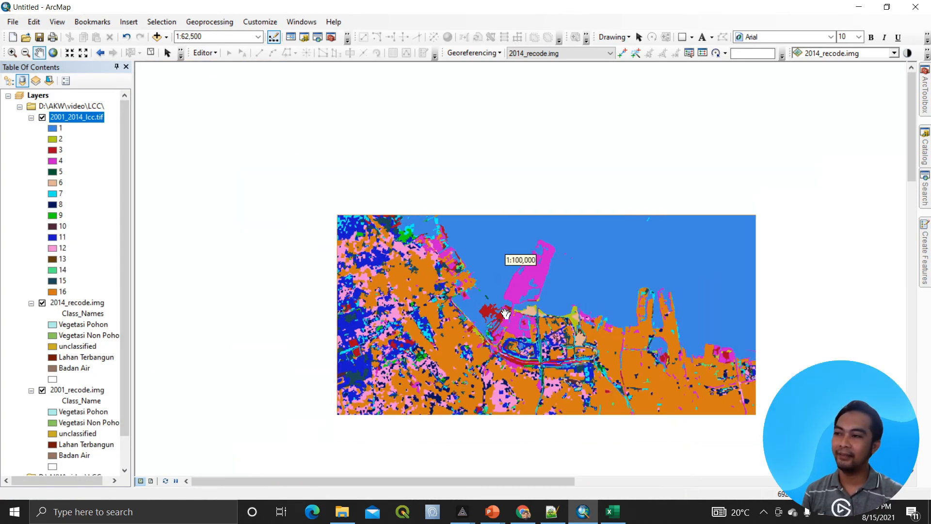
- Show the whole 2001_2014_lcc.tif raster in the map view and look over the layer legend
scroll(505, 313, up, 4)
drag(578, 354, 481, 231)
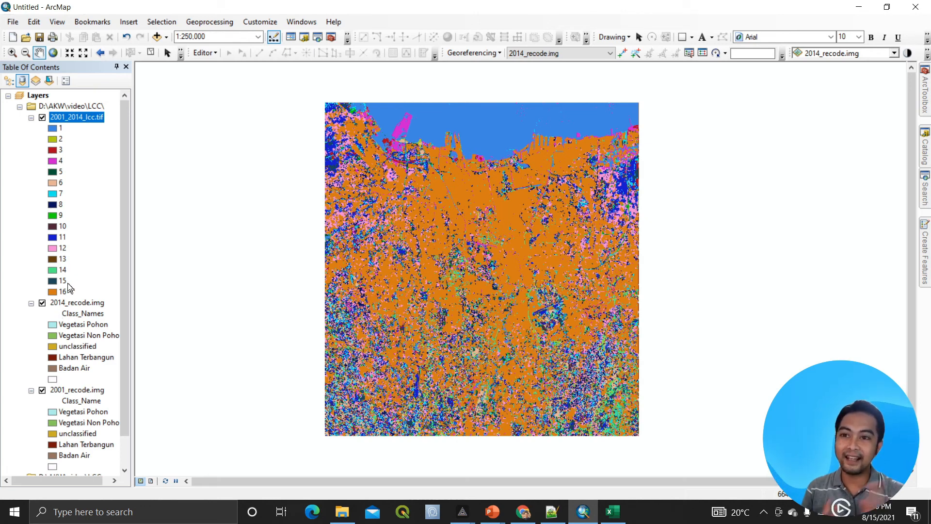
scroll(94, 290, down, 1)
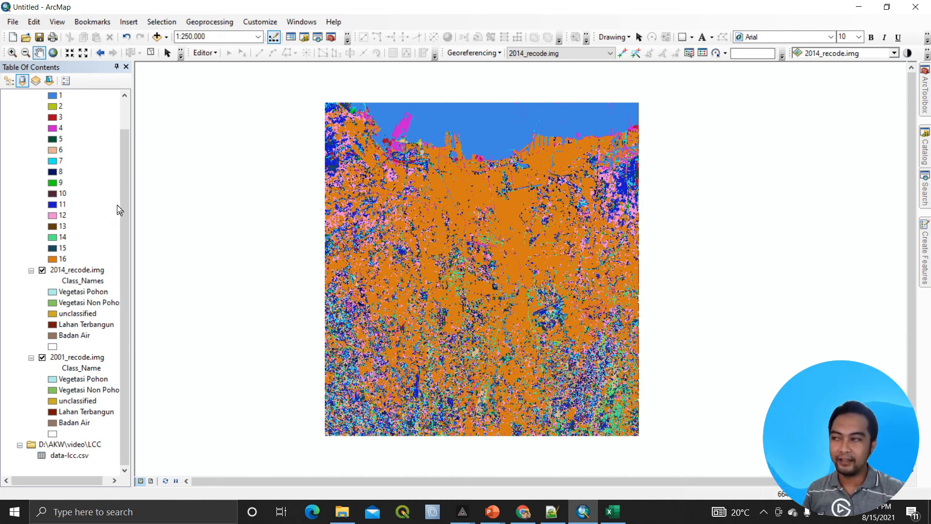
scroll(117, 204, up, 1)
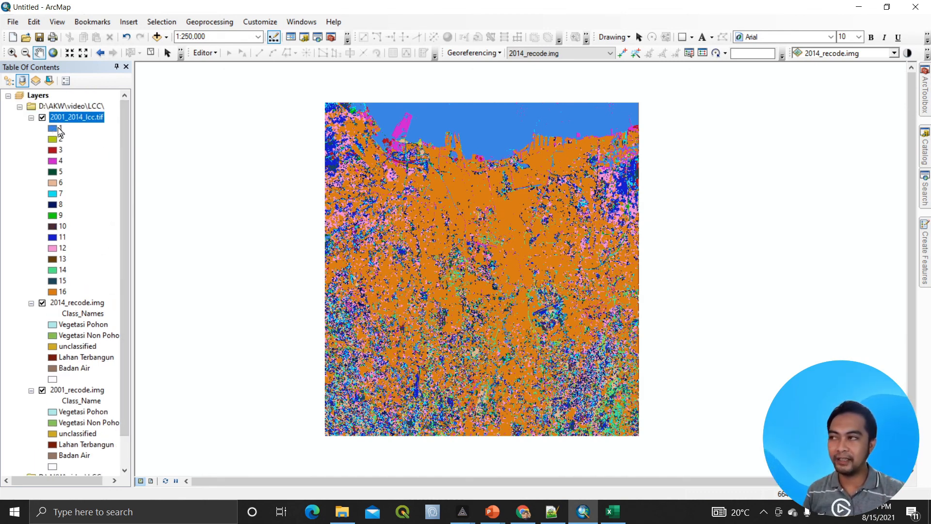